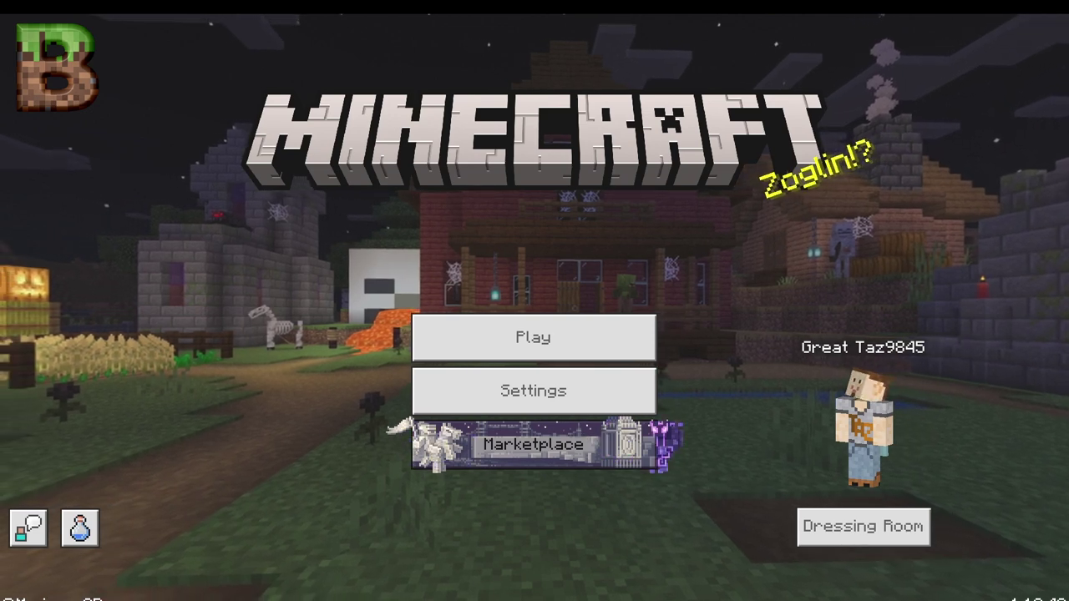
- Open the saved worlds list and start a new world from the Worlds tab
{"action": "key", "text": "Return"}
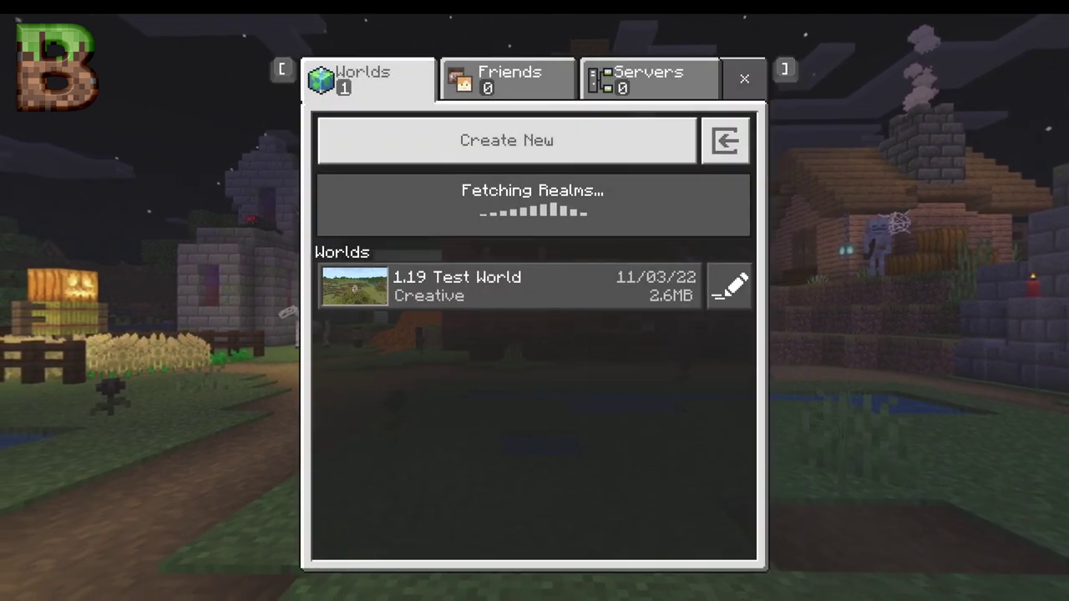
{"action": "key", "text": "Down"}
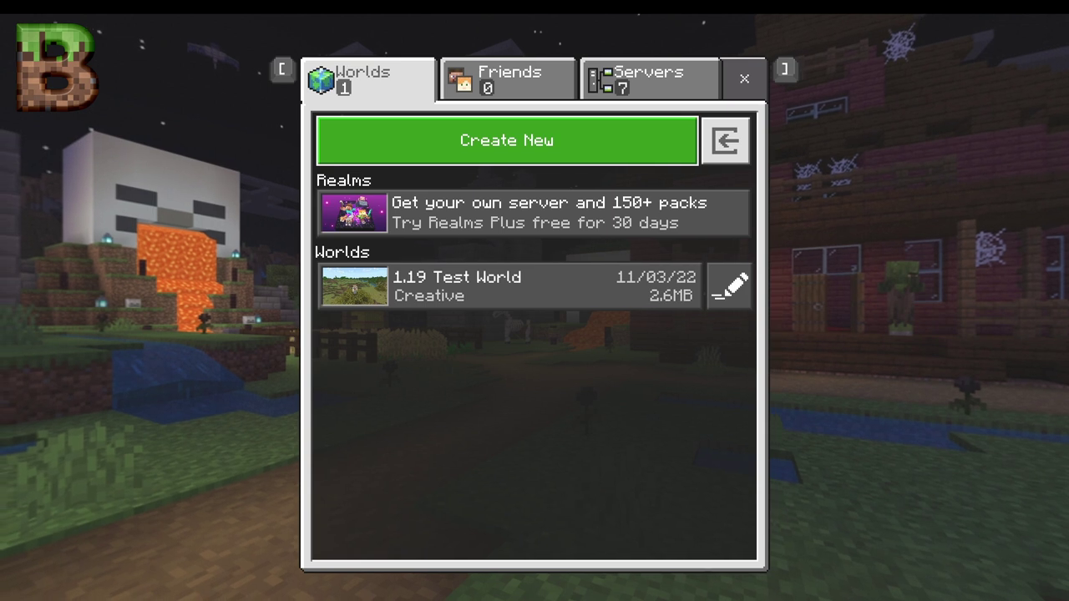
{"action": "left_click", "coordinate": [510, 287]}
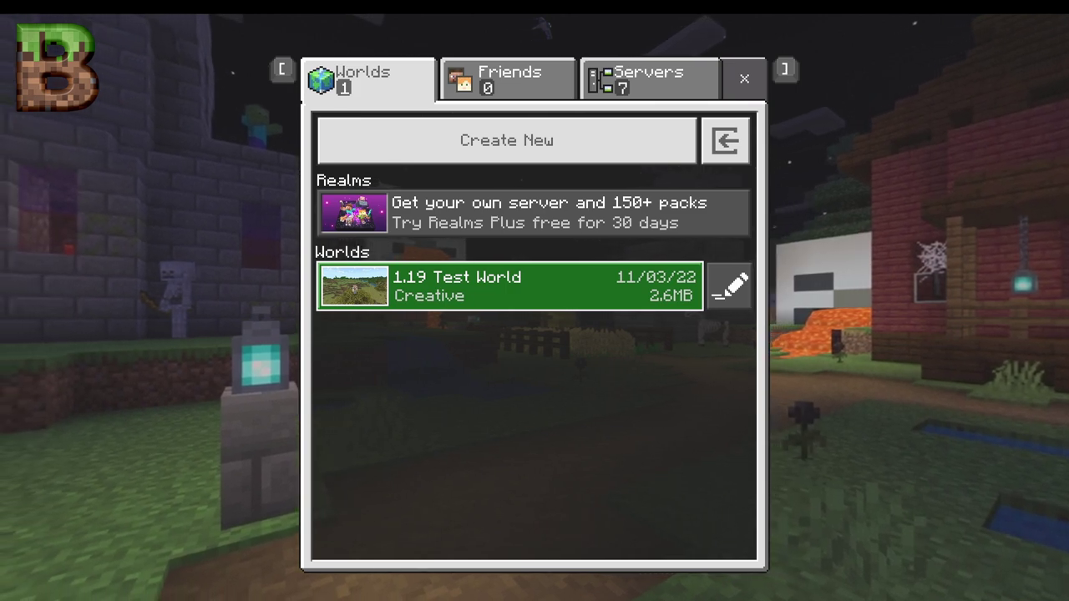
{"action": "left_click", "coordinate": [506, 139]}
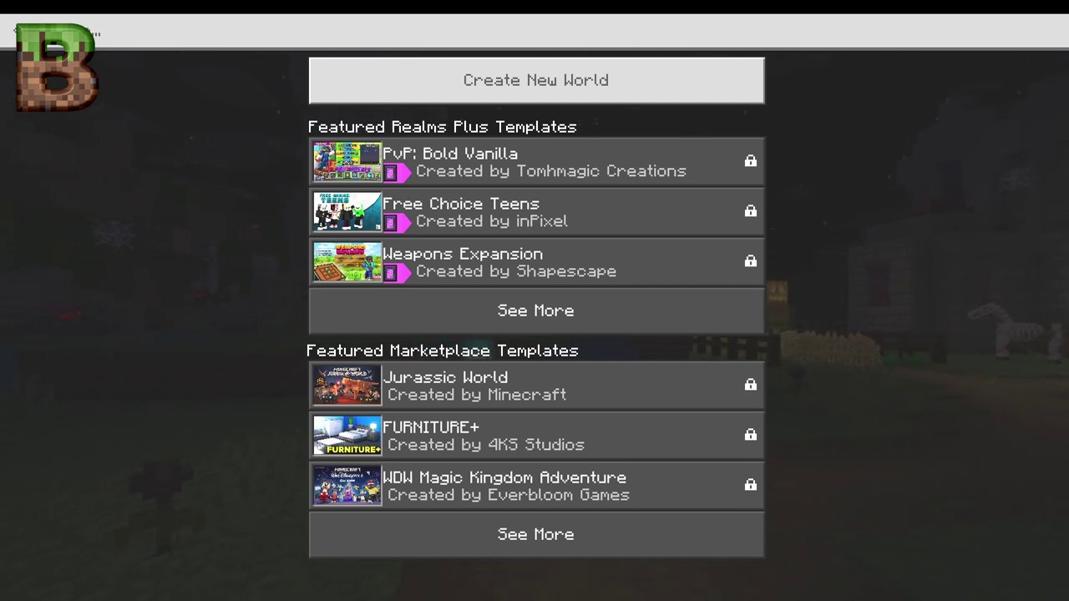
- Browse the template list, then choose Create New World without a template
{"action": "key", "text": "Down"}
{"action": "key", "text": "Down"}
{"action": "key", "text": "Down"}
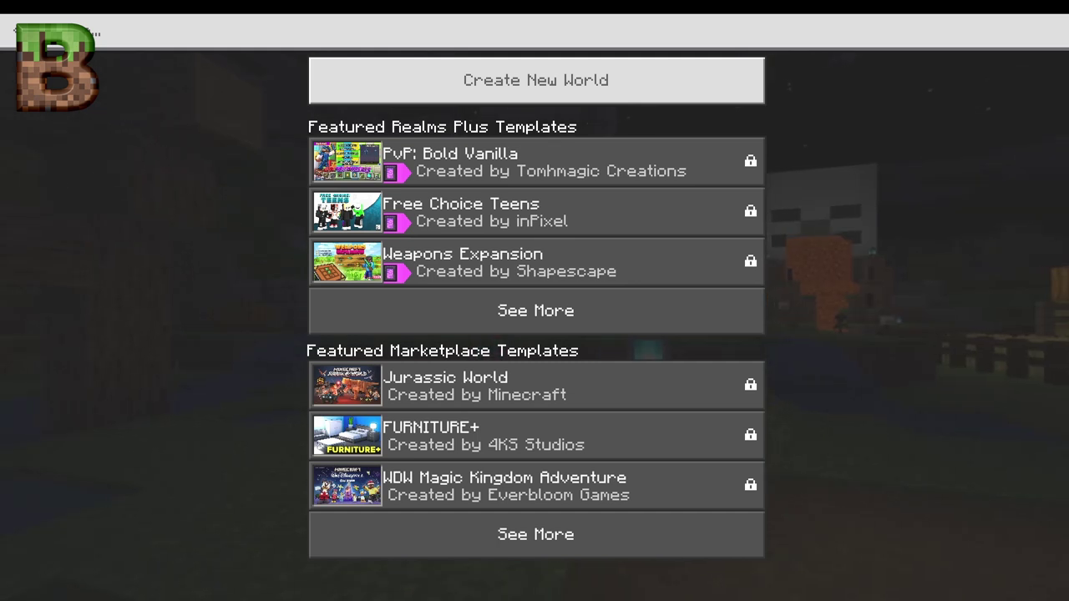
{"action": "key", "text": "Down"}
{"action": "key", "text": "Up"}
{"action": "key", "text": "Up"}
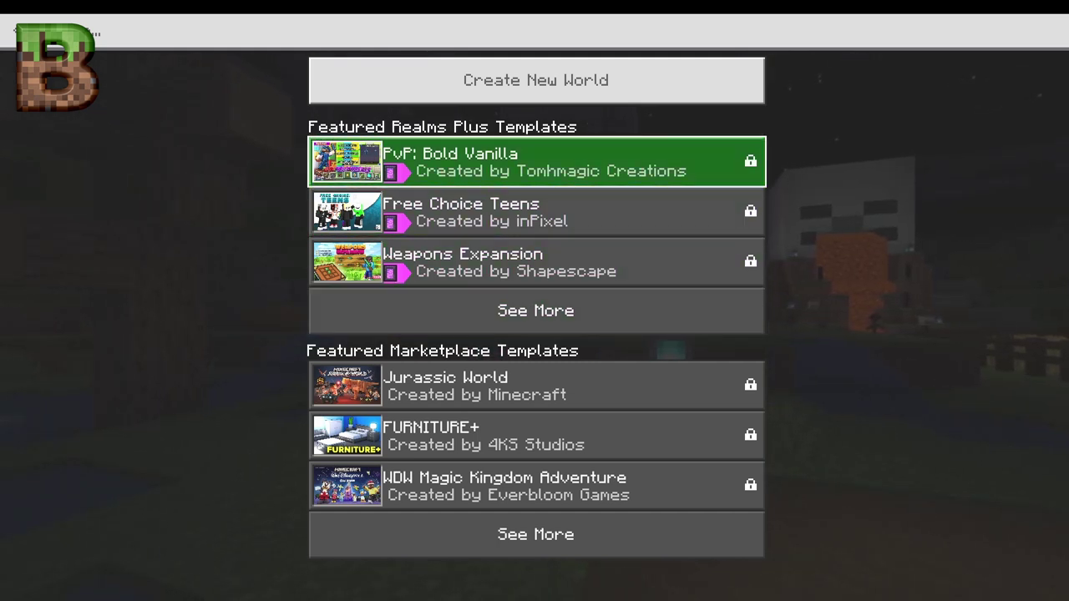
{"action": "key", "text": "Down"}
{"action": "key", "text": "Down"}
{"action": "key", "text": "Down"}
{"action": "key", "text": "Down"}
{"action": "key", "text": "Down"}
{"action": "key", "text": "Down"}
{"action": "key", "text": "Down"}
{"action": "key", "text": "Up"}
{"action": "key", "text": "Up"}
{"action": "key", "text": "Up"}
{"action": "key", "text": "Up"}
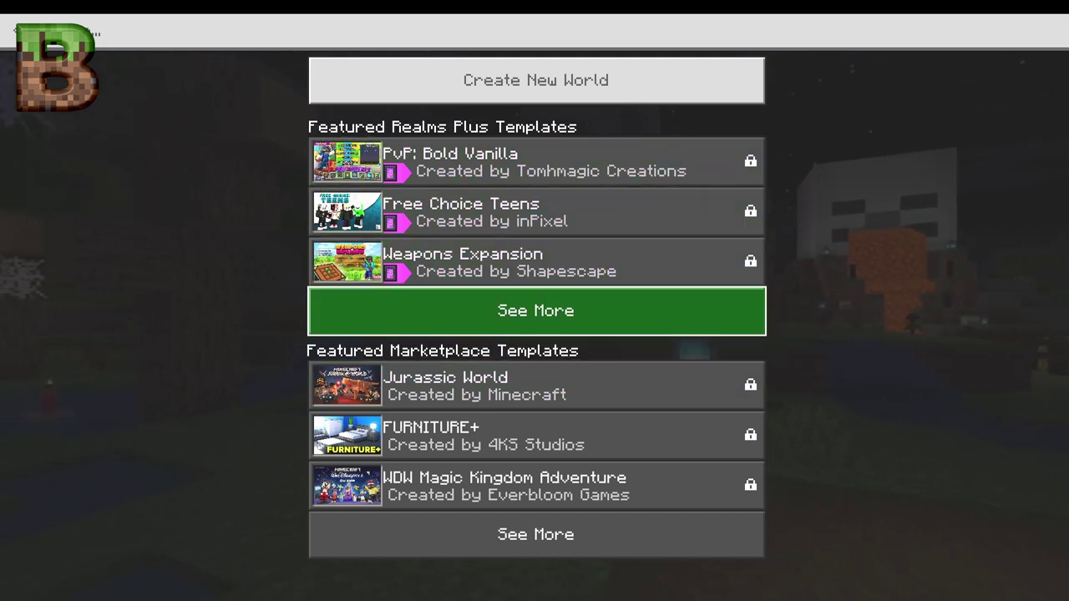
{"action": "key", "text": "Up"}
{"action": "key", "text": "Up"}
{"action": "key", "text": "Up"}
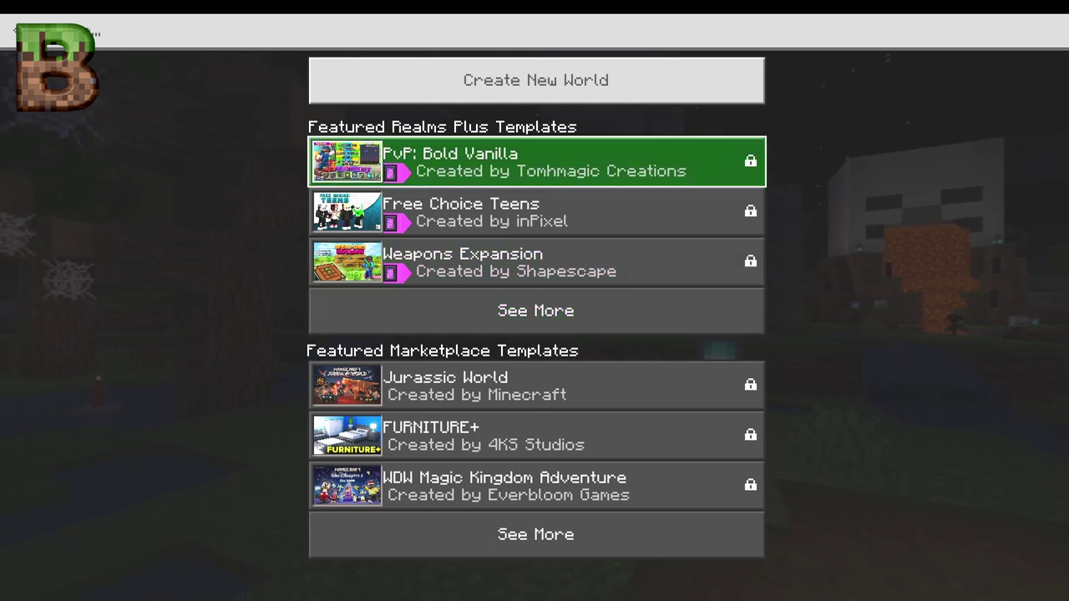
{"action": "key", "text": "Up"}
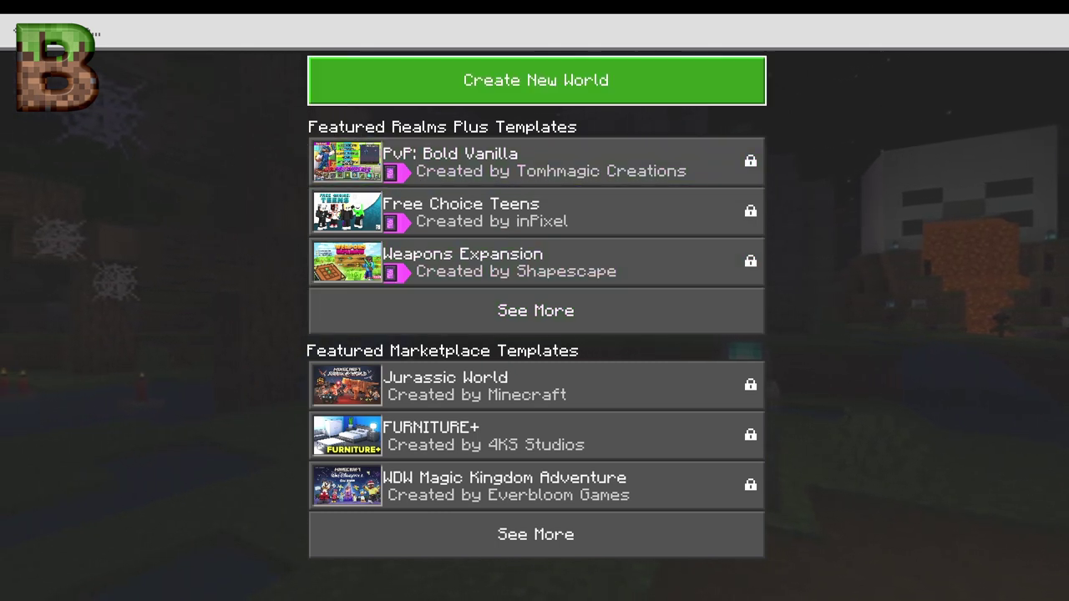
{"action": "key", "text": "Return"}
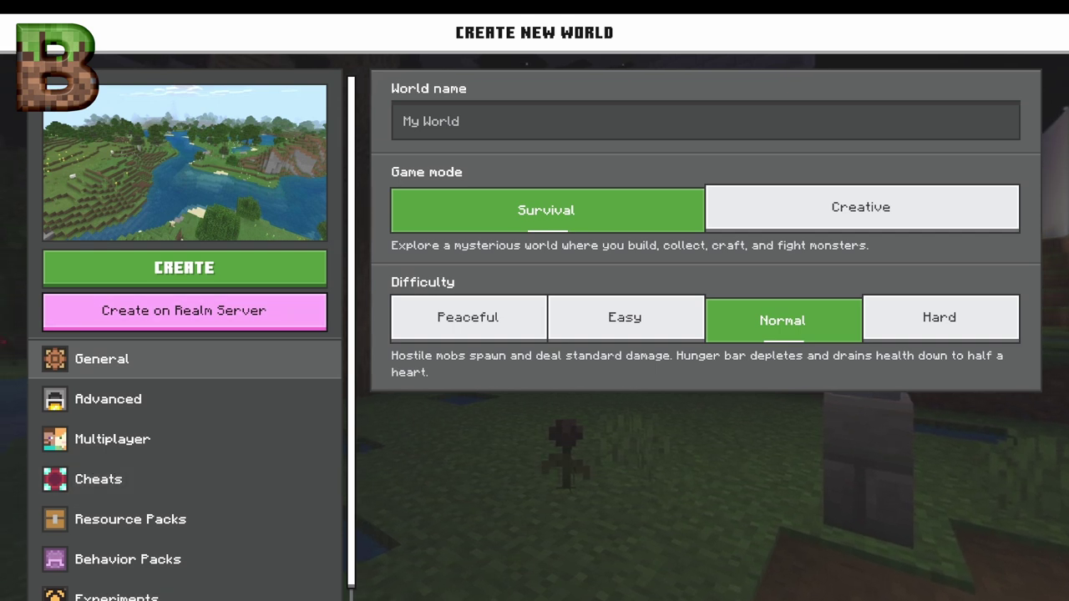
- Name the world 'How to Create Your World' and leave game mode on Survival after trying Creative
{"action": "left_click", "coordinate": [403, 121]}
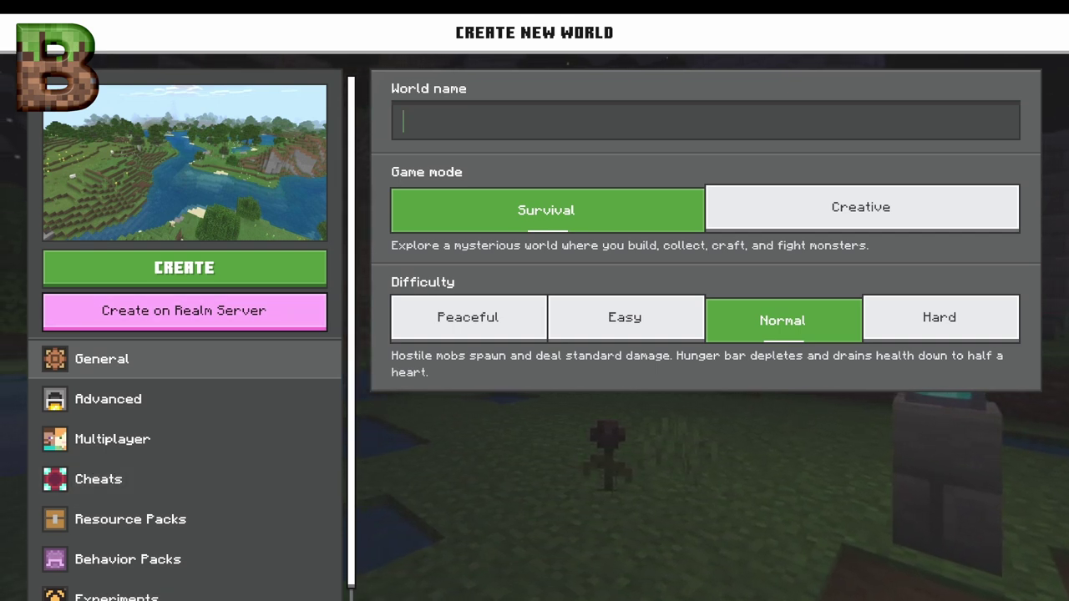
{"action": "type", "text": "How"}
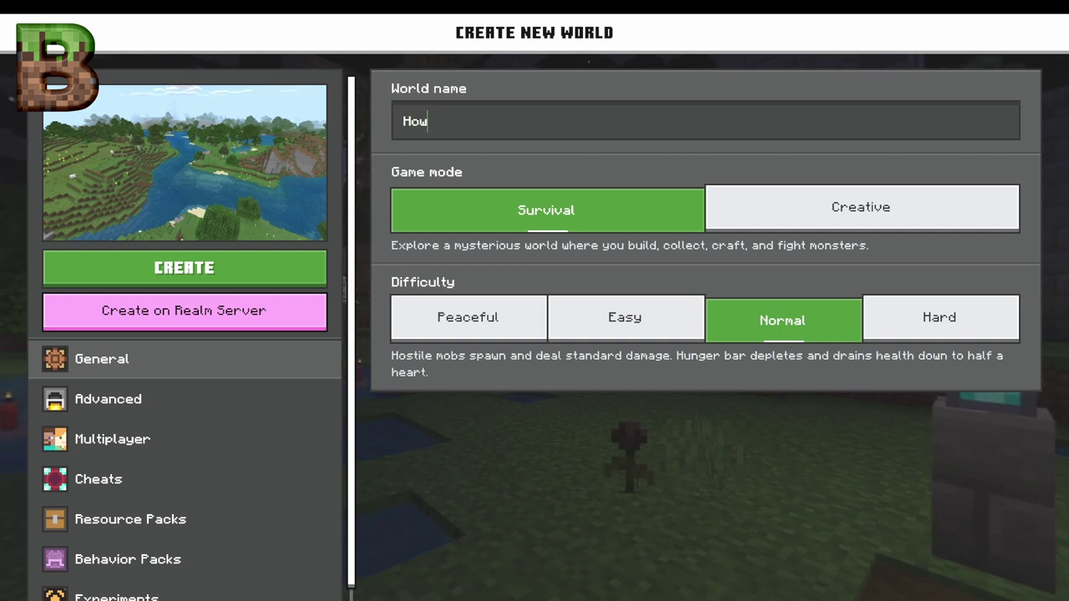
{"action": "type", "text": " to Cre"}
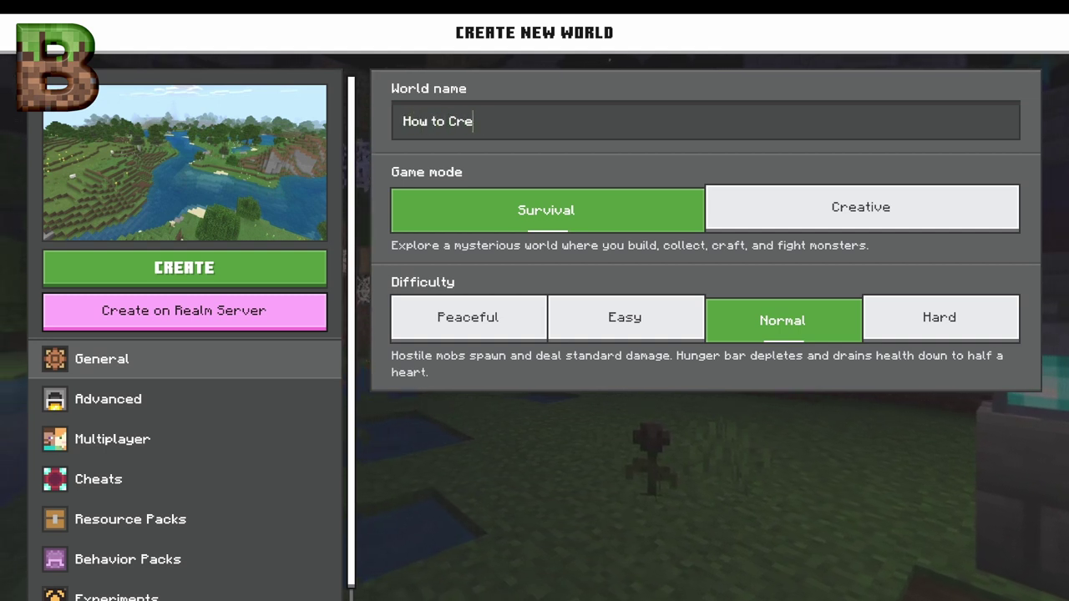
{"action": "type", "text": "ate Your World"}
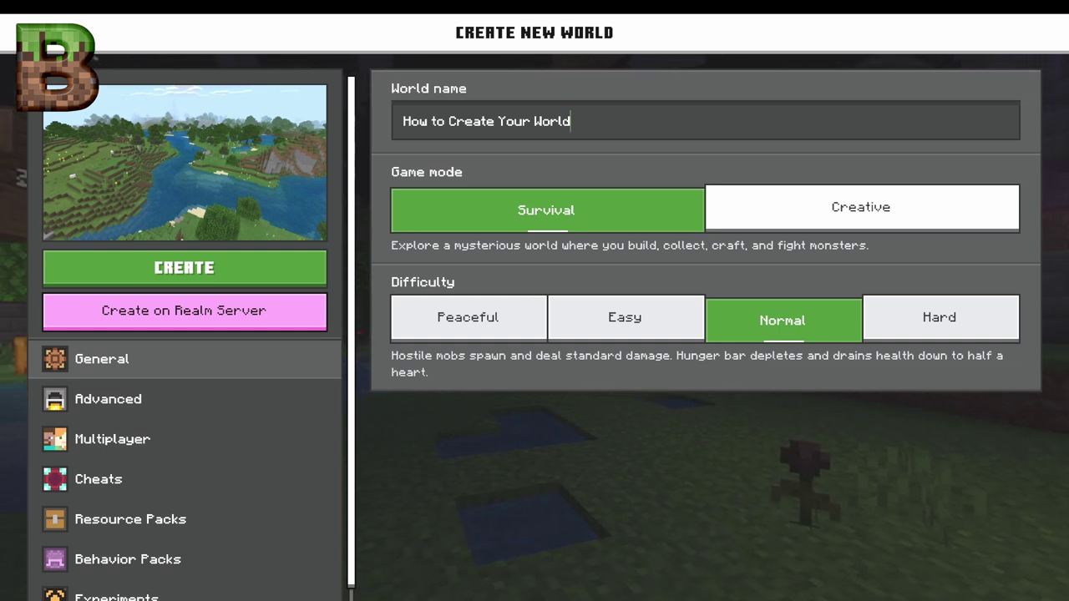
{"action": "left_click", "coordinate": [861, 207]}
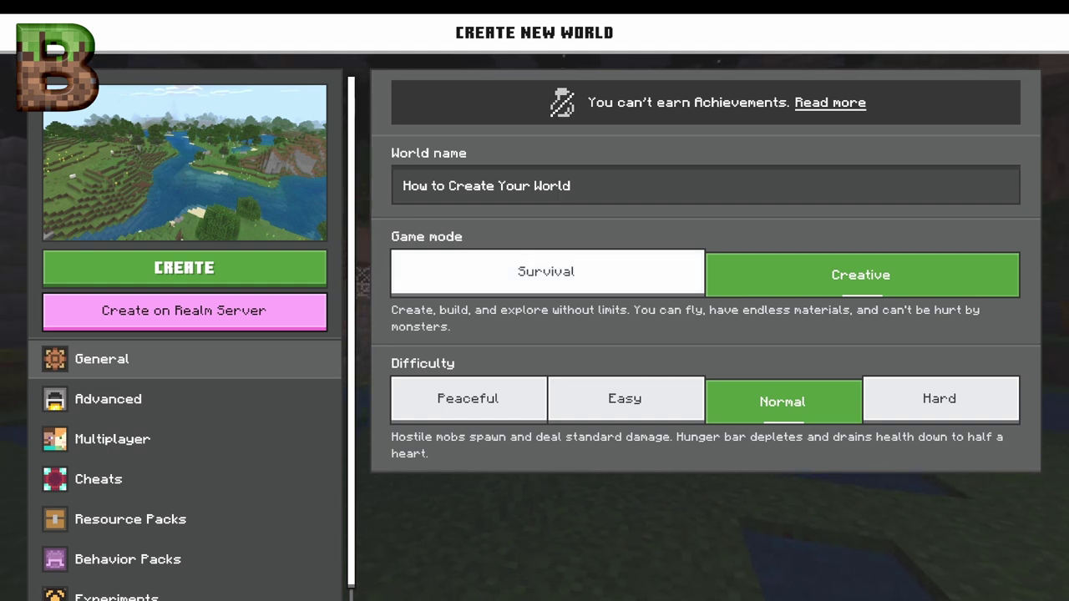
{"action": "key", "text": "Return"}
{"action": "key", "text": "Down"}
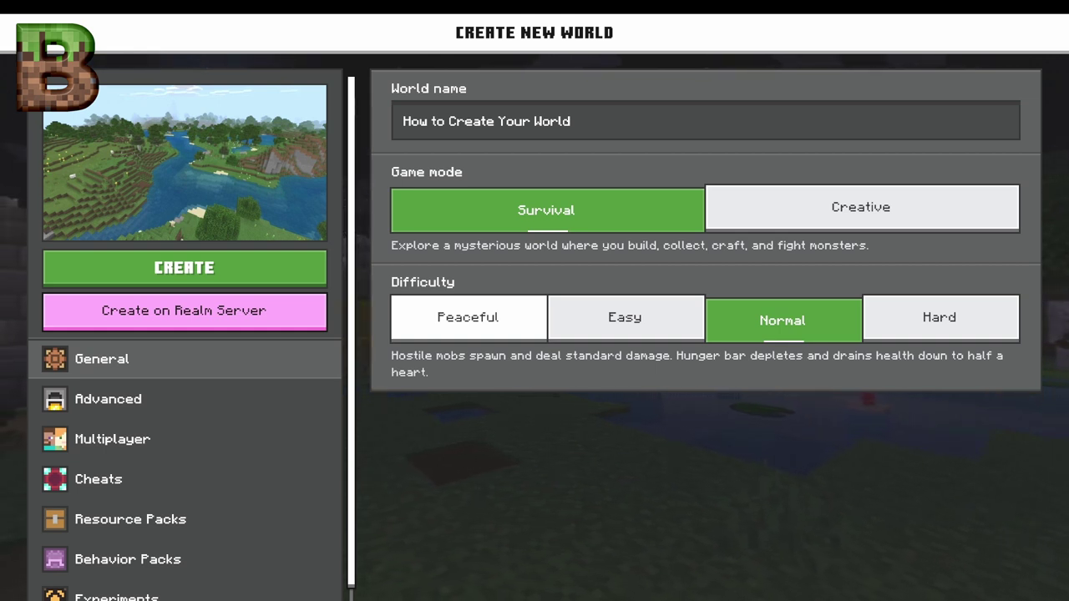
- Step the difficulty from Peaceful through Easy and Normal up to Hard
{"action": "left_click", "coordinate": [467, 318]}
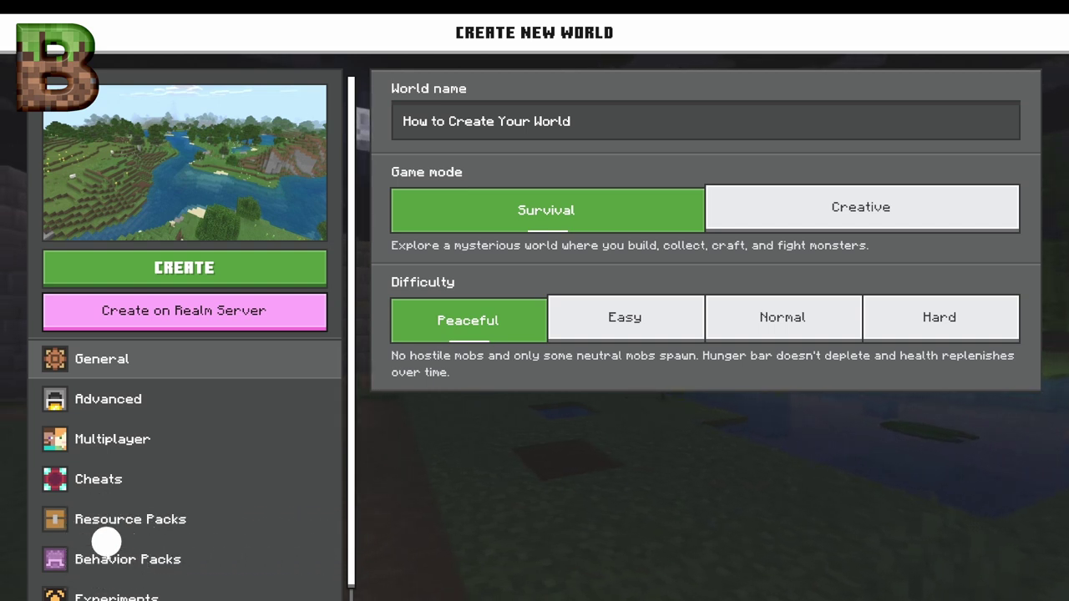
{"action": "key", "text": "Right"}
{"action": "key", "text": "Return"}
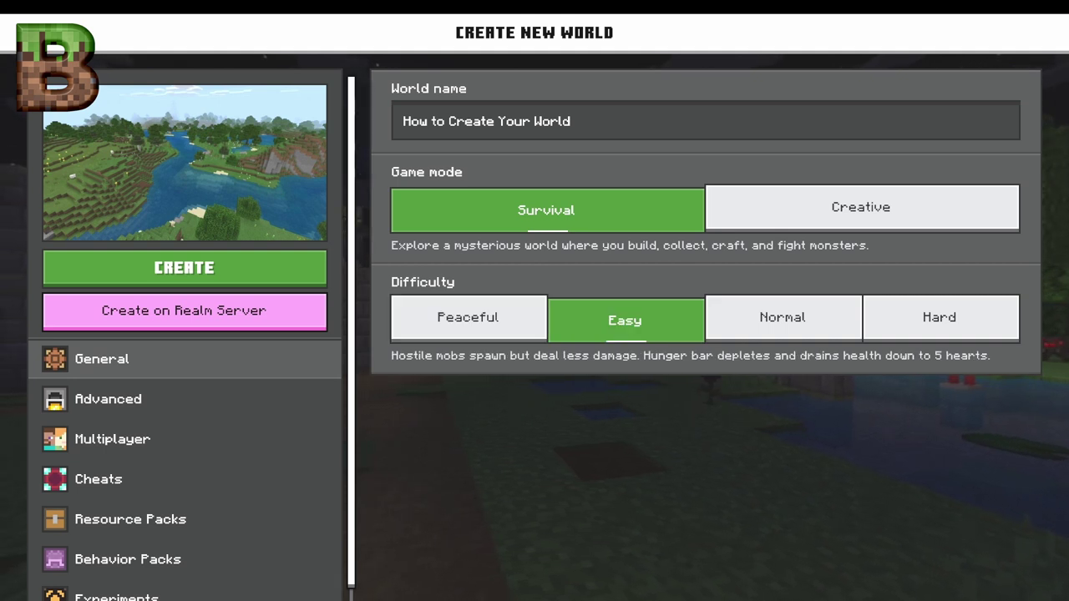
{"action": "key", "text": "Right"}
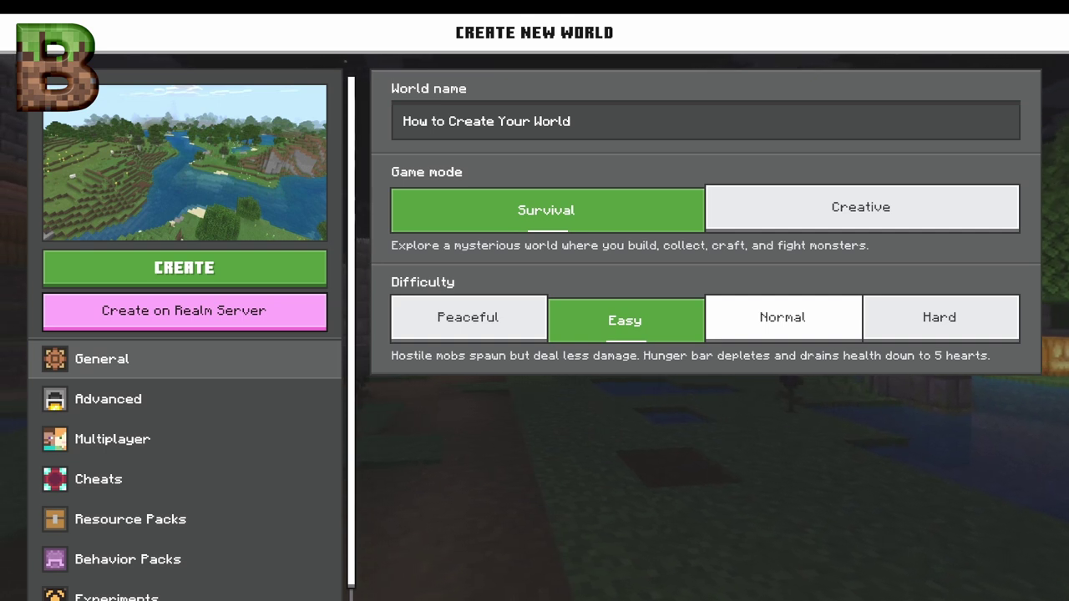
{"action": "key", "text": "Return"}
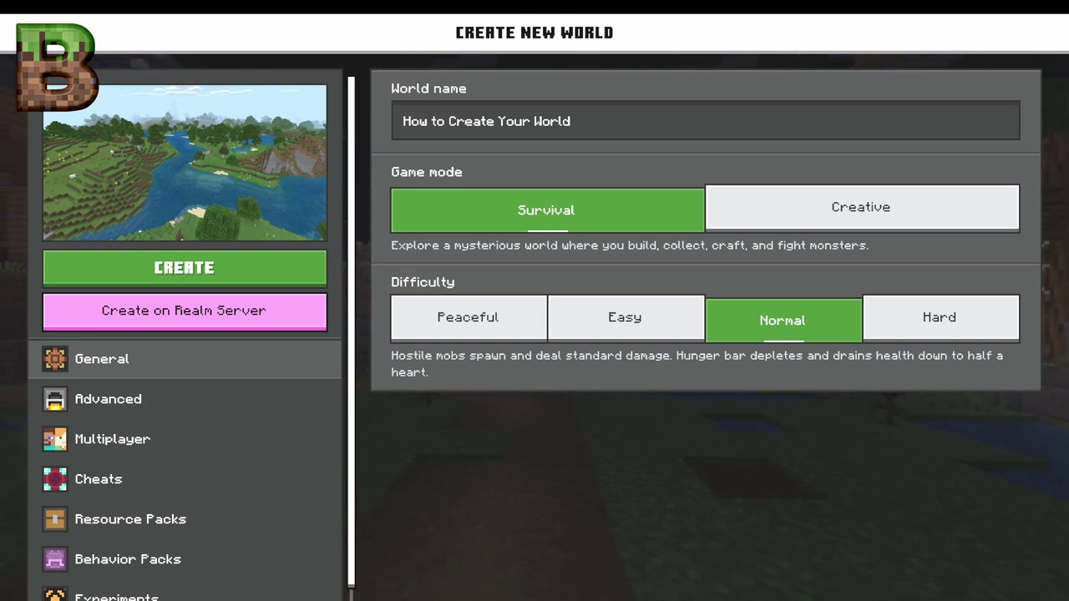
{"action": "key", "text": "Right"}
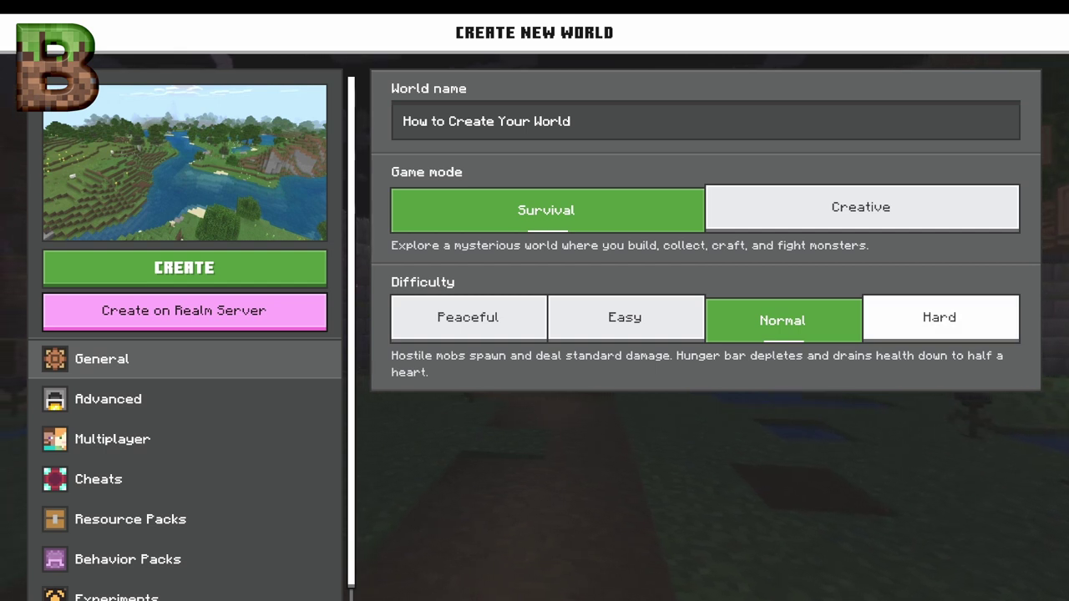
{"action": "key", "text": "Return"}
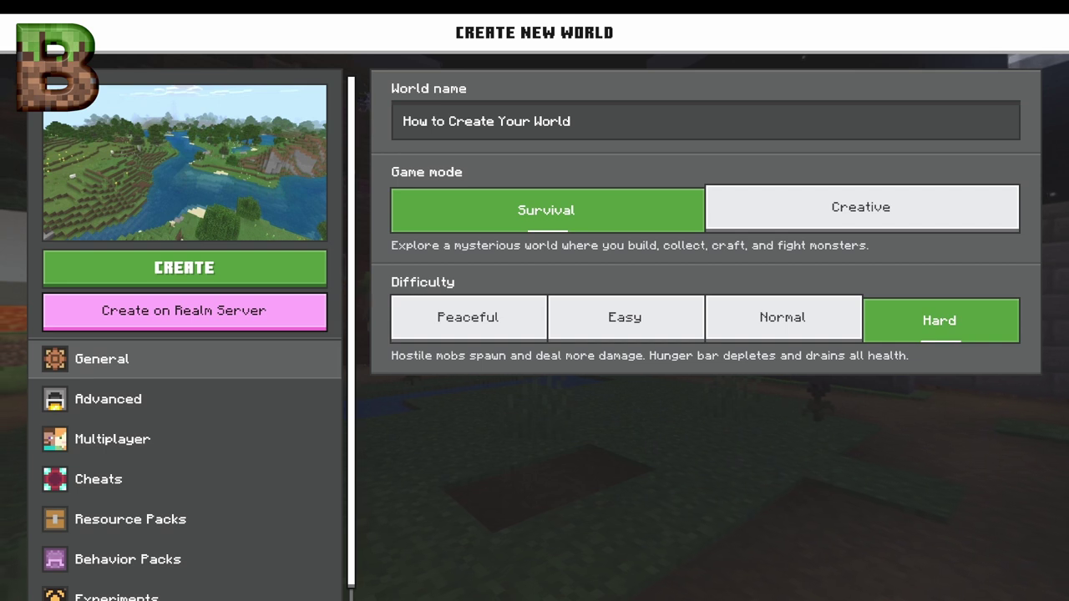
- Try Normal, Easy and Peaceful again, settle on Hard, and open Advanced options
{"action": "left_click", "coordinate": [783, 318]}
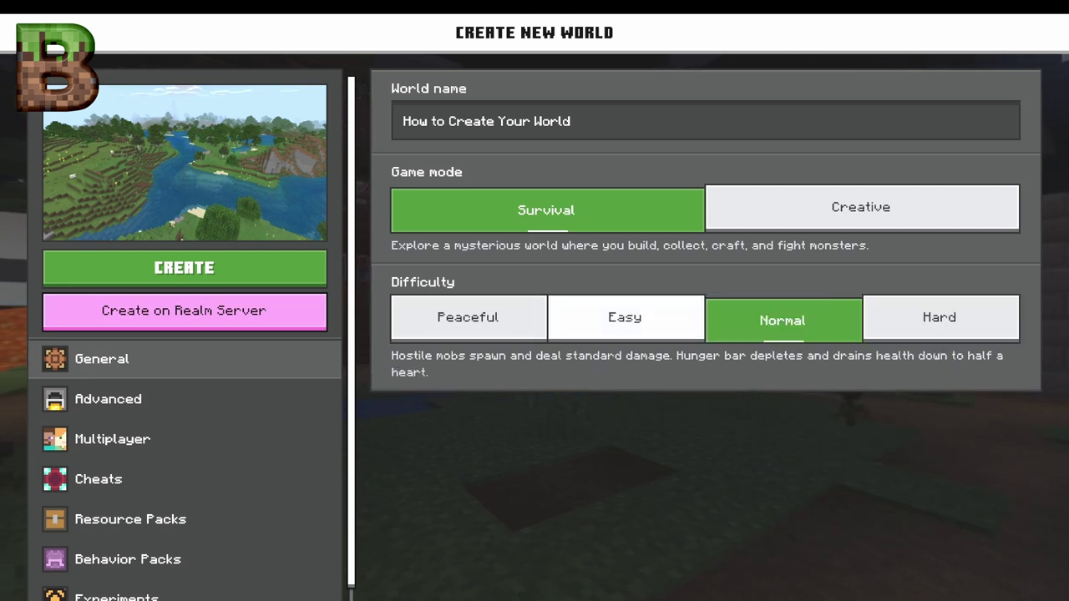
{"action": "left_click", "coordinate": [624, 319]}
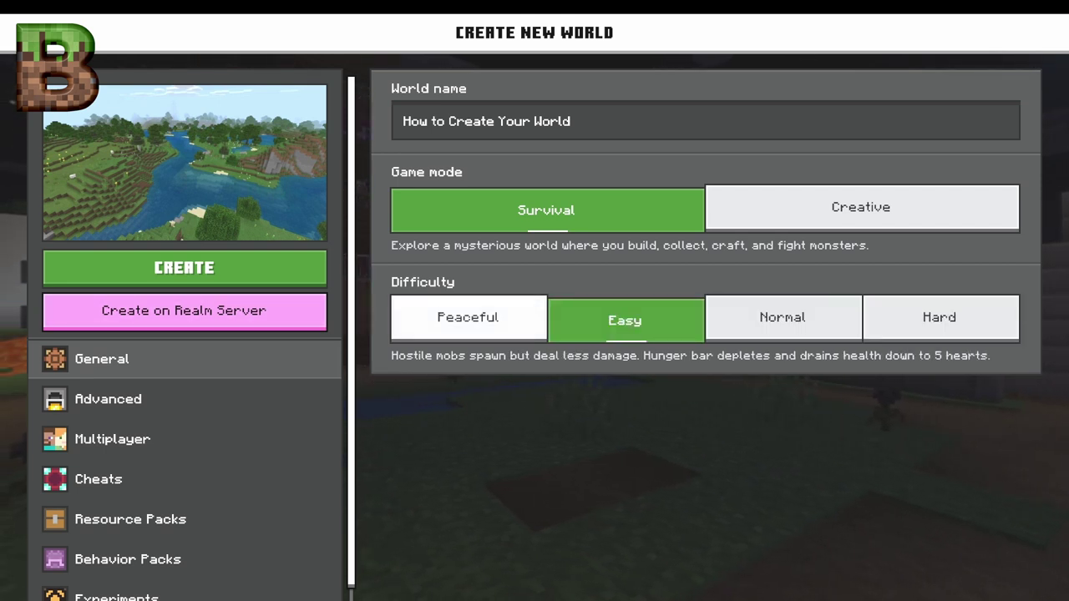
{"action": "left_click", "coordinate": [467, 318]}
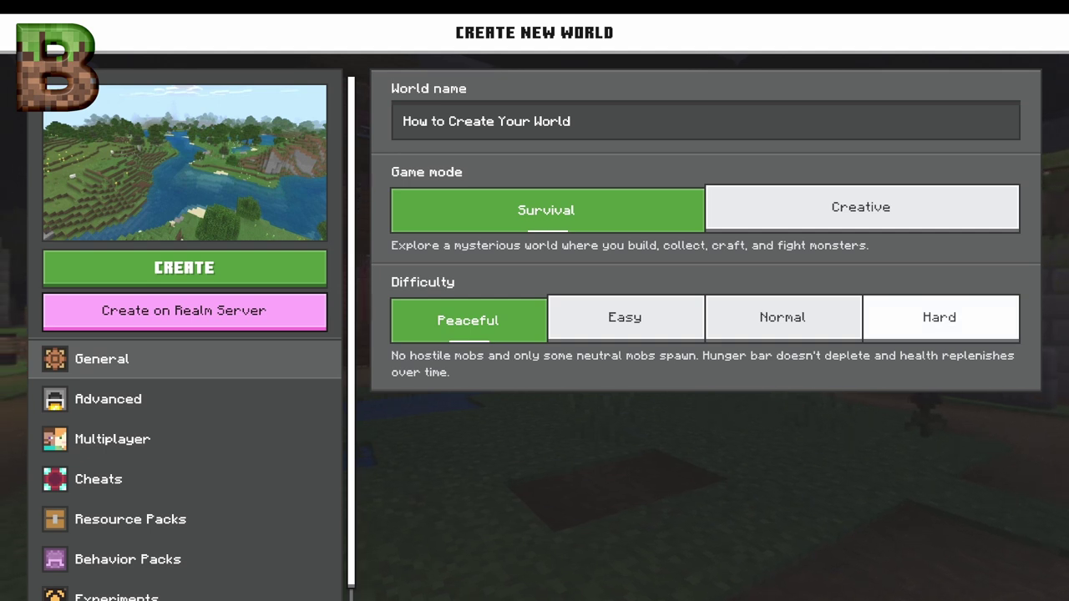
{"action": "left_click", "coordinate": [939, 318]}
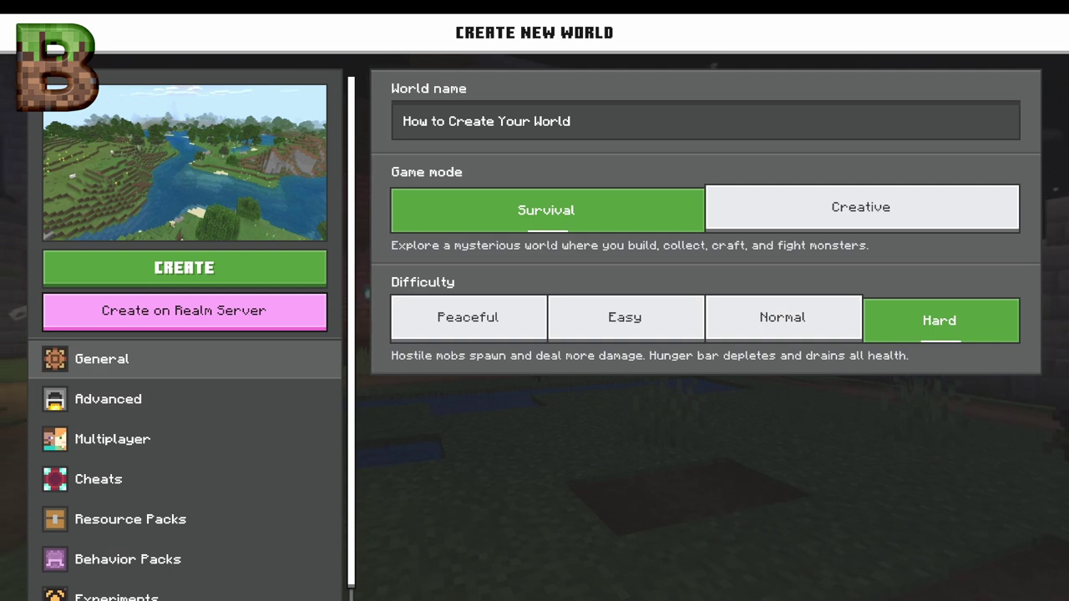
{"action": "key", "text": "Return"}
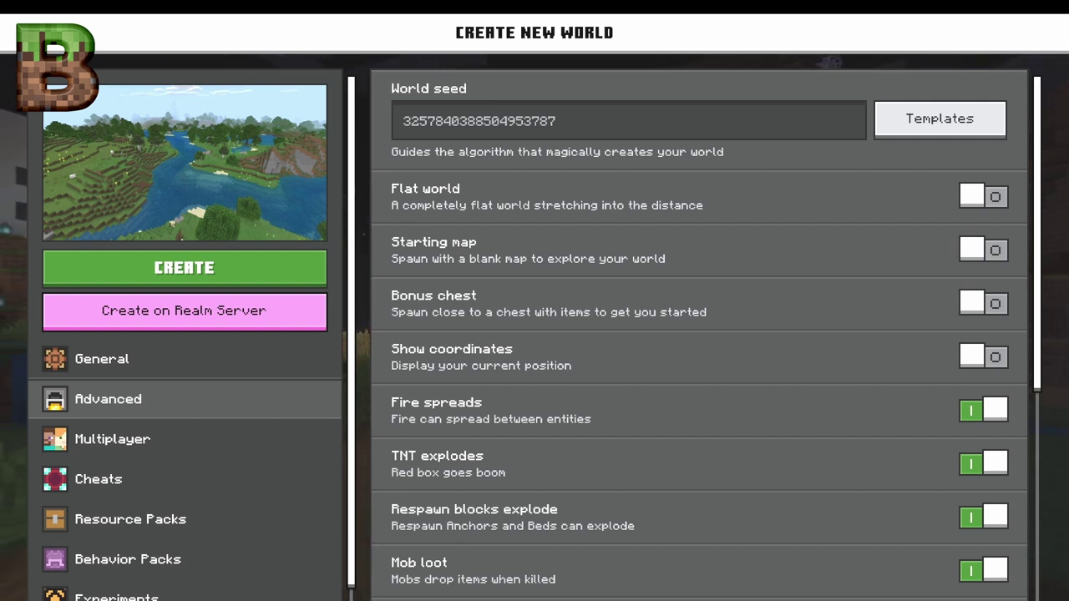
- Turn on Show coordinates and scroll through the remaining Advanced options
{"action": "left_click", "coordinate": [983, 357]}
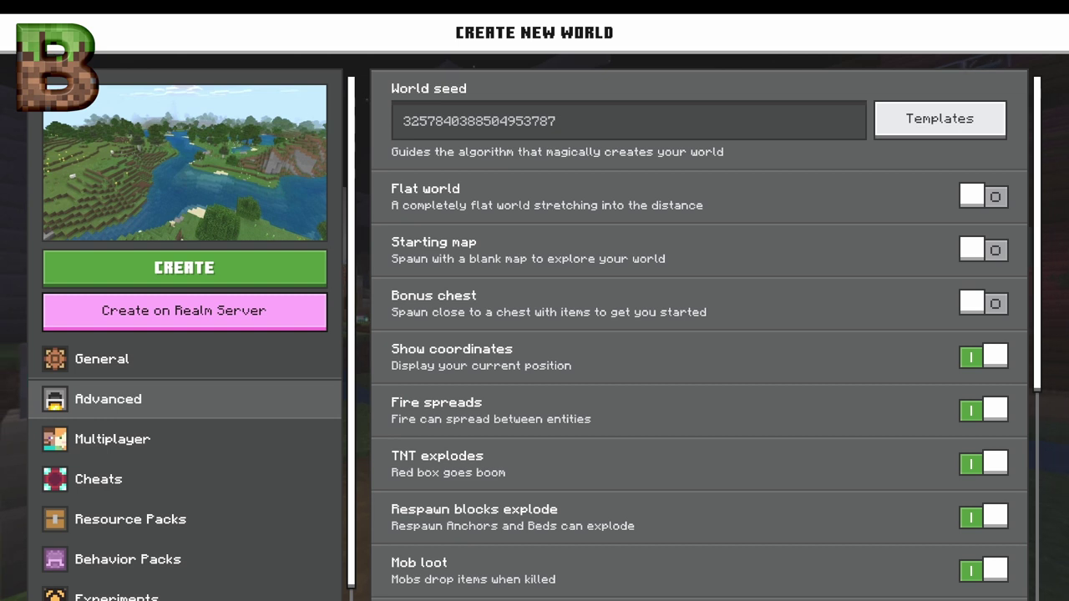
{"action": "scroll", "coordinate": [699, 334], "scroll_direction": "down", "scroll_amount": 1}
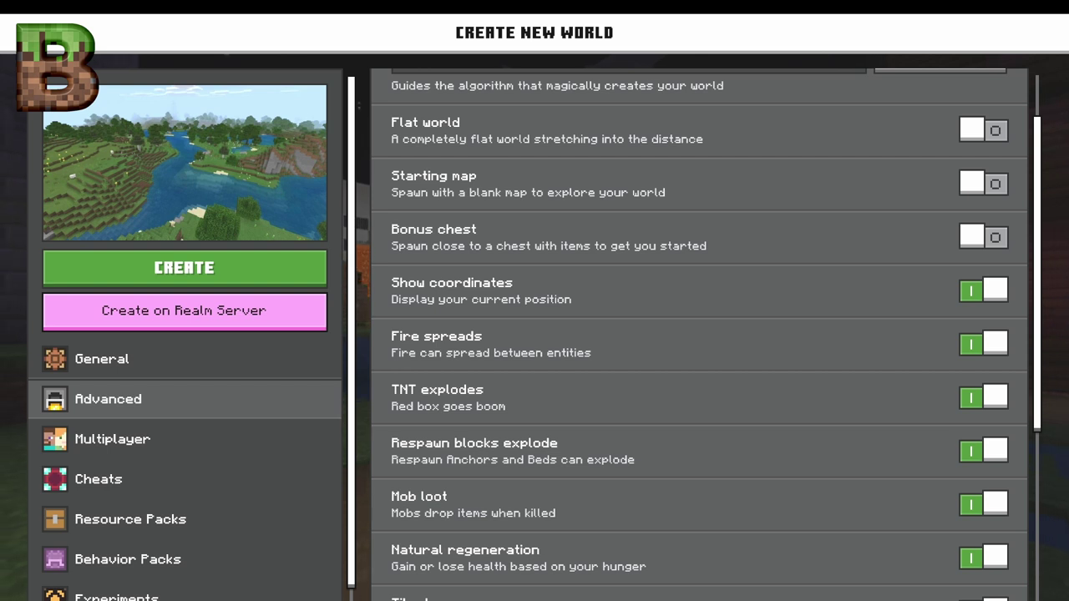
{"action": "scroll", "coordinate": [699, 334], "scroll_direction": "down", "scroll_amount": 1}
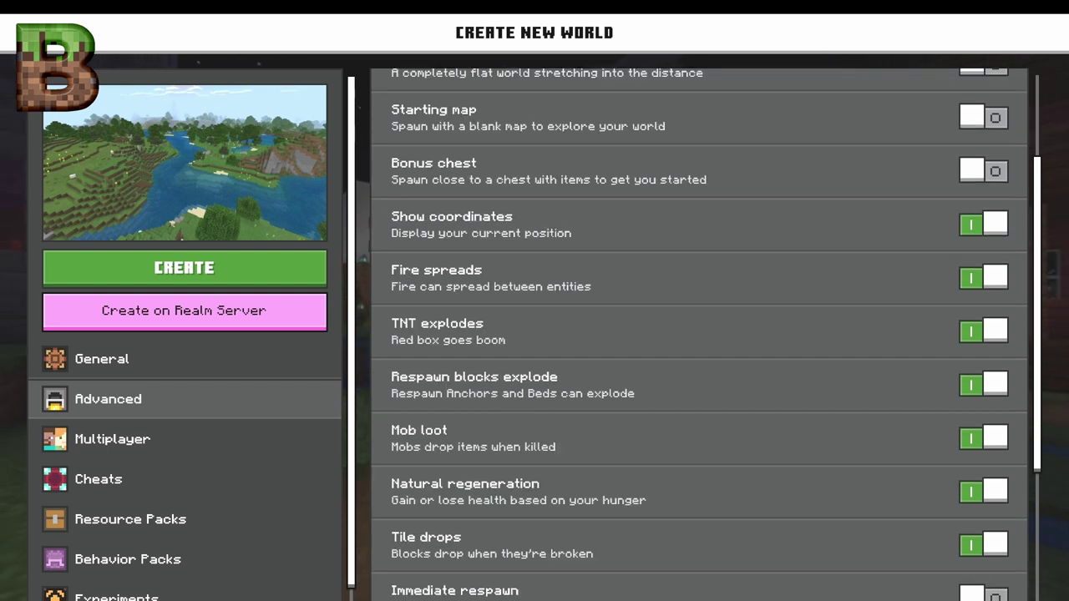
{"action": "scroll", "coordinate": [699, 334], "scroll_direction": "down", "scroll_amount": 1}
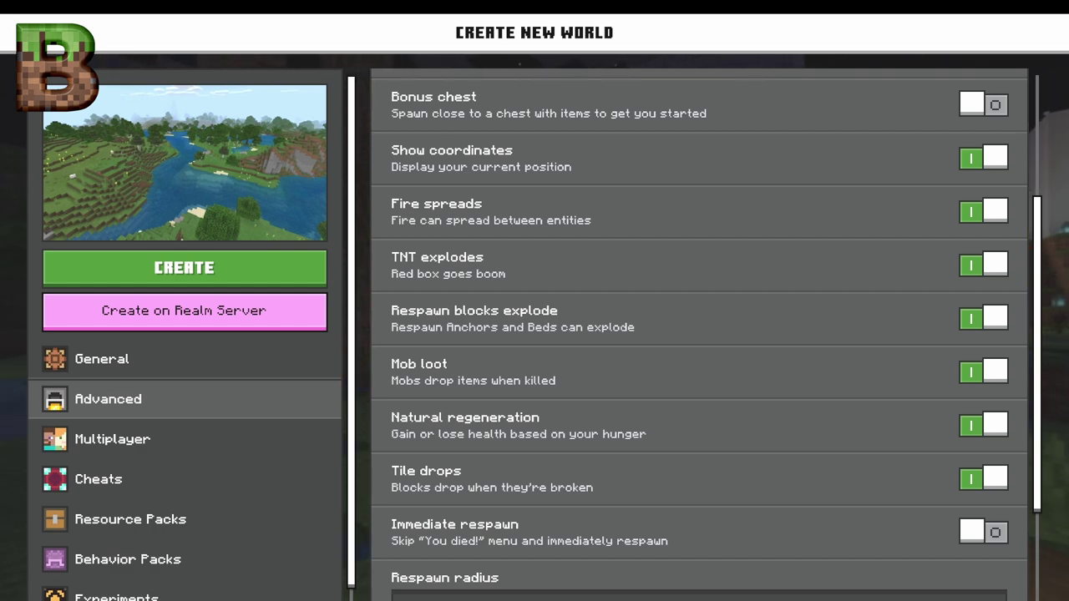
- Try simulation distances from 4 to 12 chunks, settle on 10, and open Multiplayer
{"action": "scroll", "coordinate": [699, 334], "scroll_direction": "down", "scroll_amount": 3}
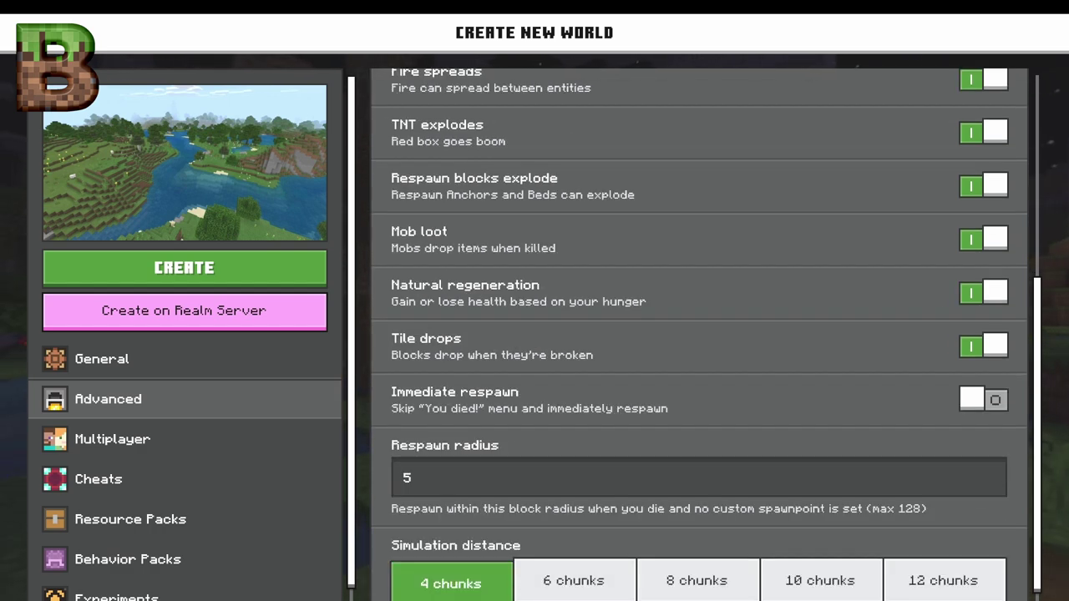
{"action": "scroll", "coordinate": [699, 334], "scroll_direction": "down", "scroll_amount": 1}
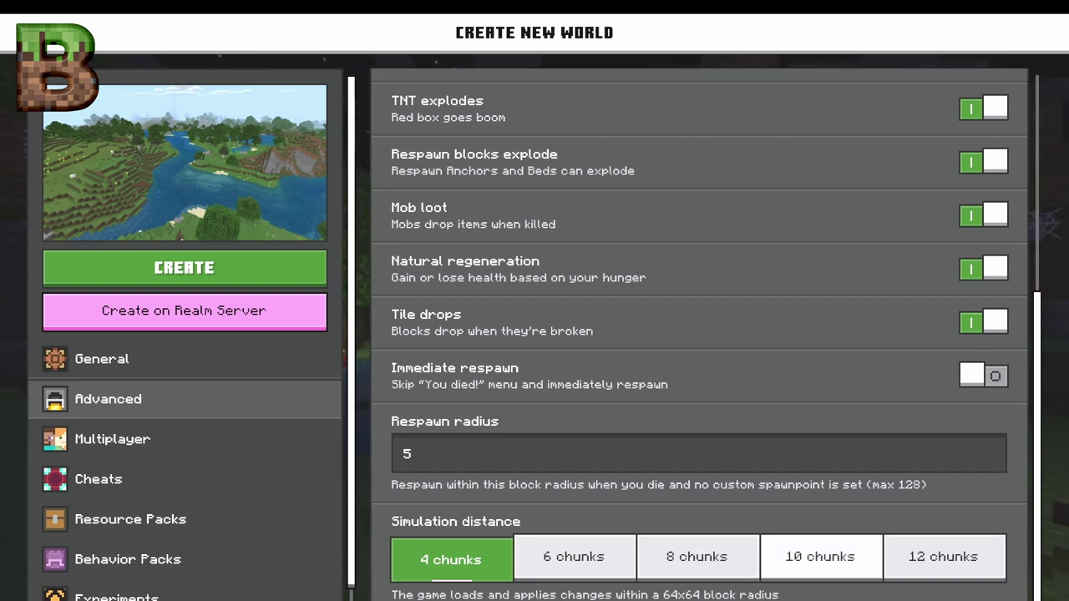
{"action": "left_click", "coordinate": [820, 557]}
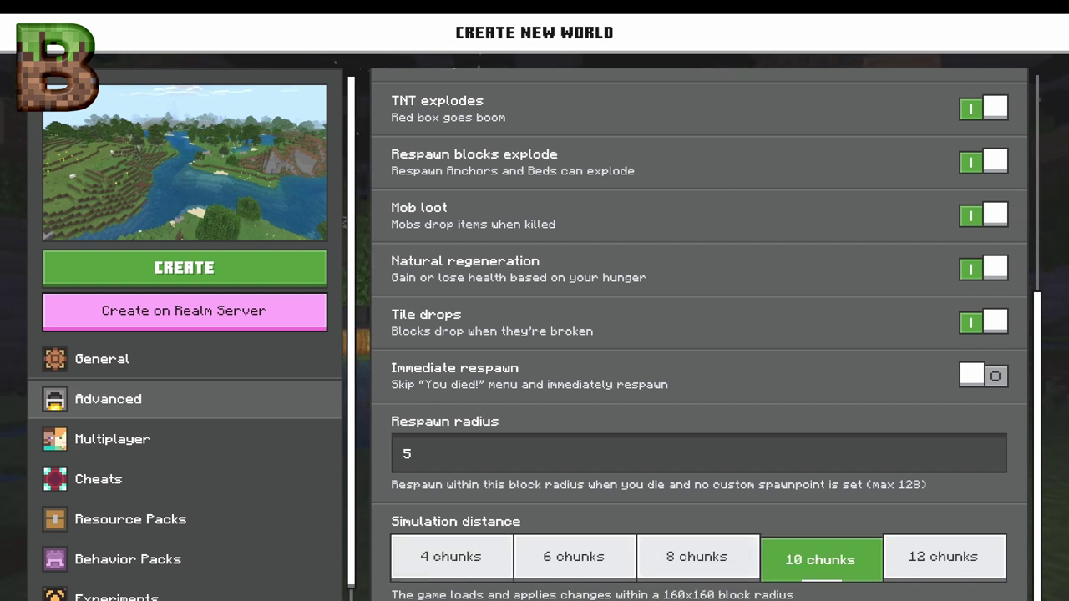
{"action": "left_click", "coordinate": [451, 557]}
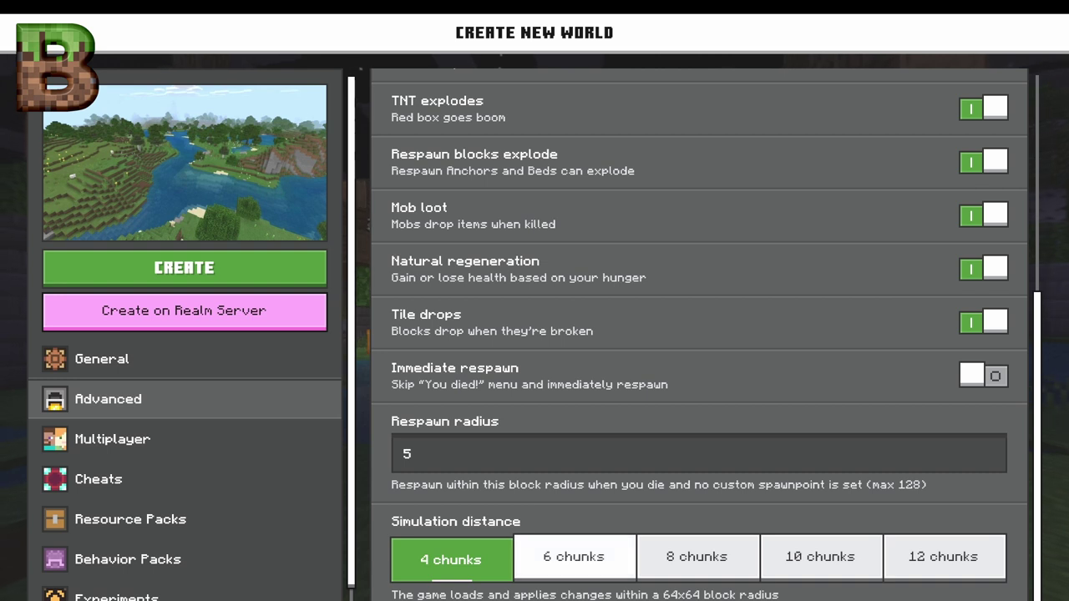
{"action": "left_click", "coordinate": [574, 557]}
{"action": "left_click", "coordinate": [697, 558]}
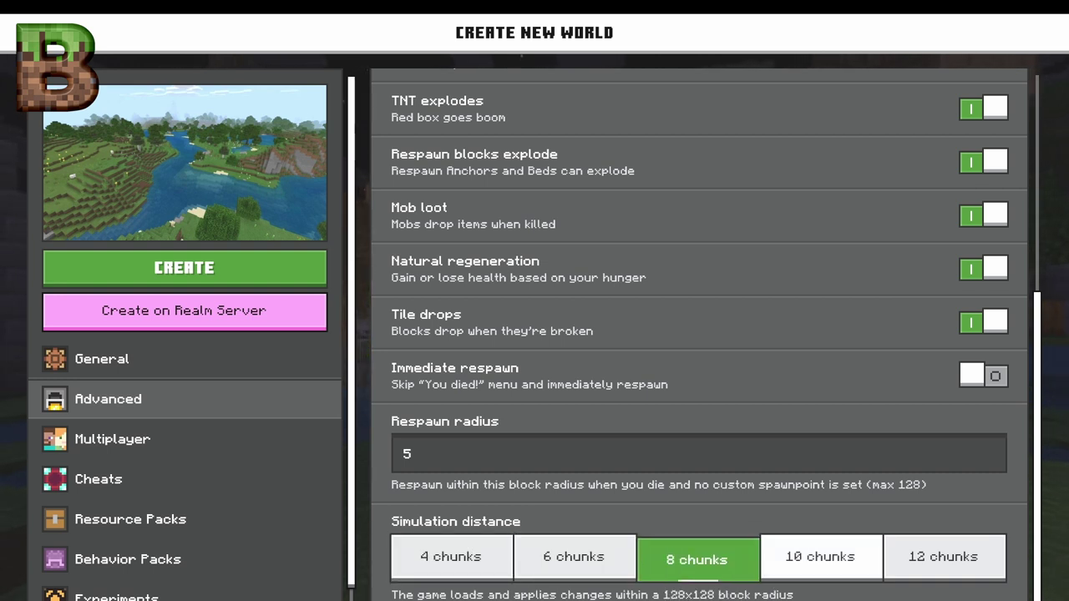
{"action": "left_click", "coordinate": [820, 557]}
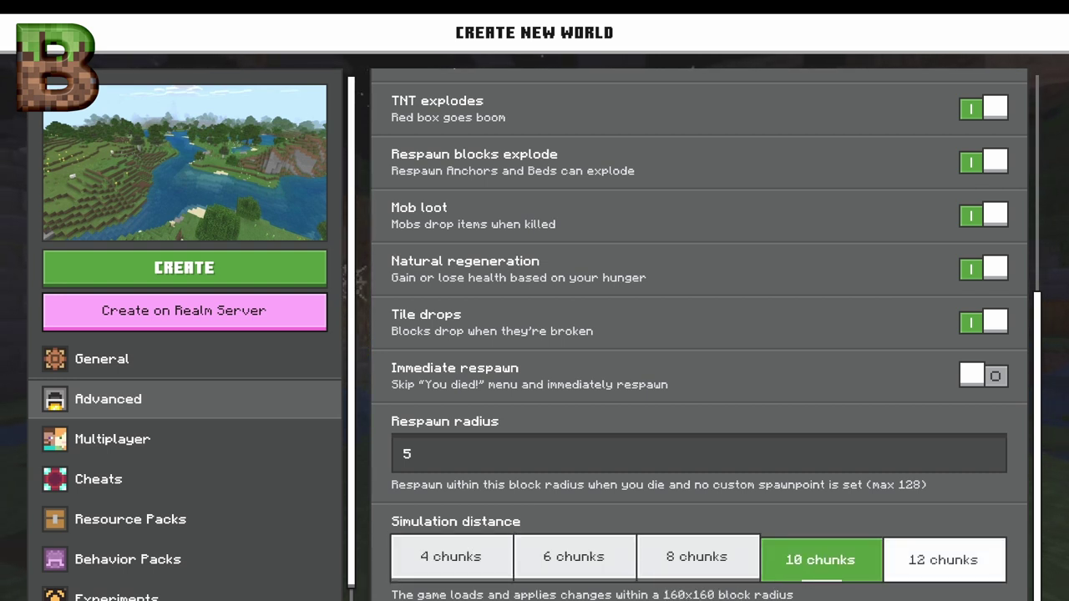
{"action": "left_click", "coordinate": [943, 557]}
{"action": "left_click", "coordinate": [820, 557]}
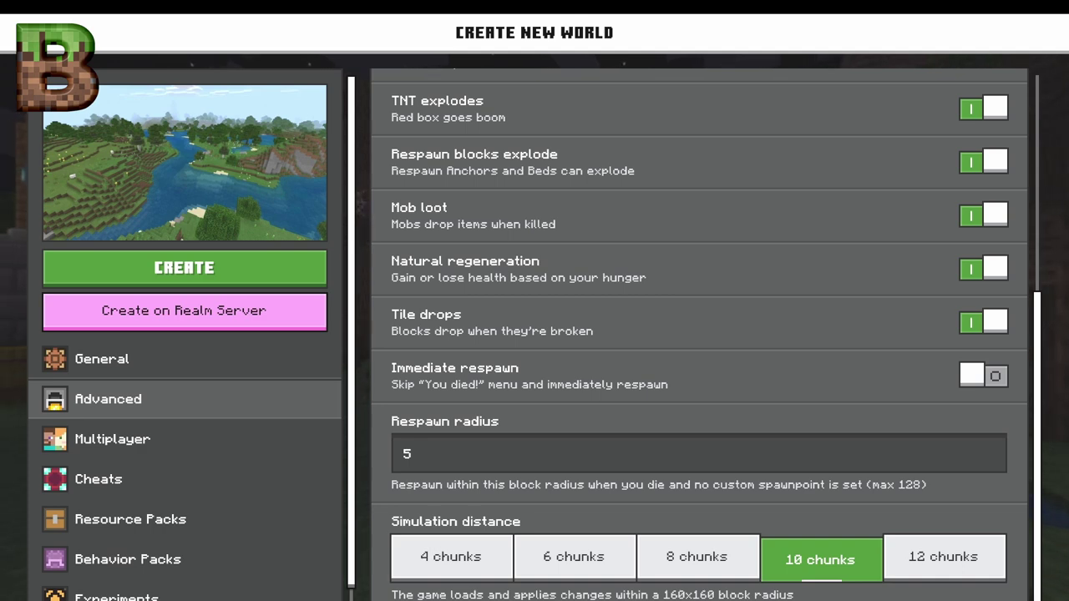
{"action": "left_click", "coordinate": [113, 440]}
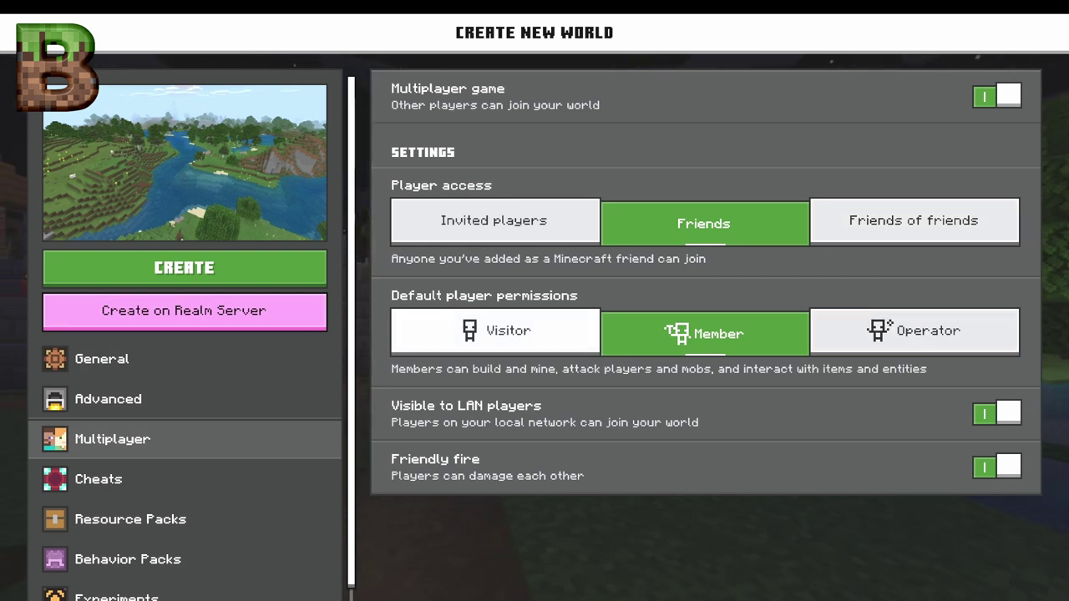
- Cycle default player permissions through Visitor and Operator, ending on Member
{"action": "key", "text": "Return"}
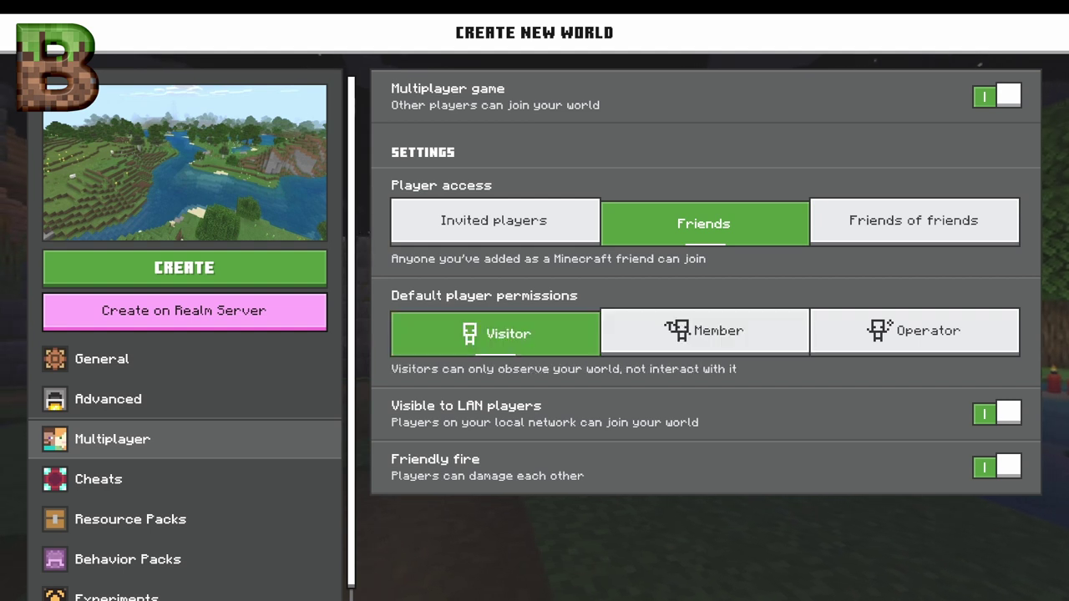
{"action": "key", "text": "Right"}
{"action": "key", "text": "Return"}
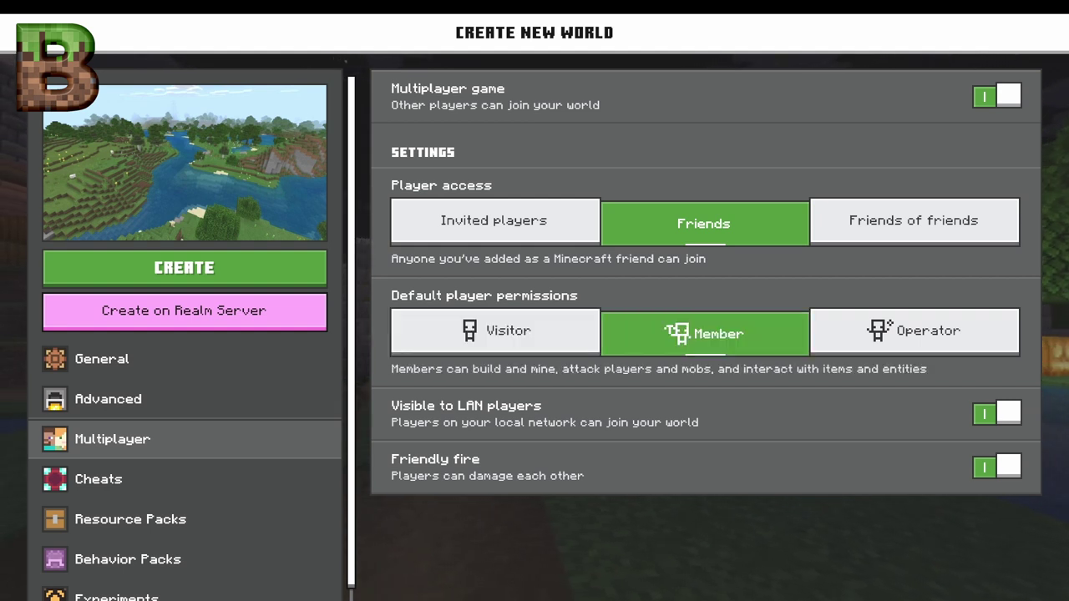
{"action": "key", "text": "Right"}
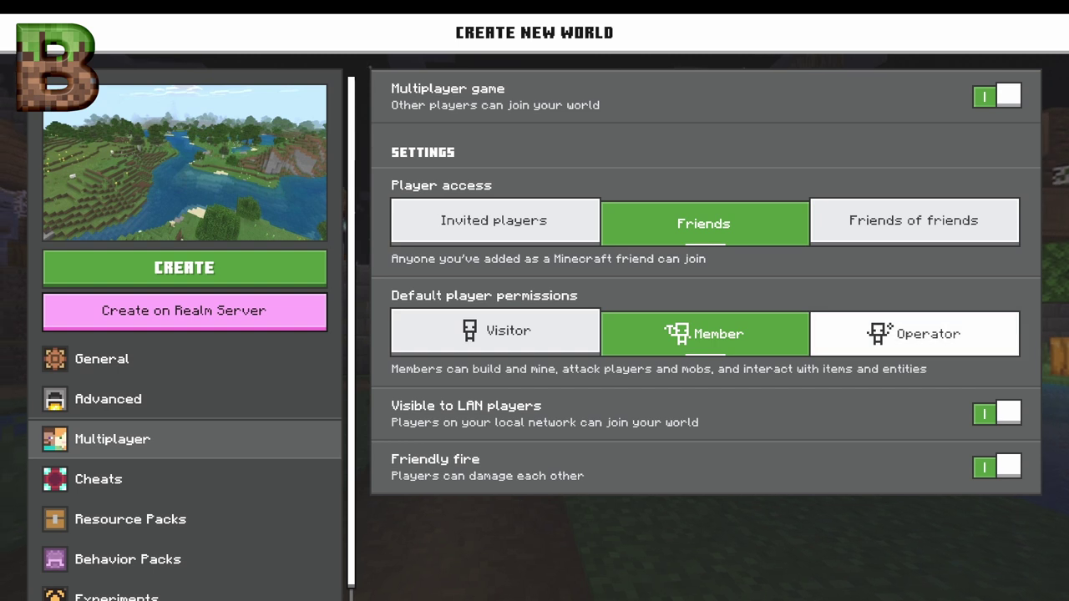
{"action": "key", "text": "Return"}
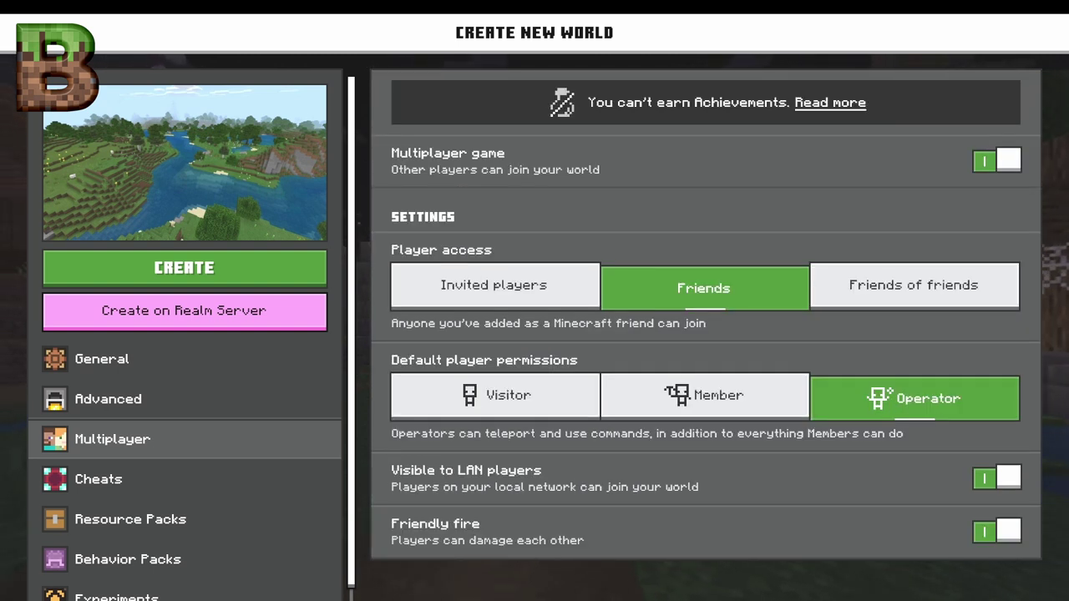
{"action": "key", "text": "Left"}
{"action": "key", "text": "Return"}
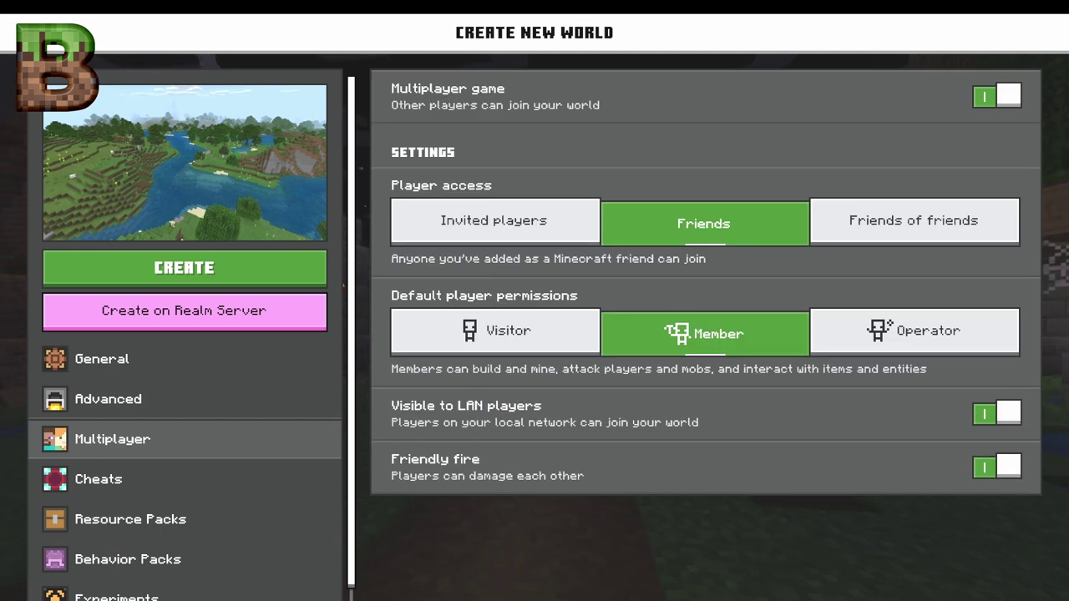
{"action": "key", "text": "Right"}
{"action": "key", "text": "Return"}
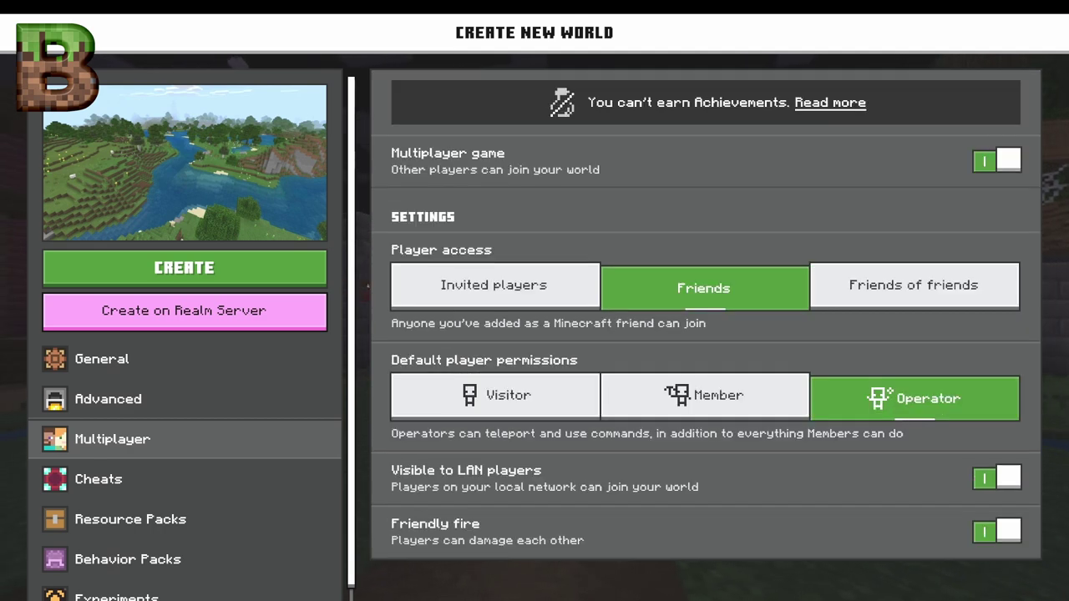
{"action": "key", "text": "Left"}
{"action": "key", "text": "Return"}
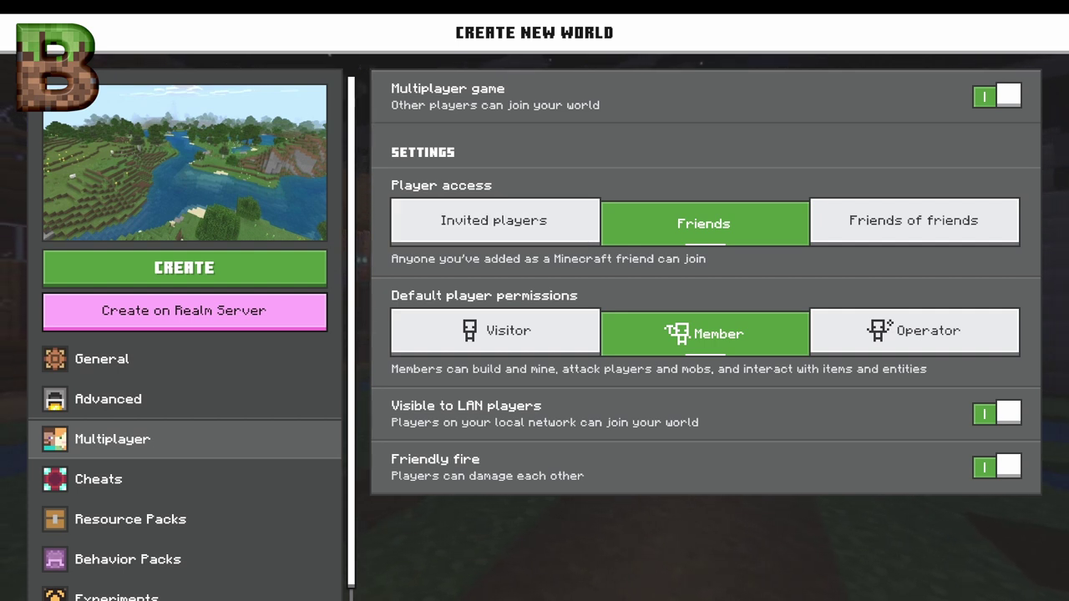
- Set Player access to Invited players and go to the Cheats settings
{"action": "left_click", "coordinate": [495, 223]}
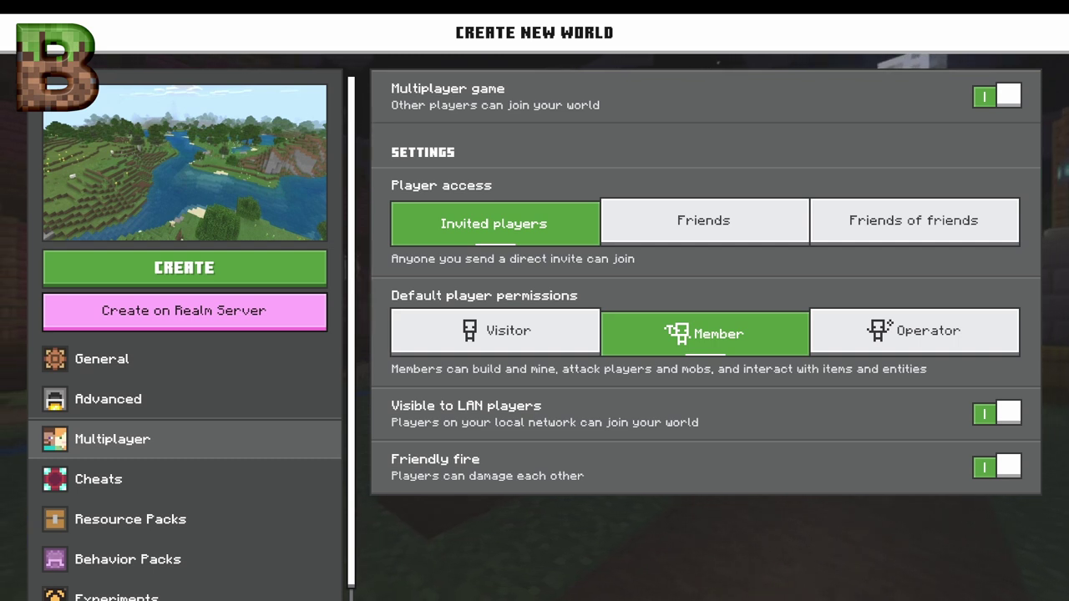
{"action": "key", "text": "Down"}
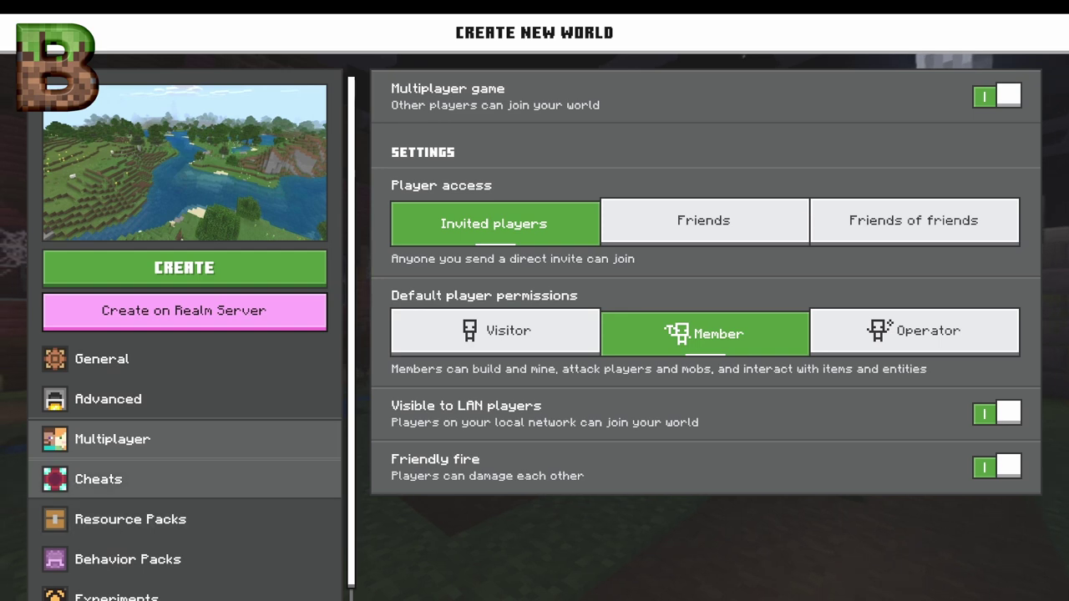
{"action": "key", "text": "Return"}
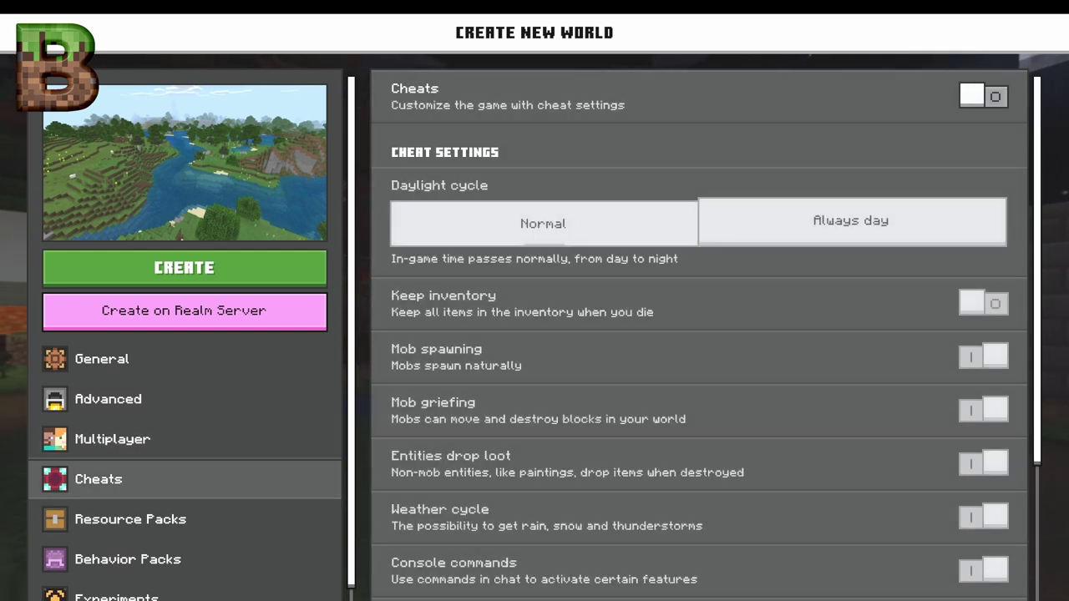
- Scroll through the cheat options without changing any, then go to Resource Packs
{"action": "scroll", "coordinate": [502, 288], "scroll_direction": "down", "scroll_amount": 2}
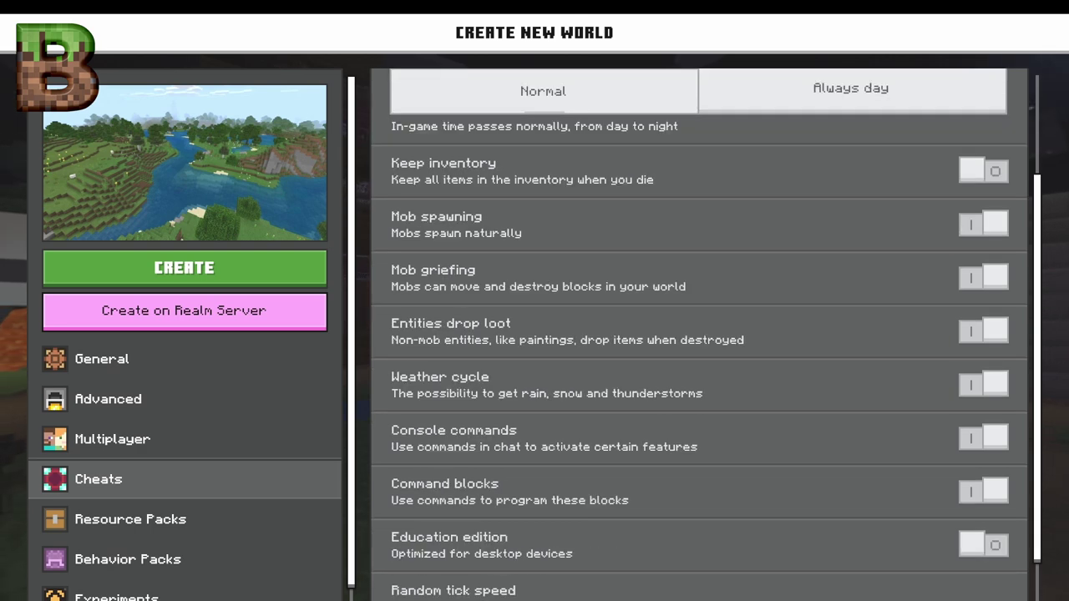
{"action": "scroll", "coordinate": [699, 334], "scroll_direction": "down", "scroll_amount": 1}
{"action": "scroll", "coordinate": [699, 334], "scroll_direction": "up", "scroll_amount": 2}
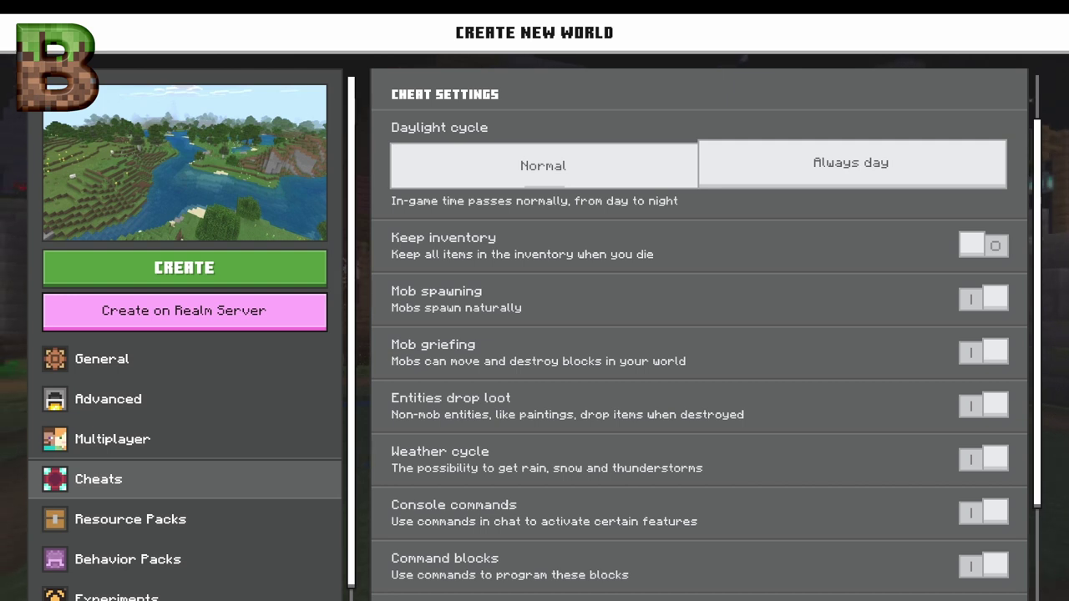
{"action": "scroll", "coordinate": [699, 334], "scroll_direction": "down", "scroll_amount": 1}
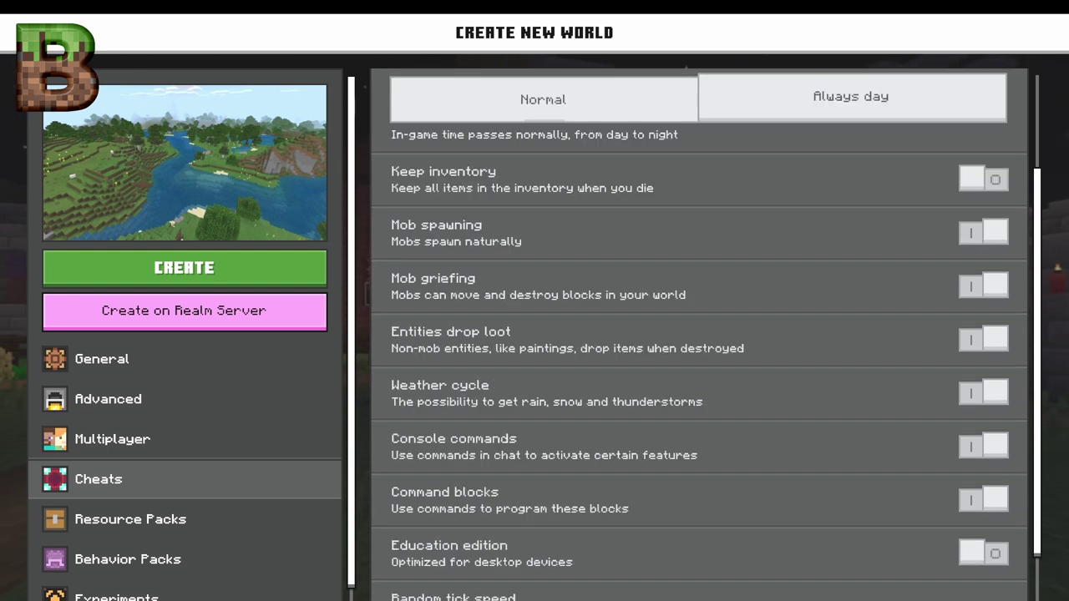
{"action": "scroll", "coordinate": [699, 334], "scroll_direction": "down", "scroll_amount": 1}
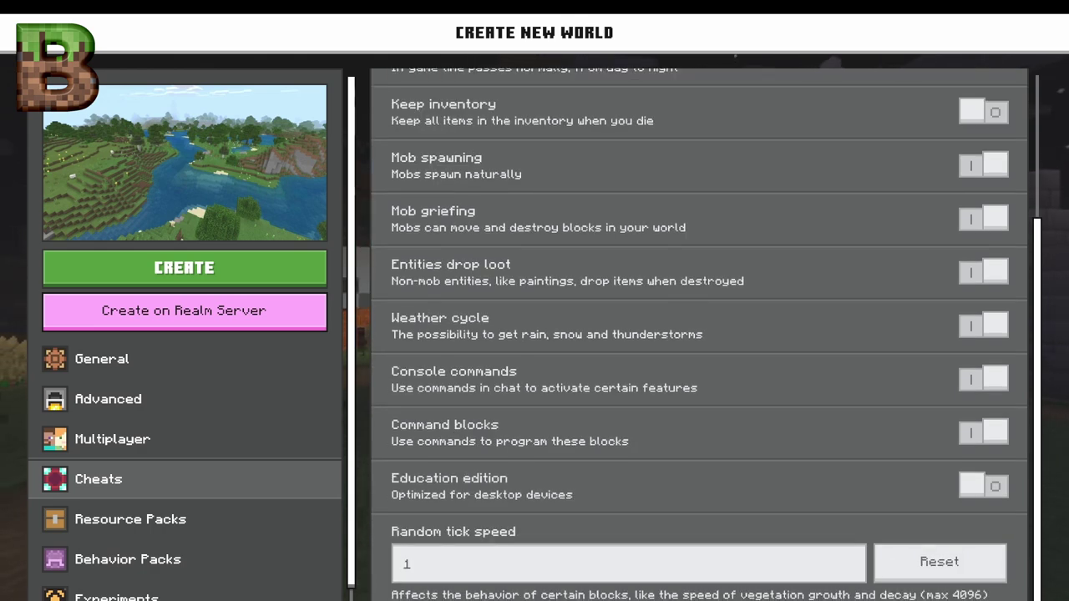
{"action": "scroll", "coordinate": [698, 334], "scroll_direction": "up", "scroll_amount": 3}
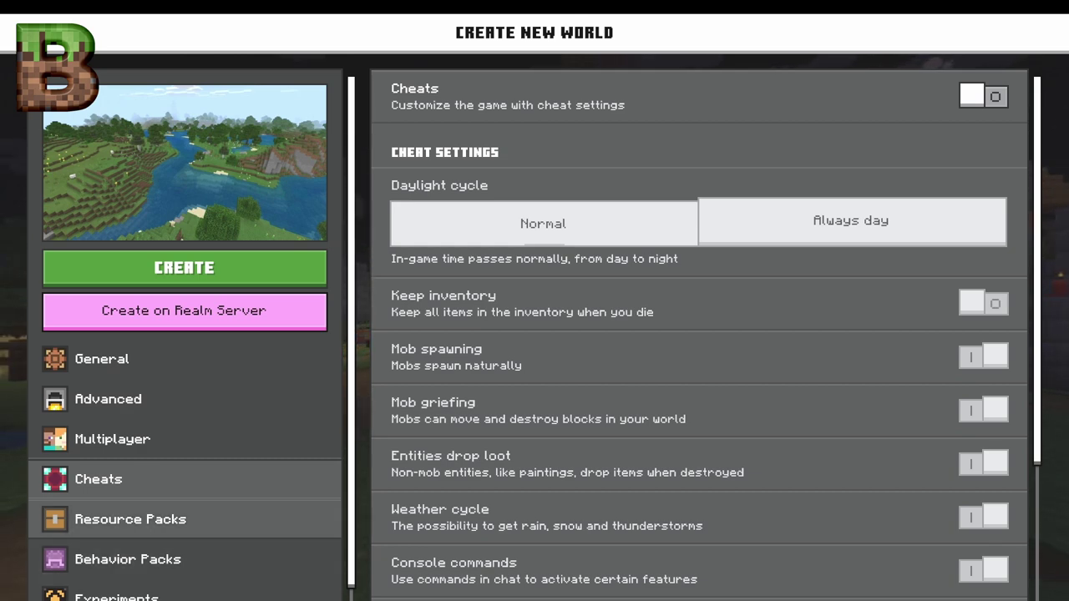
{"action": "left_click", "coordinate": [130, 518]}
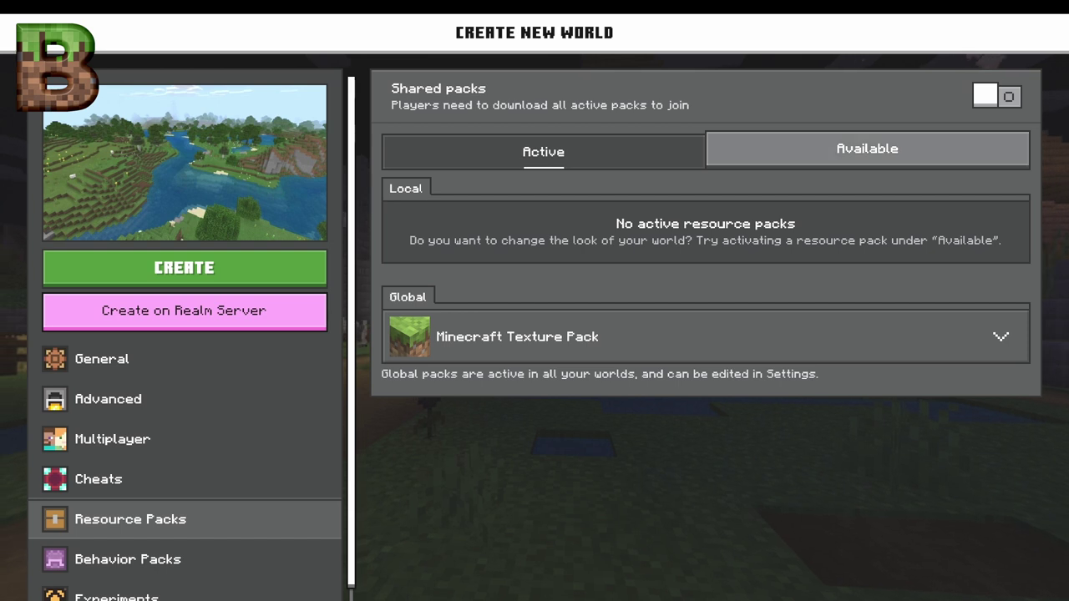
- View the Available tab and Owned (4) packs, return to Active, then open Behavior Packs
{"action": "left_click", "coordinate": [867, 149]}
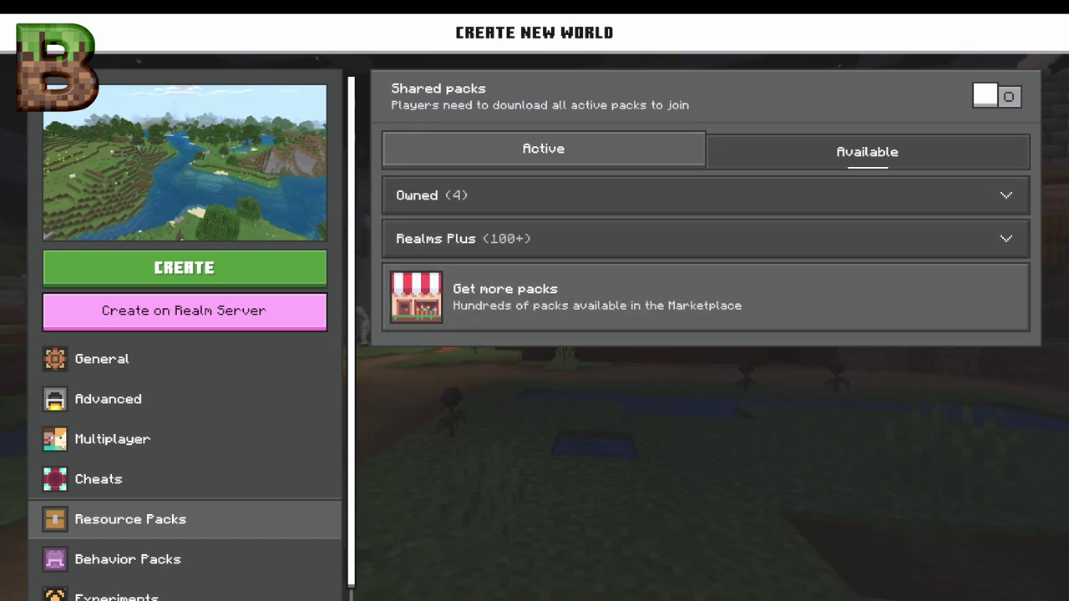
{"action": "left_click", "coordinate": [544, 148]}
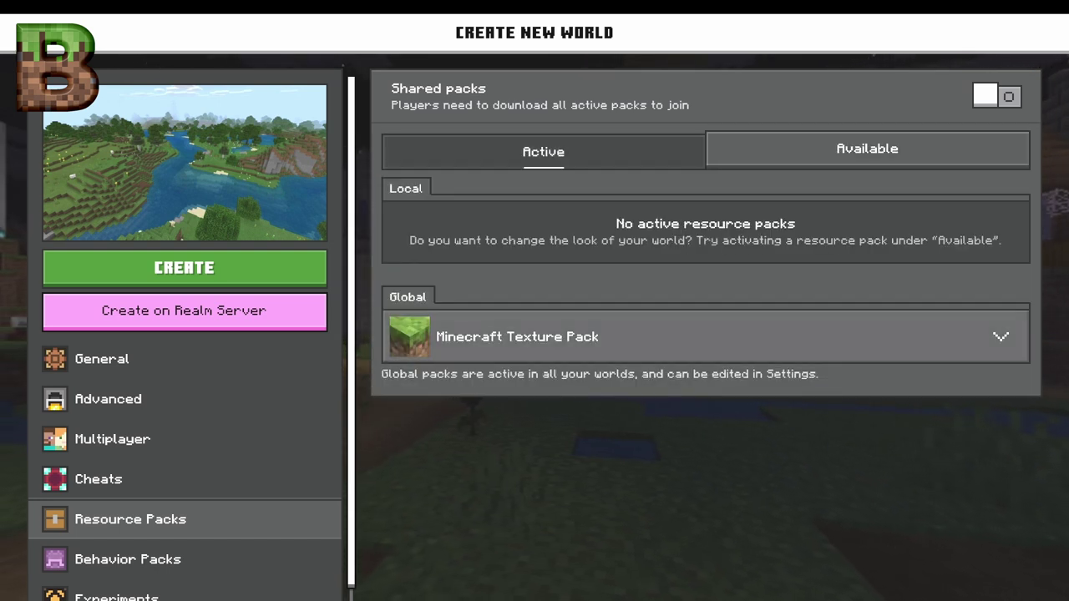
{"action": "left_click", "coordinate": [867, 148]}
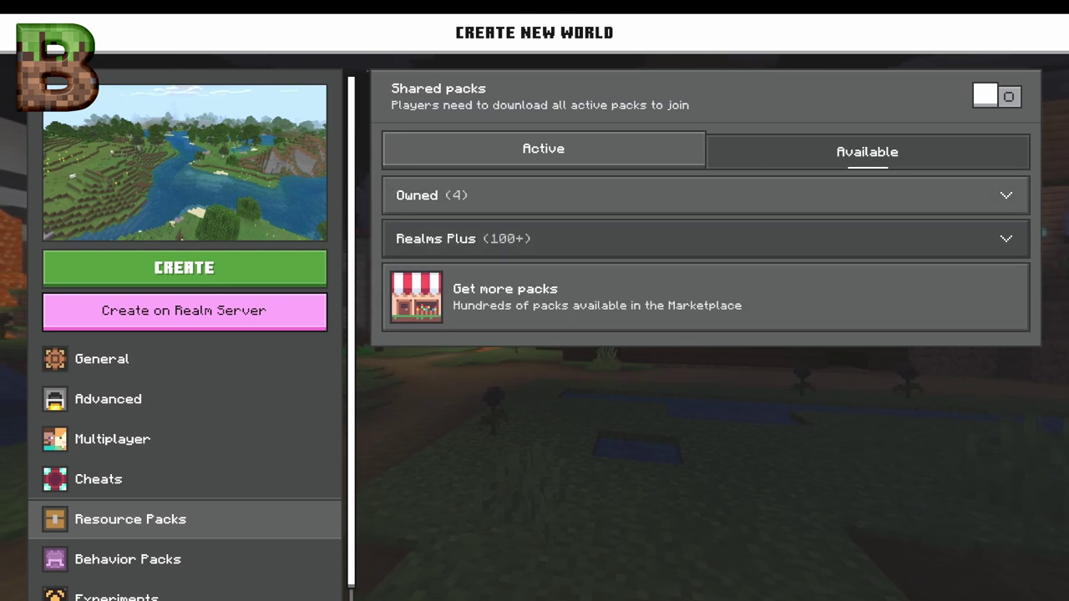
{"action": "left_click", "coordinate": [705, 195]}
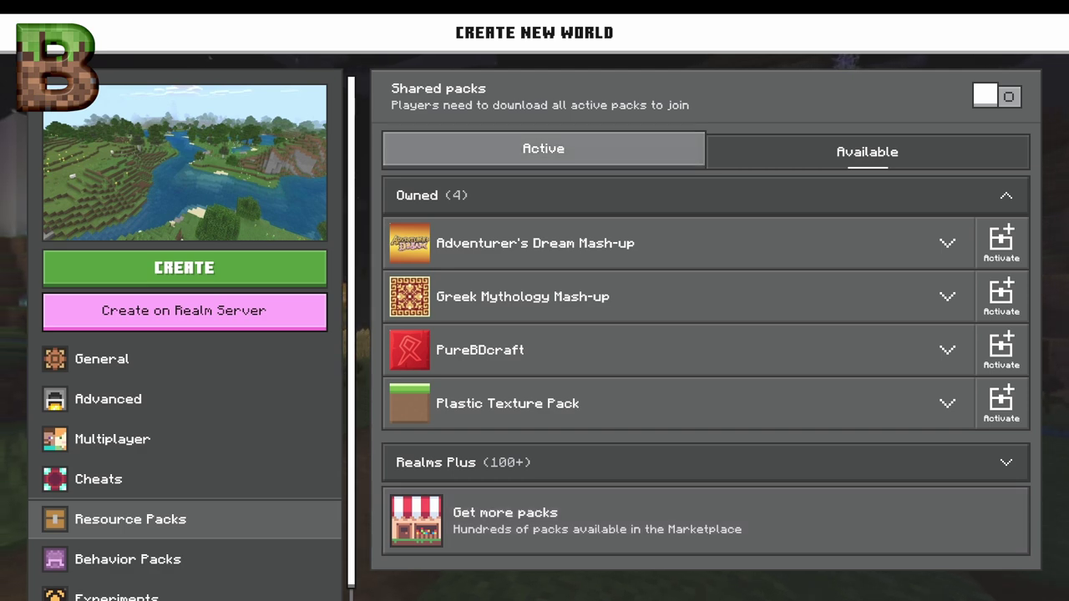
{"action": "left_click", "coordinate": [544, 148]}
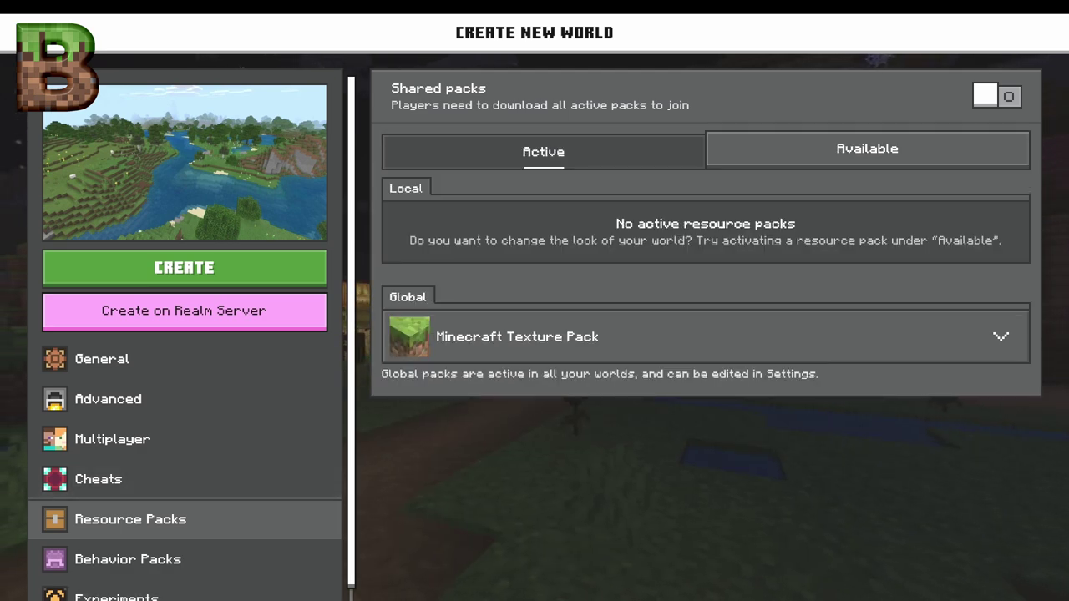
{"action": "left_click", "coordinate": [128, 559]}
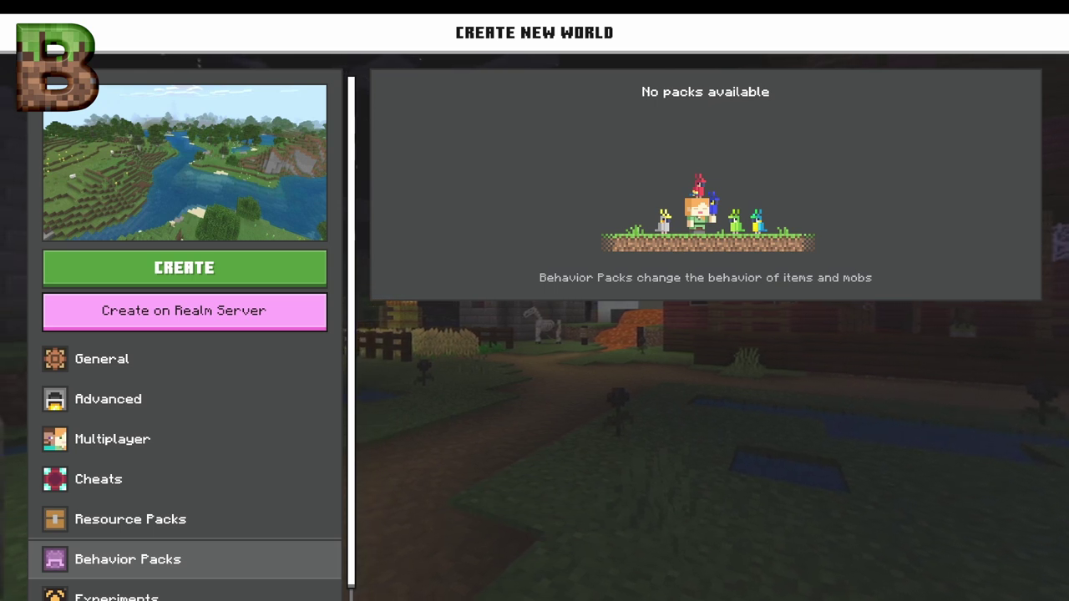
- Look at the Experiments settings, then return to the General world settings
{"action": "scroll", "coordinate": [184, 420], "scroll_direction": "down", "scroll_amount": 1}
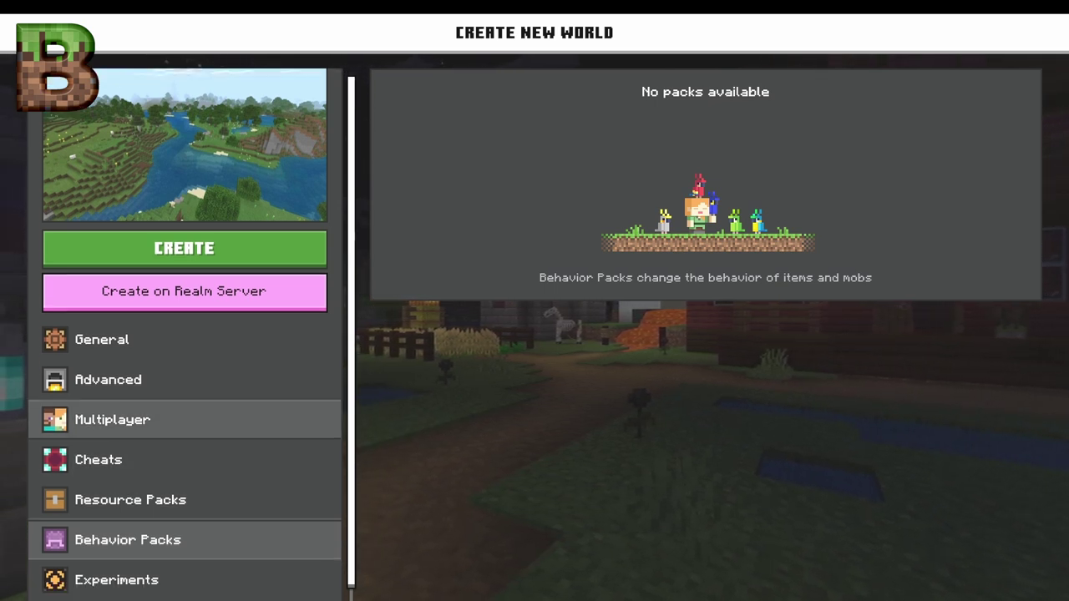
{"action": "left_click", "coordinate": [116, 598]}
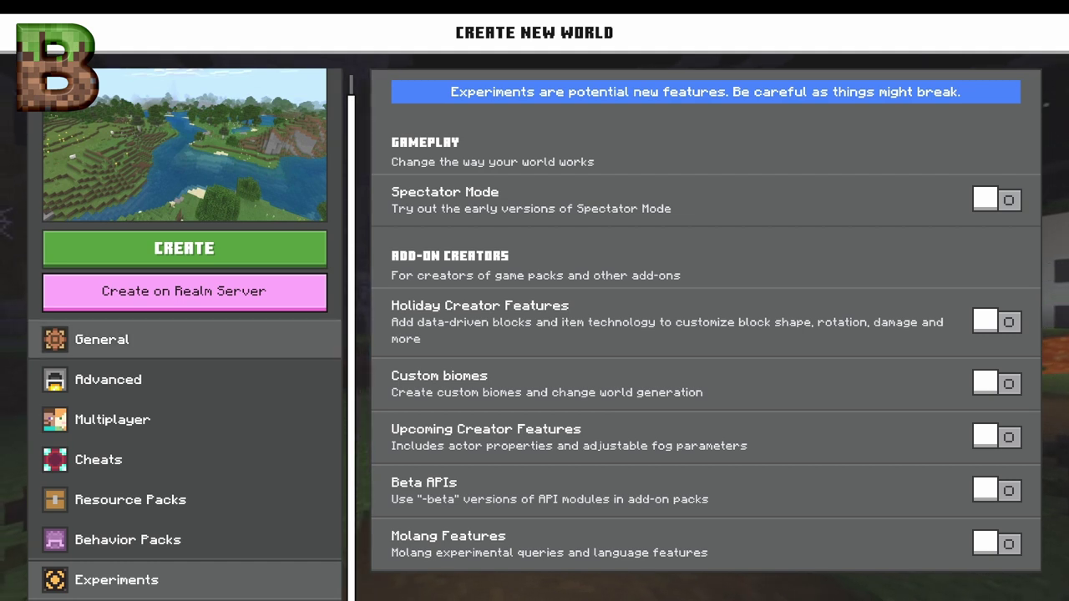
{"action": "key", "text": "Return"}
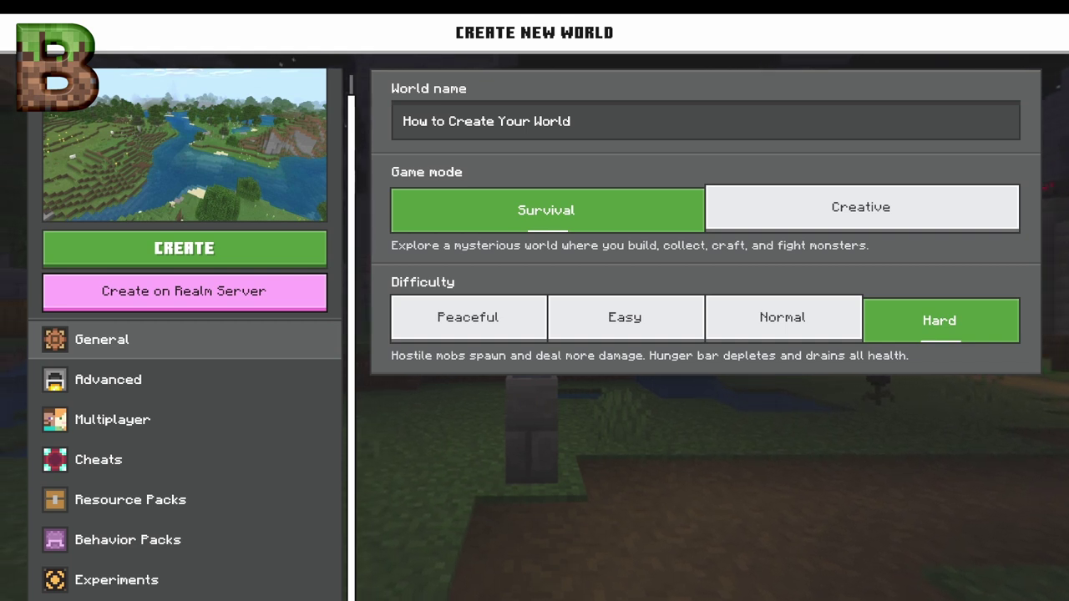
- Create and explore the 'How to Create Your World' world, then switch to front-facing third-person view
{"action": "key", "text": "Return"}
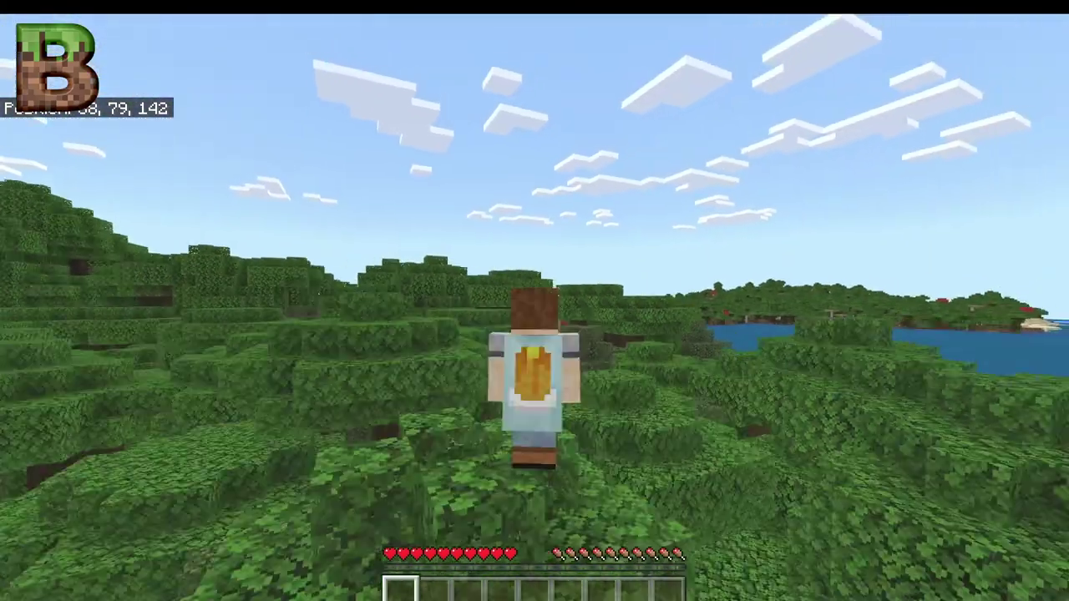
{"action": "key", "text": "F5"}
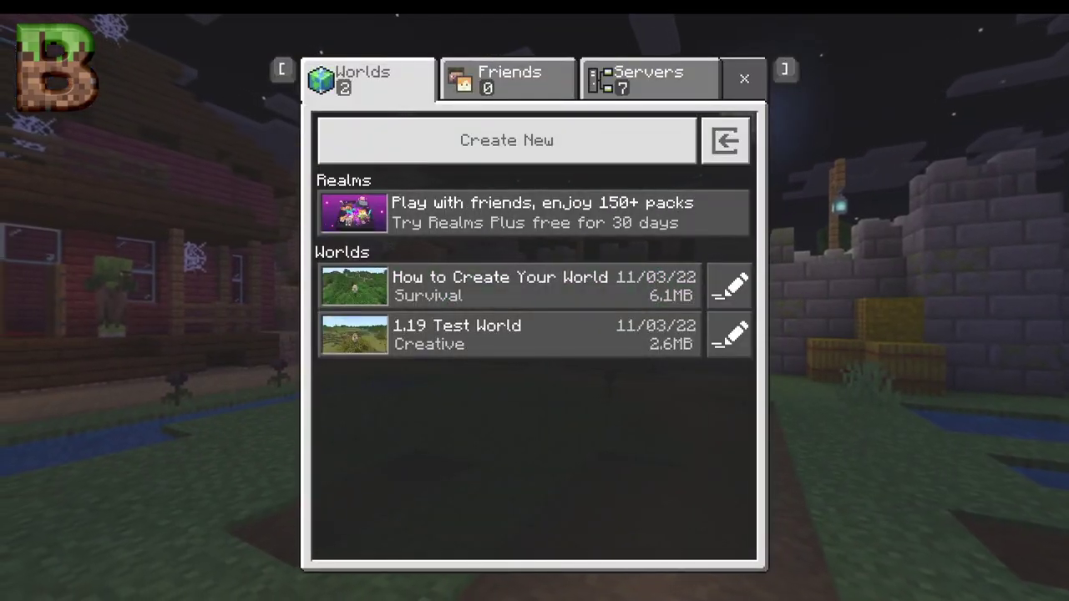
- Open the world's settings, keep Survival mode, and change difficulty from Hard to Easy
{"action": "key", "text": "Down"}
{"action": "key", "text": "Down"}
{"action": "key", "text": "Right"}
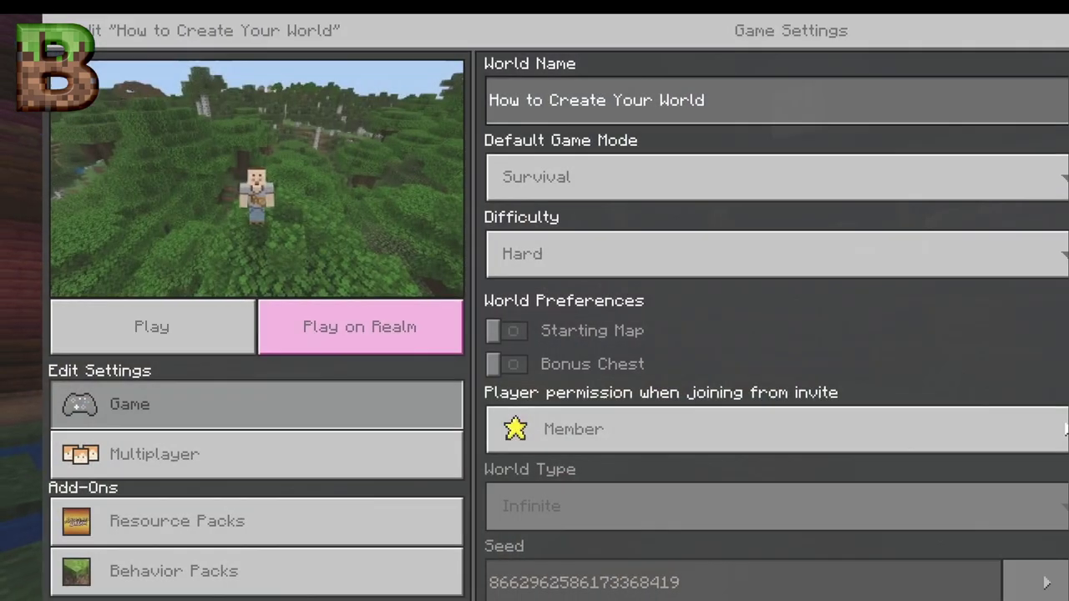
{"action": "key", "text": "Down"}
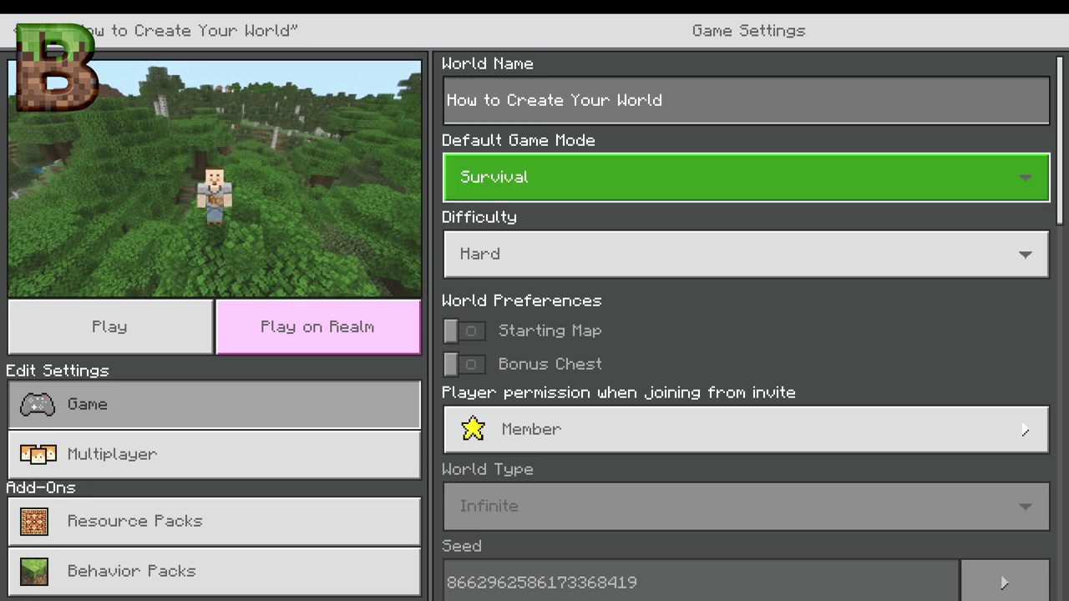
{"action": "key", "text": "Down"}
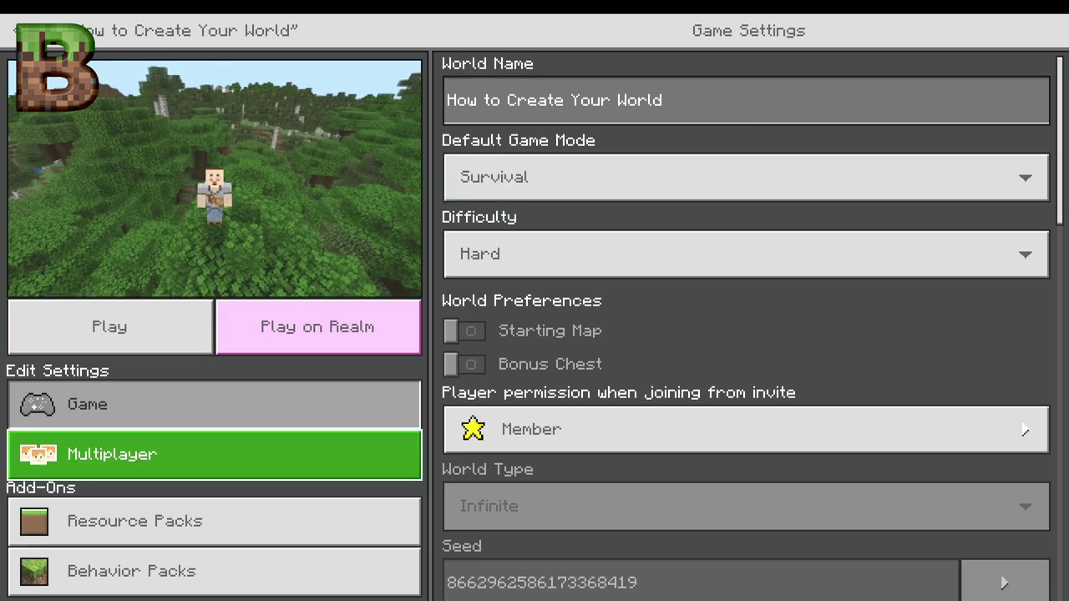
{"action": "key", "text": "Right"}
{"action": "key", "text": "Return"}
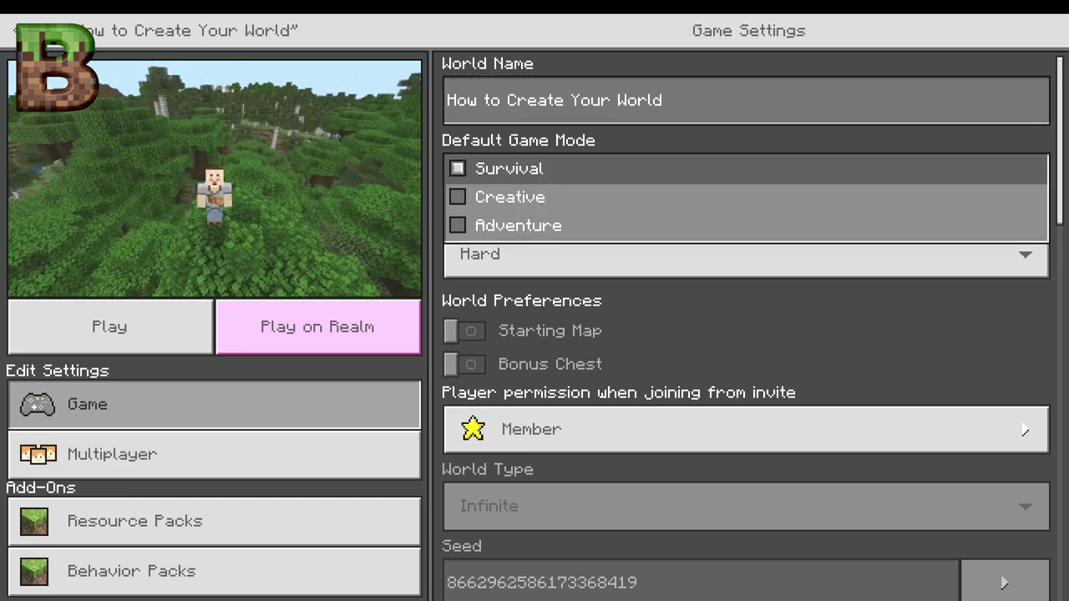
{"action": "key", "text": "Return"}
{"action": "key", "text": "Down"}
{"action": "key", "text": "Return"}
{"action": "key", "text": "Up"}
{"action": "key", "text": "Up"}
{"action": "key", "text": "Return"}
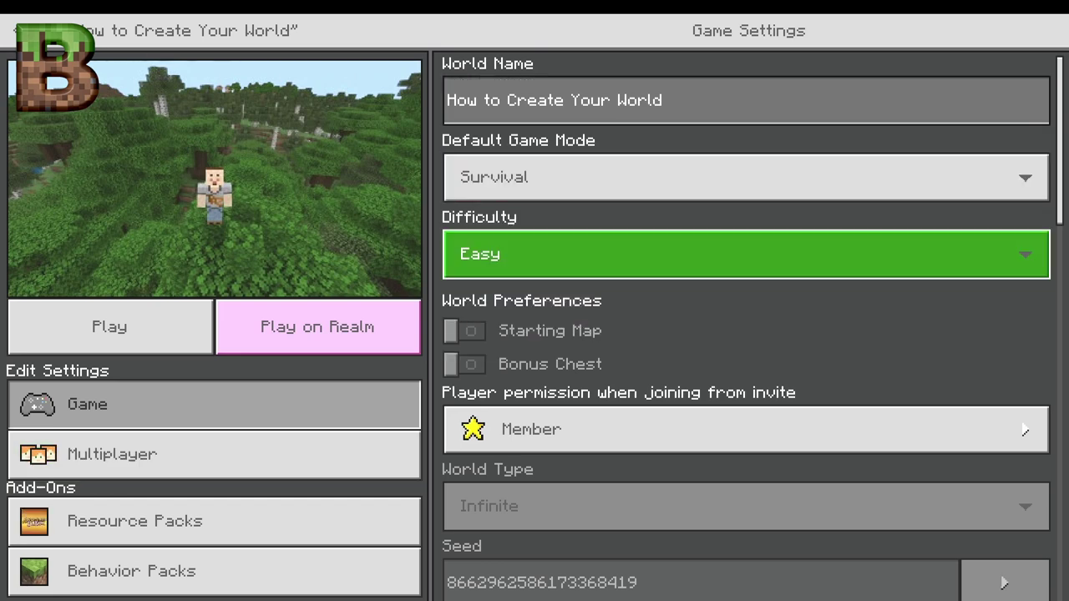
- Review the multiplayer and pack sections, leaving invite permission as Member
{"action": "key", "text": "Left"}
{"action": "key", "text": "Up"}
{"action": "key", "text": "Up"}
{"action": "key", "text": "Return"}
{"action": "key", "text": "Up"}
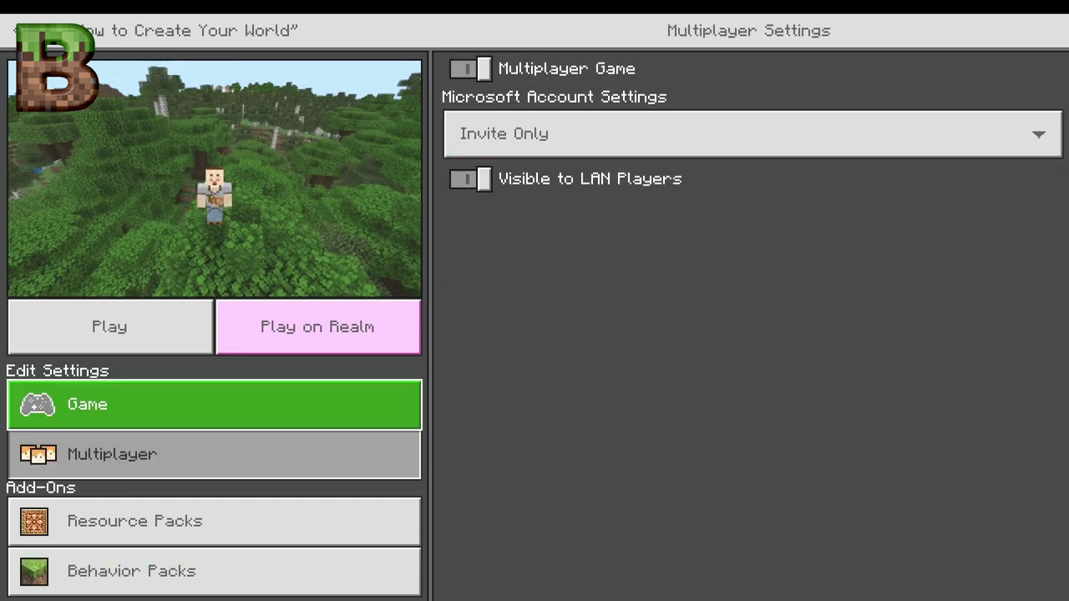
{"action": "key", "text": "Down"}
{"action": "key", "text": "Down"}
{"action": "key", "text": "Down"}
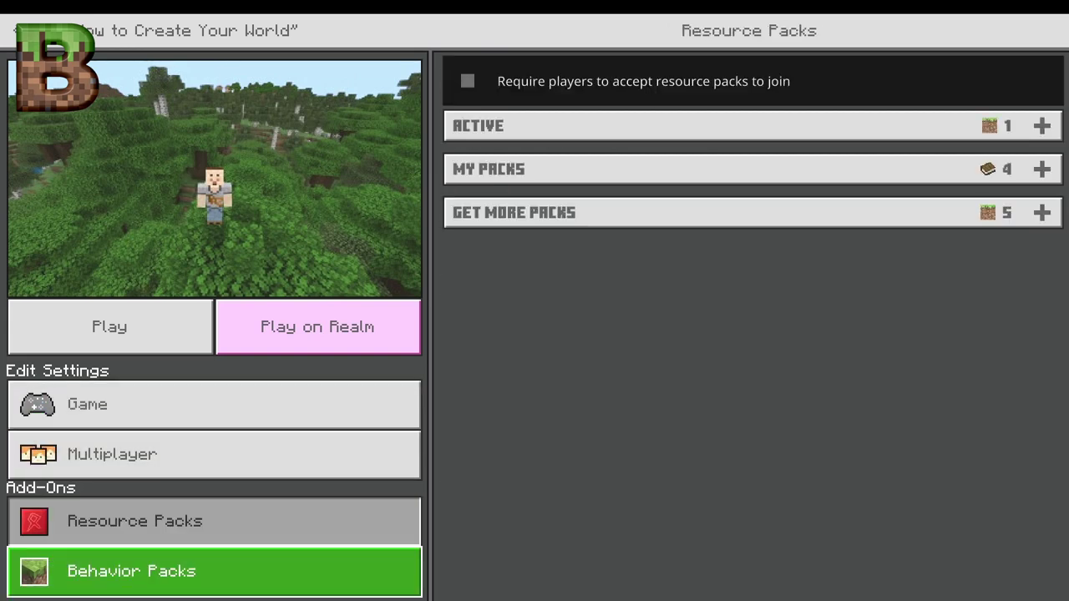
{"action": "key", "text": "Up"}
{"action": "key", "text": "Up"}
{"action": "key", "text": "Up"}
{"action": "key", "text": "Right"}
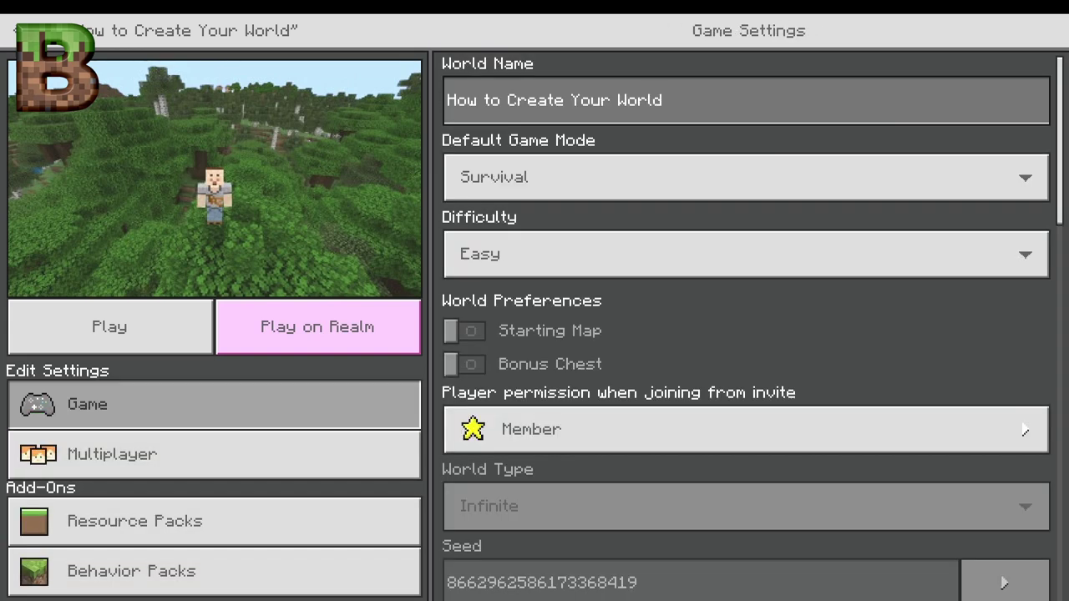
{"action": "key", "text": "Up"}
{"action": "key", "text": "Down"}
{"action": "key", "text": "Return"}
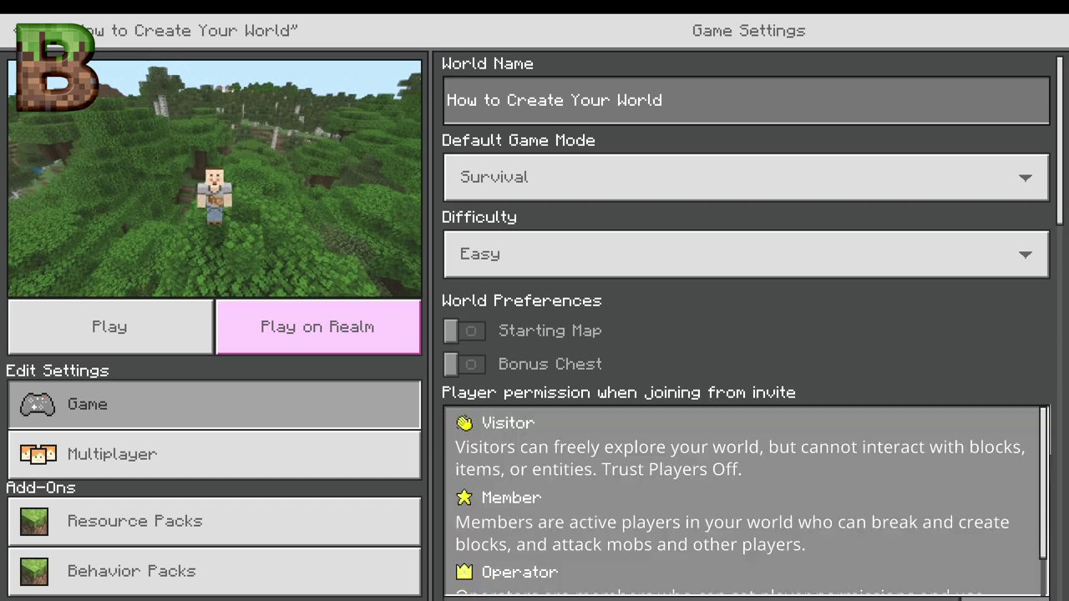
{"action": "key", "text": "Return"}
{"action": "key", "text": "Return"}
{"action": "key", "text": "Return"}
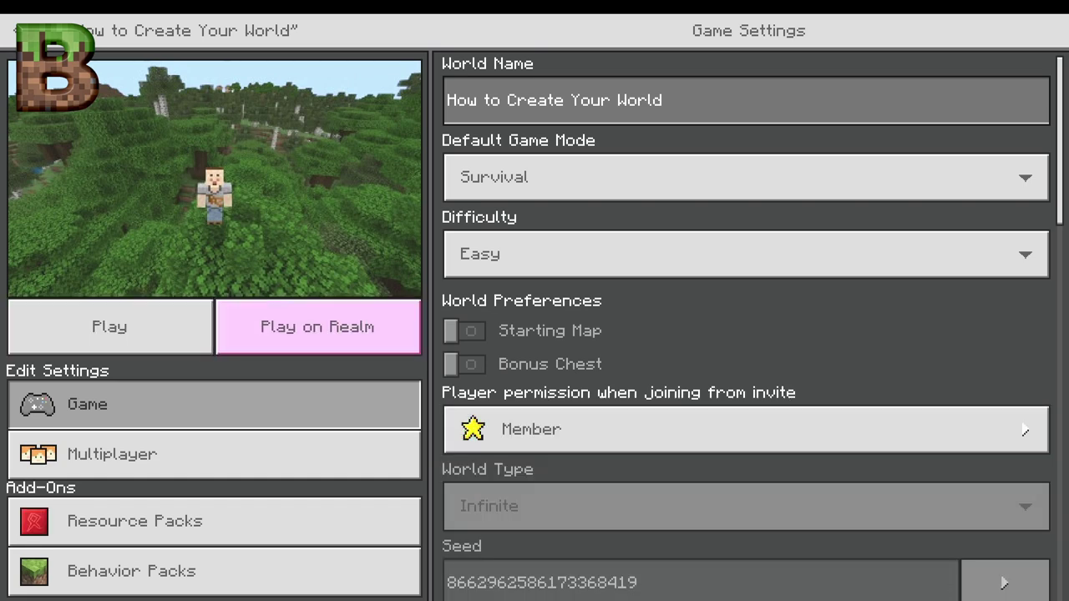
- Scroll down through the world options, experiments toggles and cheats settings
{"action": "scroll", "coordinate": [746, 325], "scroll_direction": "down", "scroll_amount": 3}
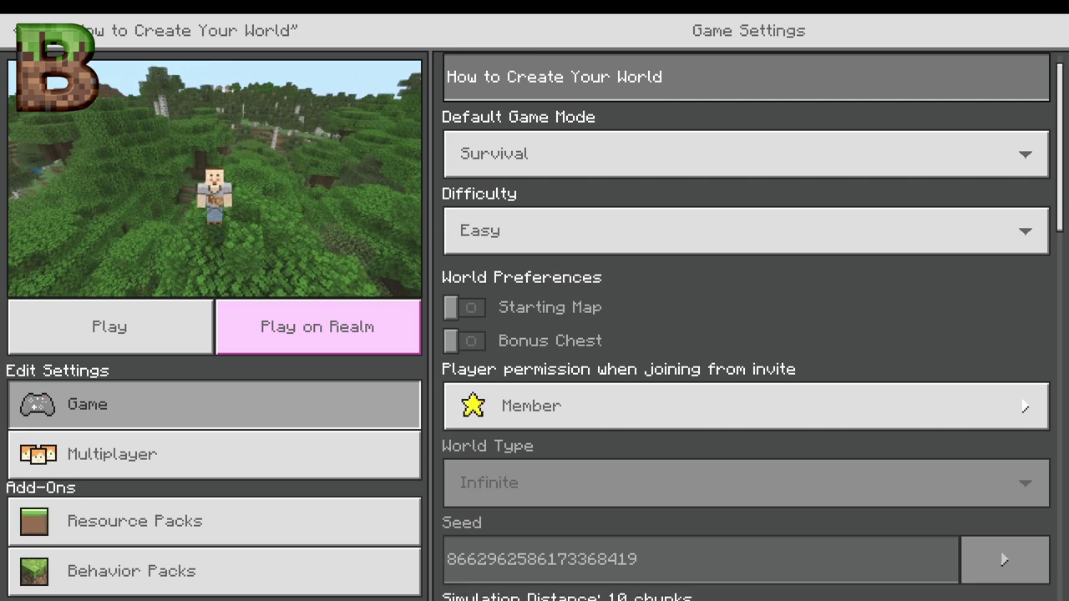
{"action": "key", "text": "Down"}
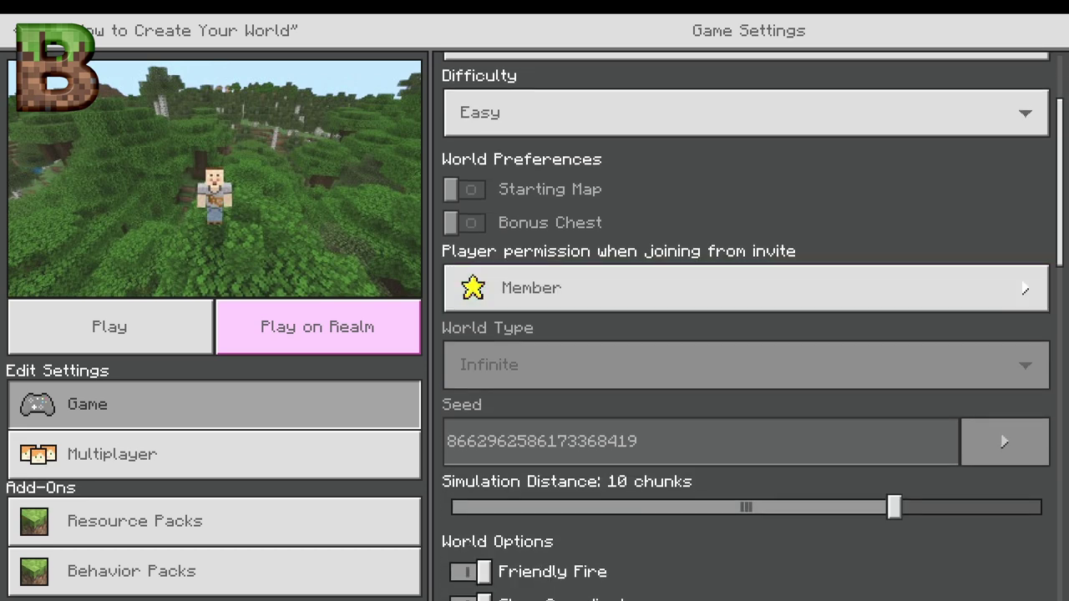
{"action": "key", "text": "Down"}
{"action": "key", "text": "Down"}
{"action": "key", "text": "Down"}
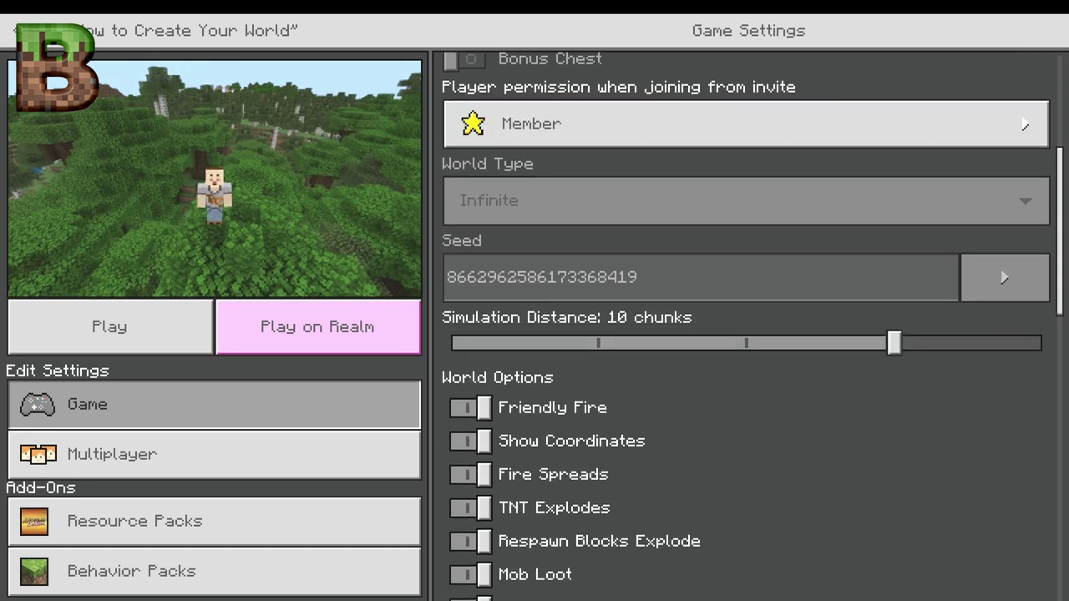
{"action": "key", "text": "Down"}
{"action": "key", "text": "Down"}
{"action": "key", "text": "Down"}
{"action": "key", "text": "Down"}
{"action": "key", "text": "Down"}
{"action": "key", "text": "Down"}
{"action": "key", "text": "Down"}
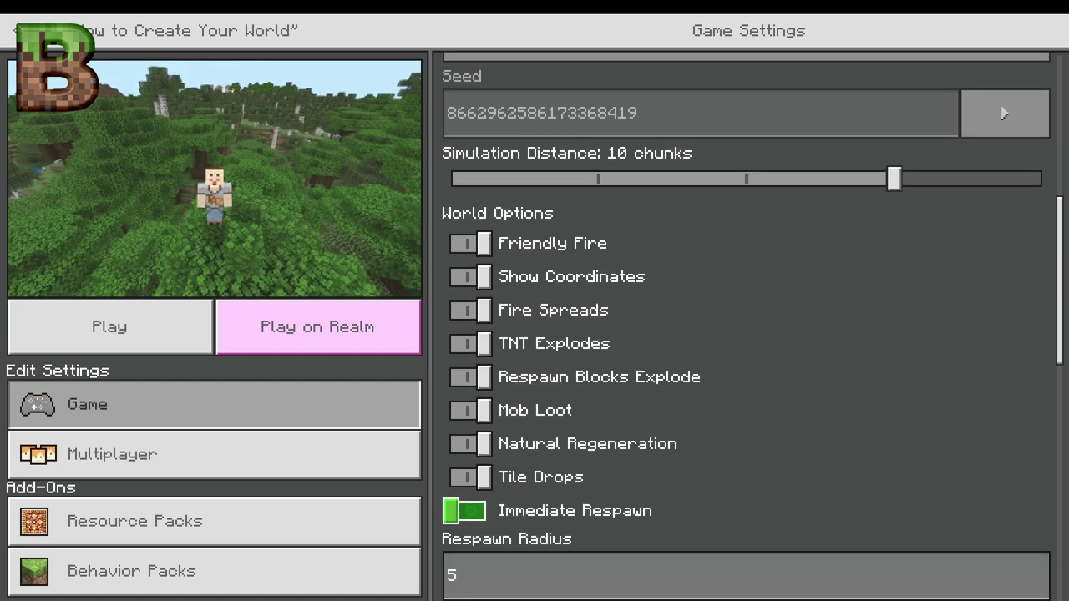
{"action": "key", "text": "Up"}
{"action": "key", "text": "Up"}
{"action": "scroll", "coordinate": [746, 325], "scroll_direction": "down", "scroll_amount": 3}
{"action": "key", "text": "Down"}
{"action": "key", "text": "Down"}
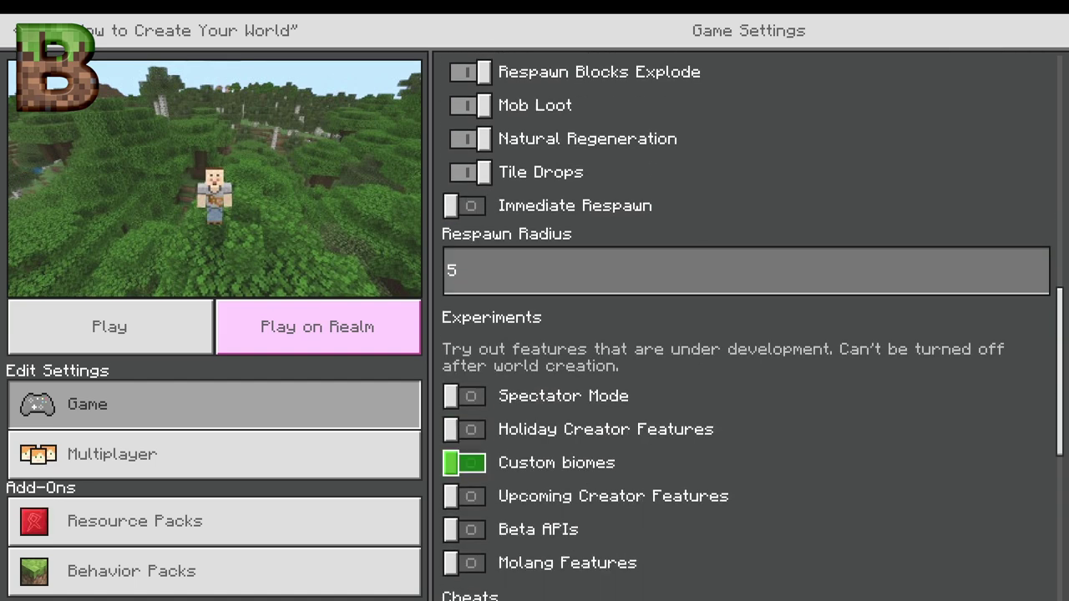
{"action": "key", "text": "Down"}
{"action": "key", "text": "Down"}
{"action": "key", "text": "Down"}
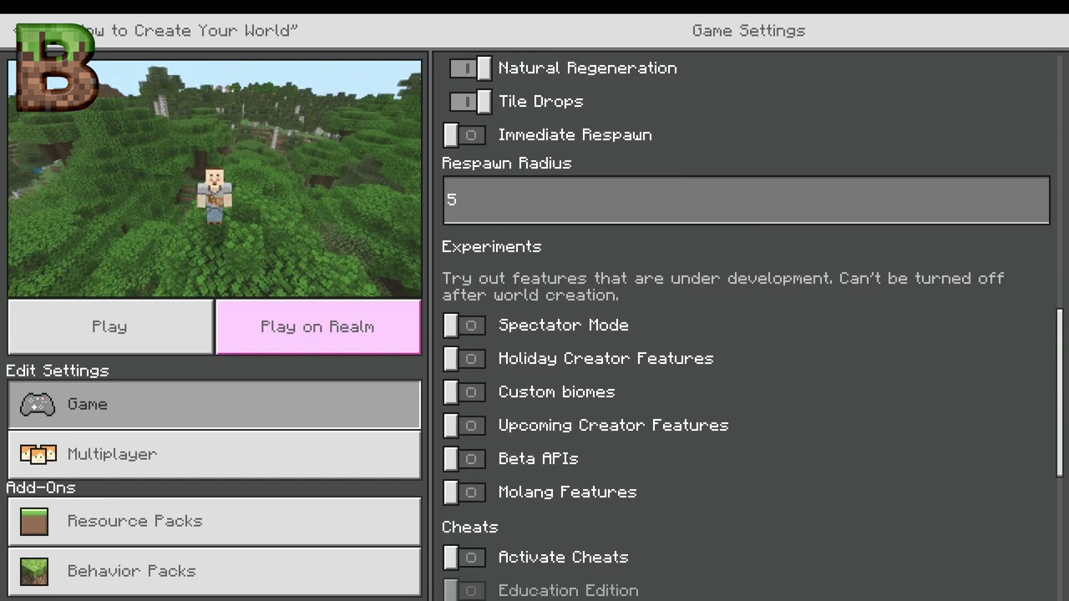
{"action": "key", "text": "Down"}
{"action": "key", "text": "Down"}
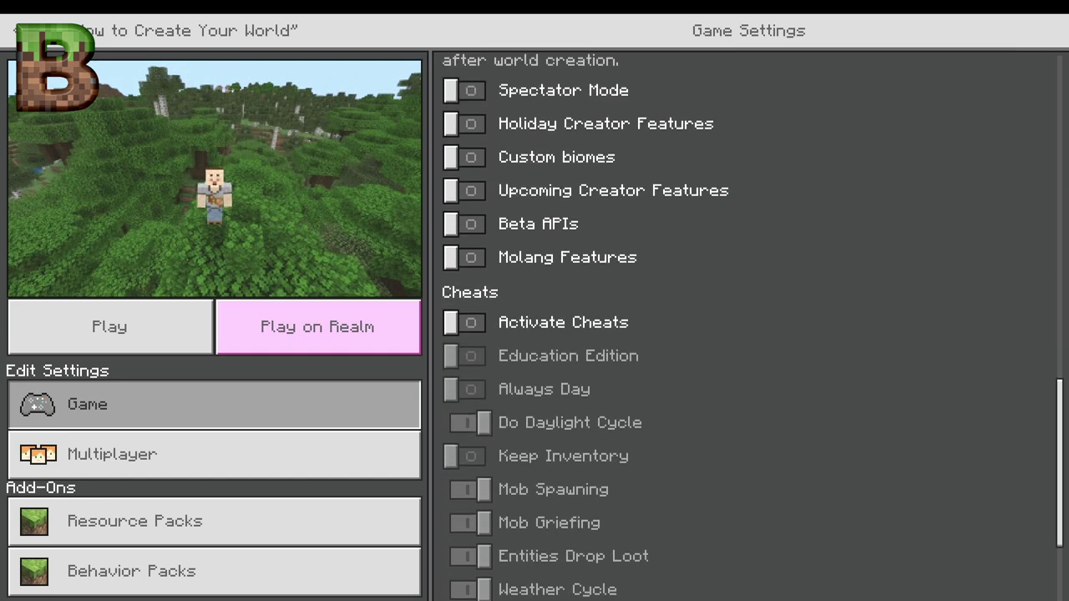
- Move past the Export and Copy World options to select Delete World
{"action": "scroll", "coordinate": [746, 334], "scroll_direction": "down", "scroll_amount": 5}
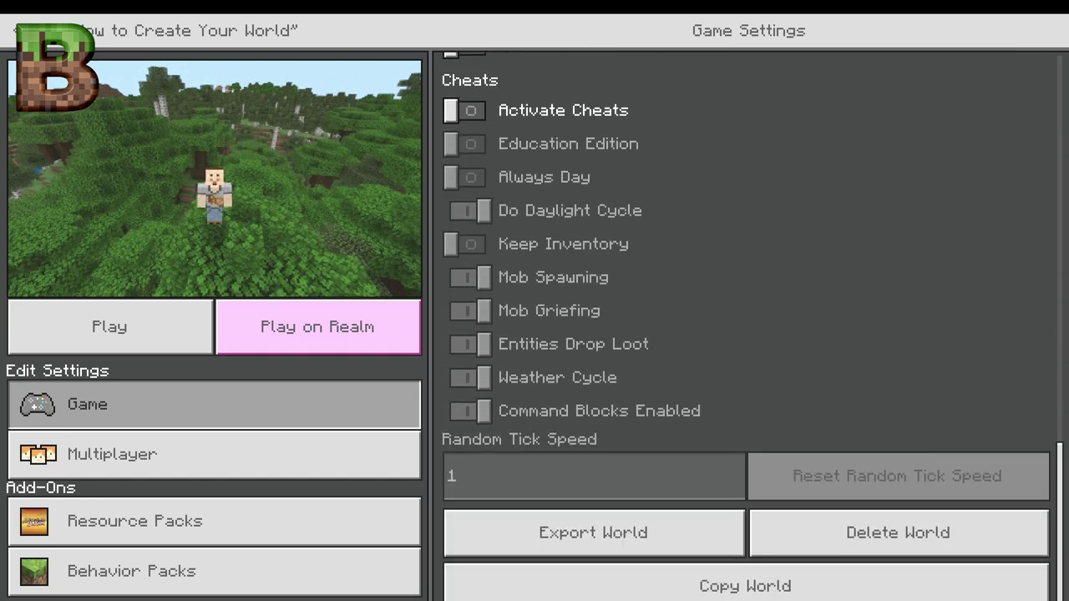
{"action": "key", "text": "Down"}
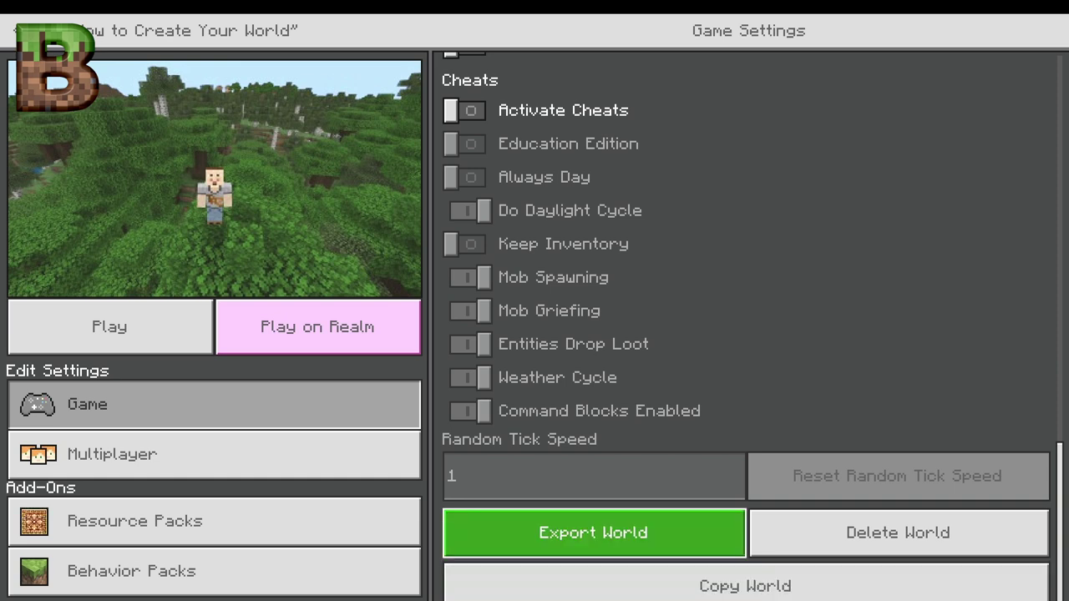
{"action": "key", "text": "Down"}
{"action": "scroll", "coordinate": [746, 334], "scroll_direction": "up", "scroll_amount": 11}
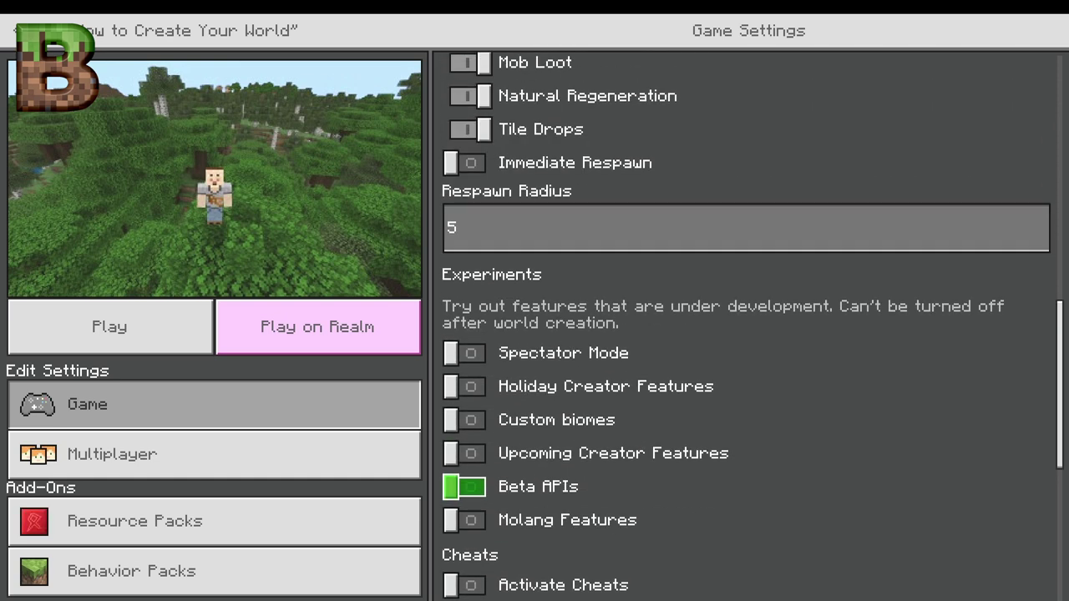
{"action": "scroll", "coordinate": [746, 334], "scroll_direction": "up", "scroll_amount": 15}
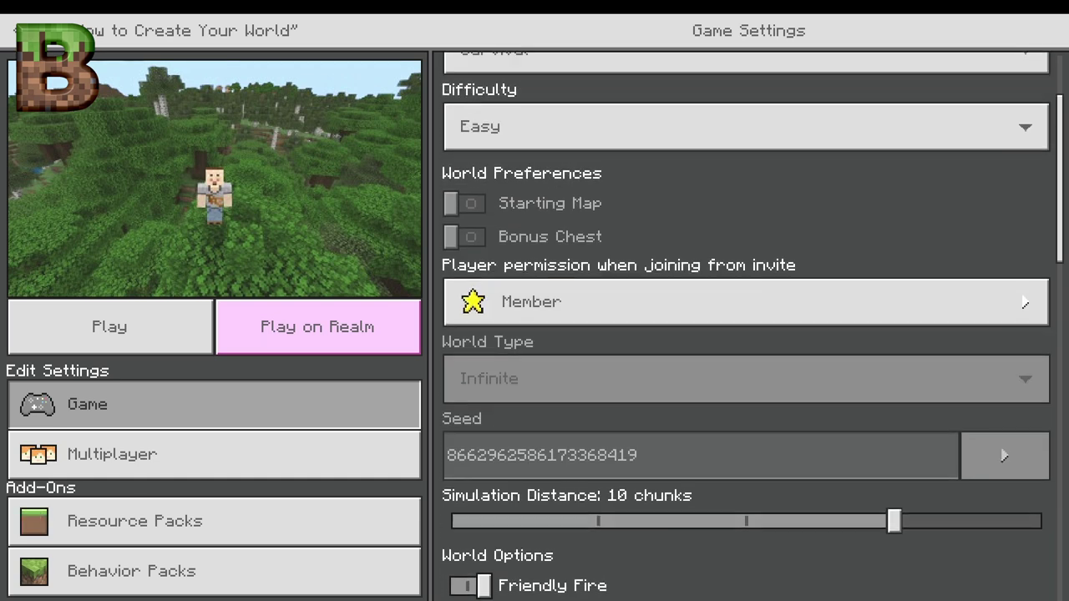
{"action": "scroll", "coordinate": [746, 334], "scroll_direction": "up", "scroll_amount": 1}
{"action": "scroll", "coordinate": [745, 334], "scroll_direction": "down", "scroll_amount": 2}
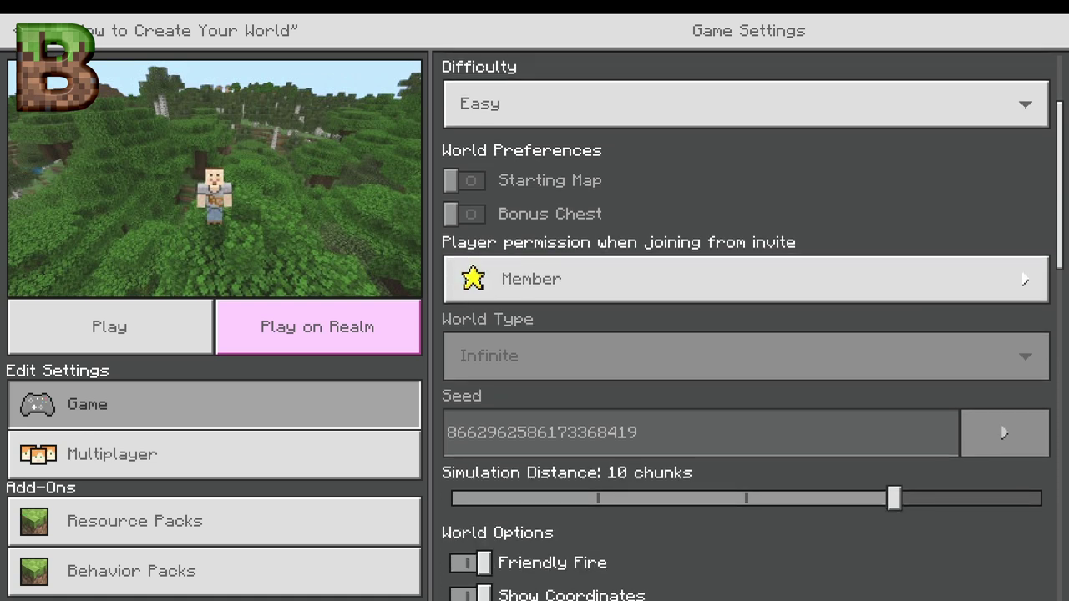
{"action": "scroll", "coordinate": [745, 334], "scroll_direction": "down", "scroll_amount": 2}
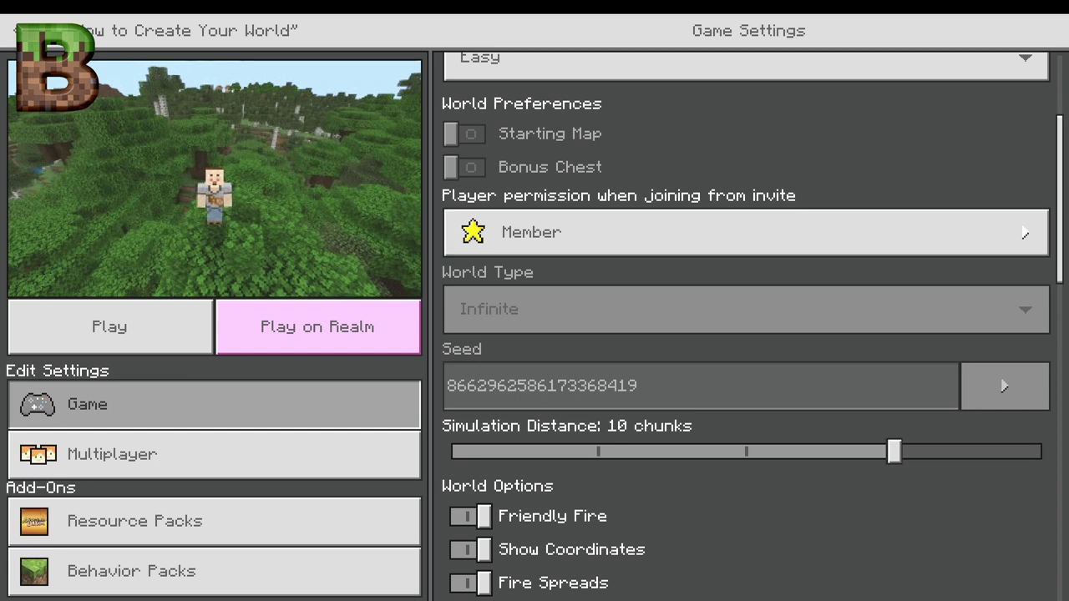
{"action": "key", "text": "Down"}
{"action": "key", "text": "Down"}
{"action": "key", "text": "Down"}
{"action": "key", "text": "Down"}
{"action": "key", "text": "Down"}
{"action": "key", "text": "Down"}
{"action": "key", "text": "Down"}
{"action": "key", "text": "Down"}
{"action": "key", "text": "Down"}
{"action": "key", "text": "Down"}
{"action": "key", "text": "Down"}
{"action": "key", "text": "Down"}
{"action": "key", "text": "Down"}
{"action": "key", "text": "Down"}
{"action": "key", "text": "Down"}
{"action": "key", "text": "Down"}
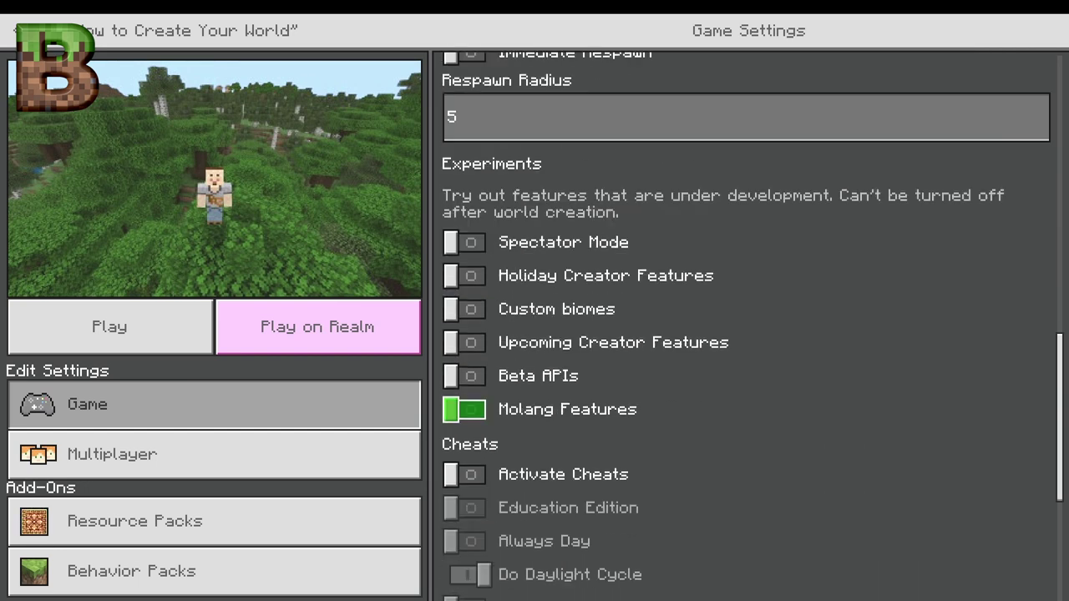
{"action": "key", "text": "Down"}
{"action": "key", "text": "Down"}
{"action": "key", "text": "Down"}
{"action": "key", "text": "Down"}
{"action": "key", "text": "Down"}
{"action": "key", "text": "Down"}
{"action": "key", "text": "Down"}
{"action": "key", "text": "Down"}
{"action": "key", "text": "Down"}
{"action": "key", "text": "Down"}
{"action": "key", "text": "Down"}
{"action": "key", "text": "Down"}
{"action": "key", "text": "Up"}
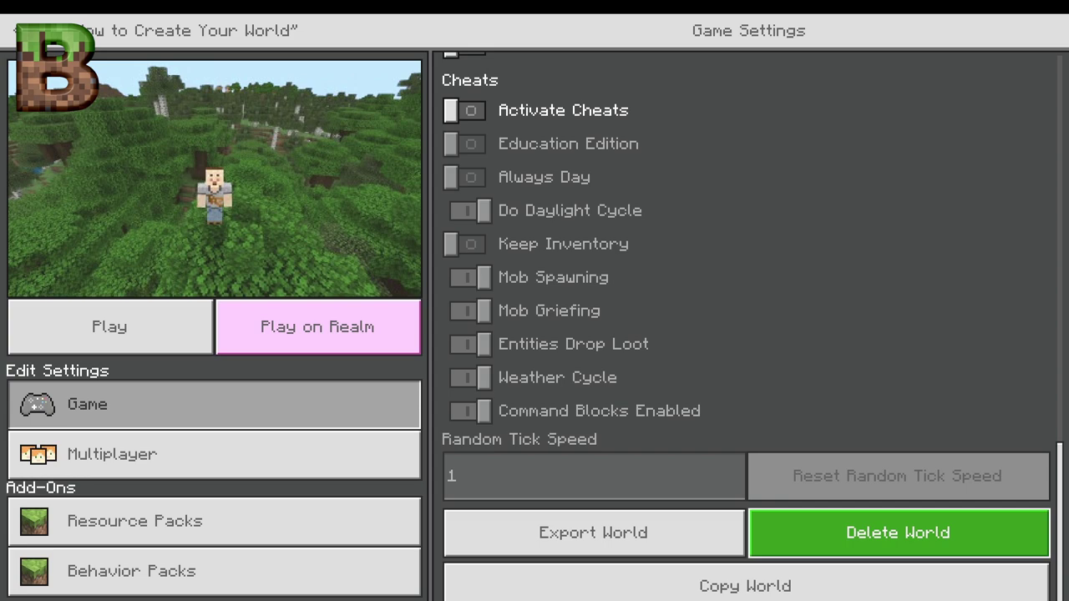
- Permanently delete 'How to Create Your World', confirming in the deletion dialog
{"action": "key", "text": "Return"}
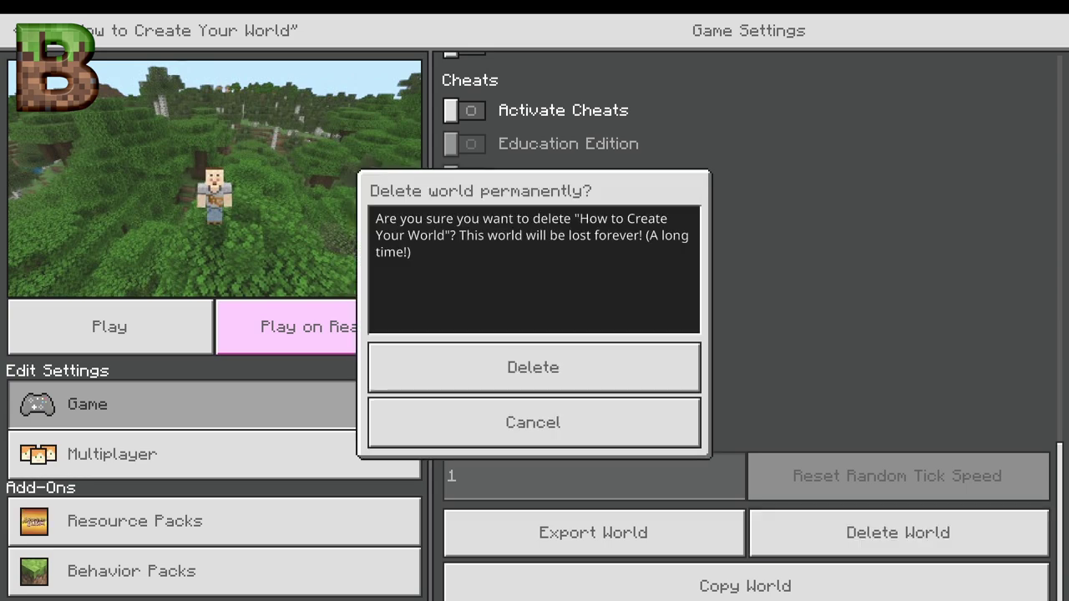
{"action": "key", "text": "Up"}
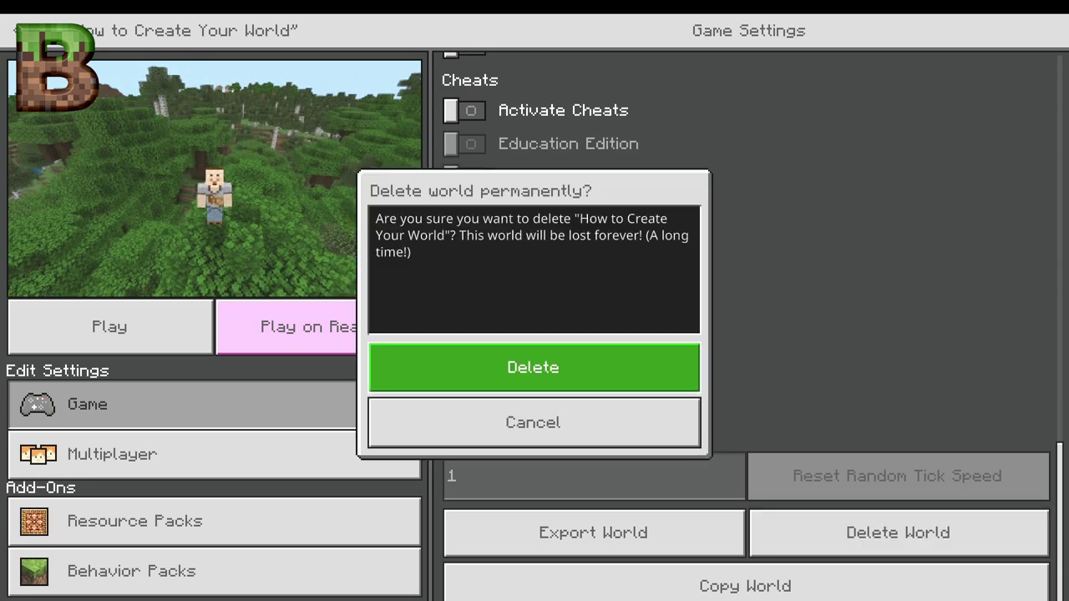
{"action": "key", "text": "Return"}
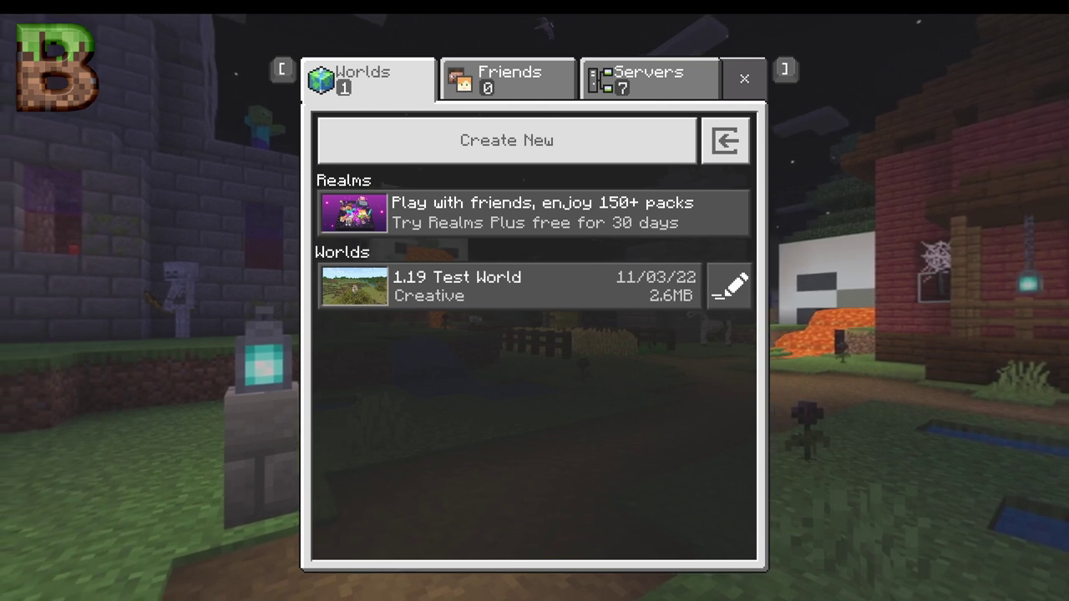
{"action": "key", "text": "Up"}
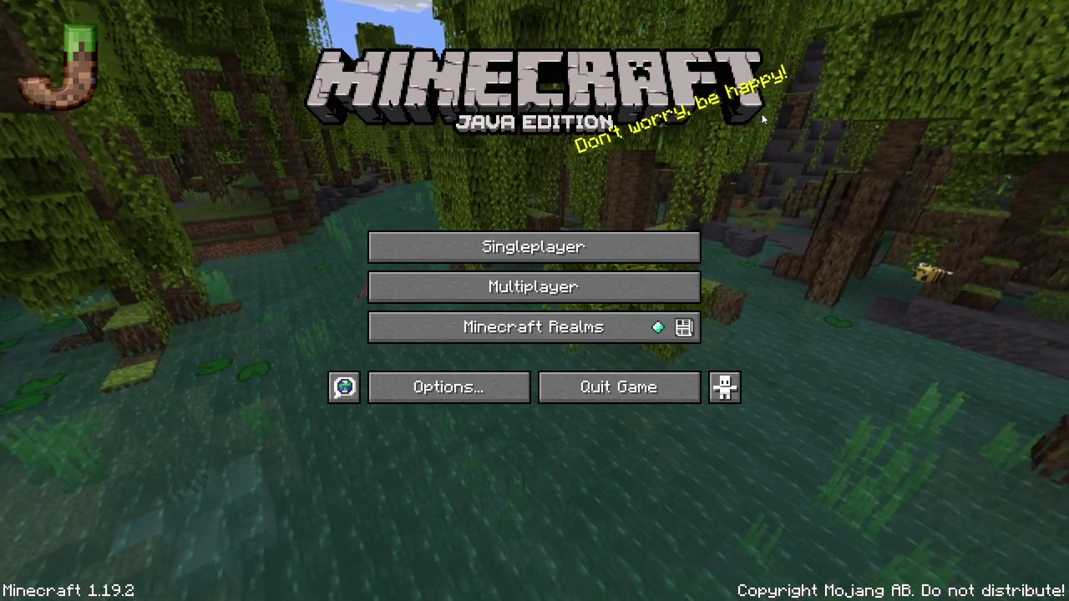
- Look over Options, Accessibility and Language settings without changes, keeping English (US)
{"action": "left_click", "coordinate": [433, 391]}
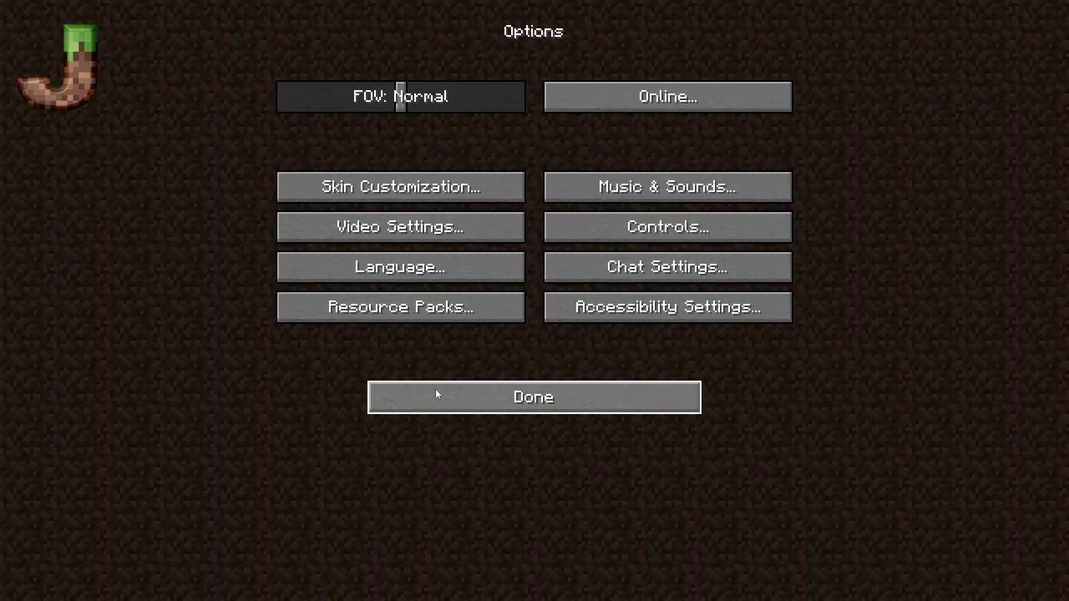
{"action": "left_click", "coordinate": [539, 401]}
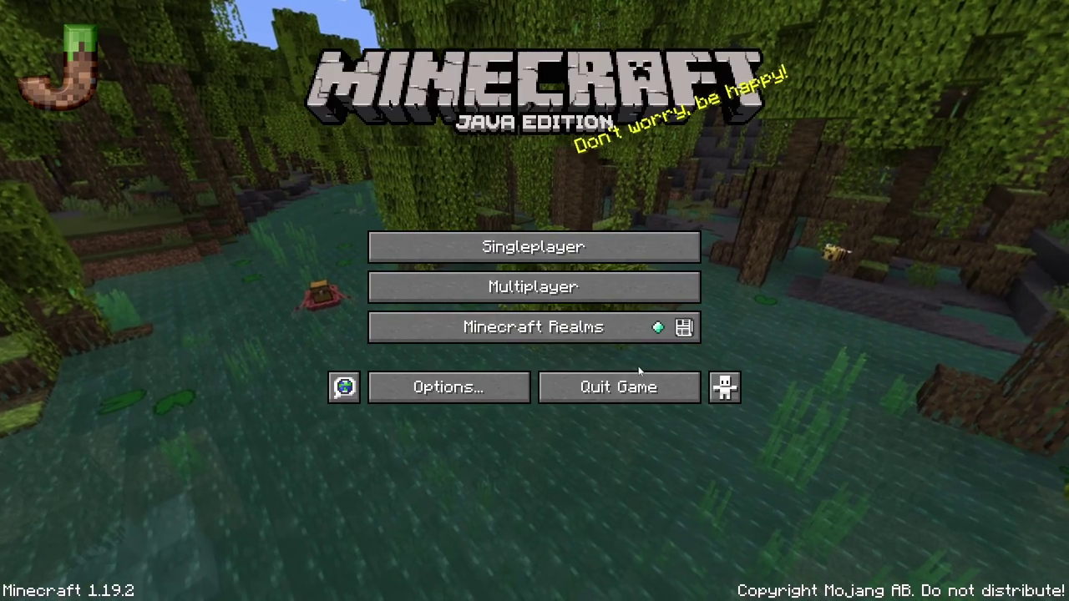
{"action": "left_click", "coordinate": [725, 389]}
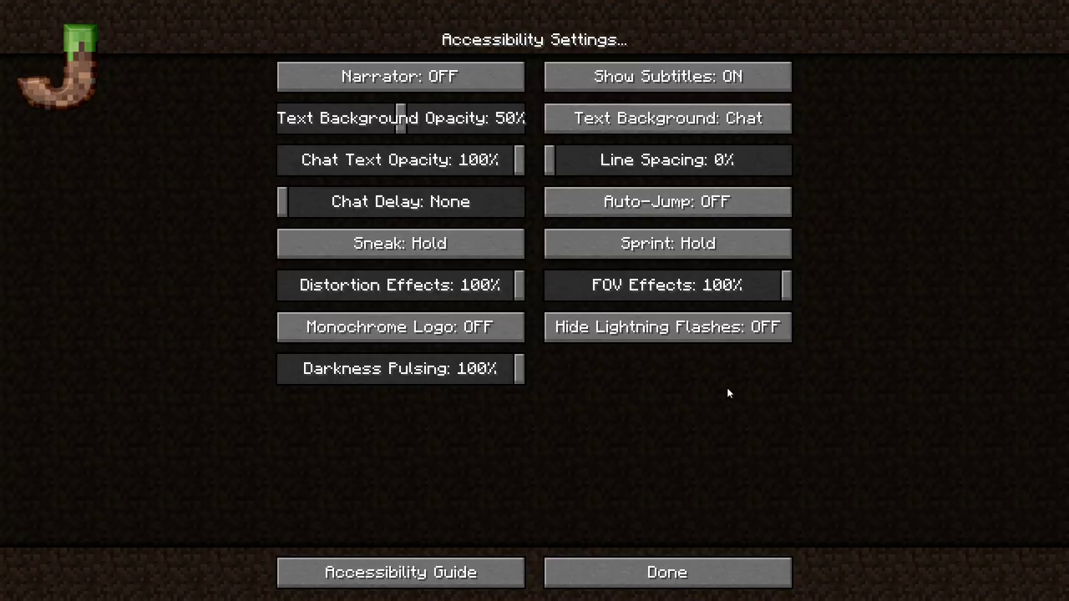
{"action": "left_click", "coordinate": [635, 582]}
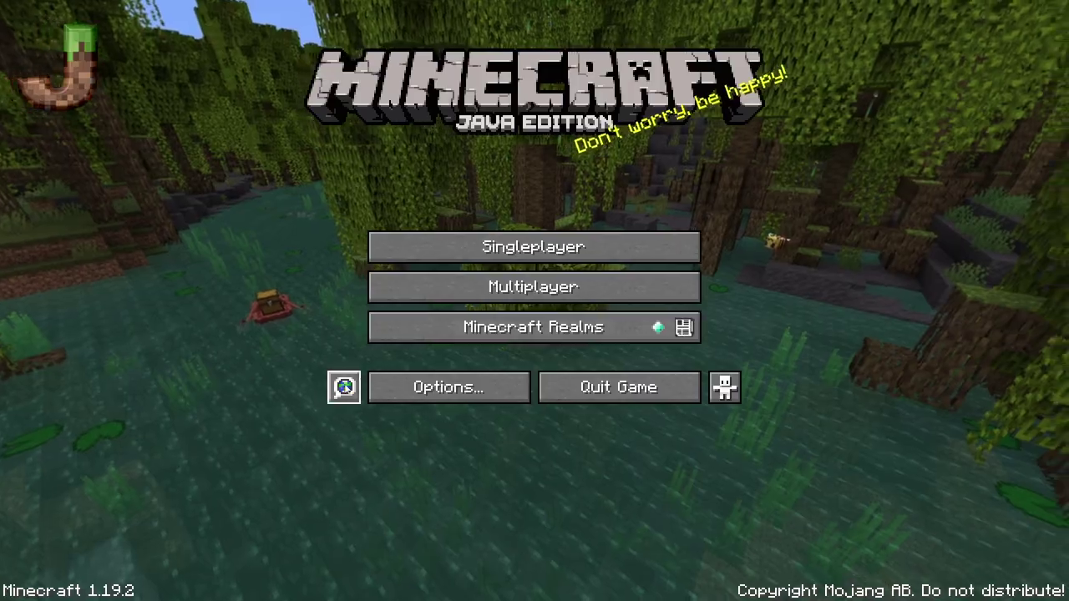
{"action": "left_click", "coordinate": [343, 388]}
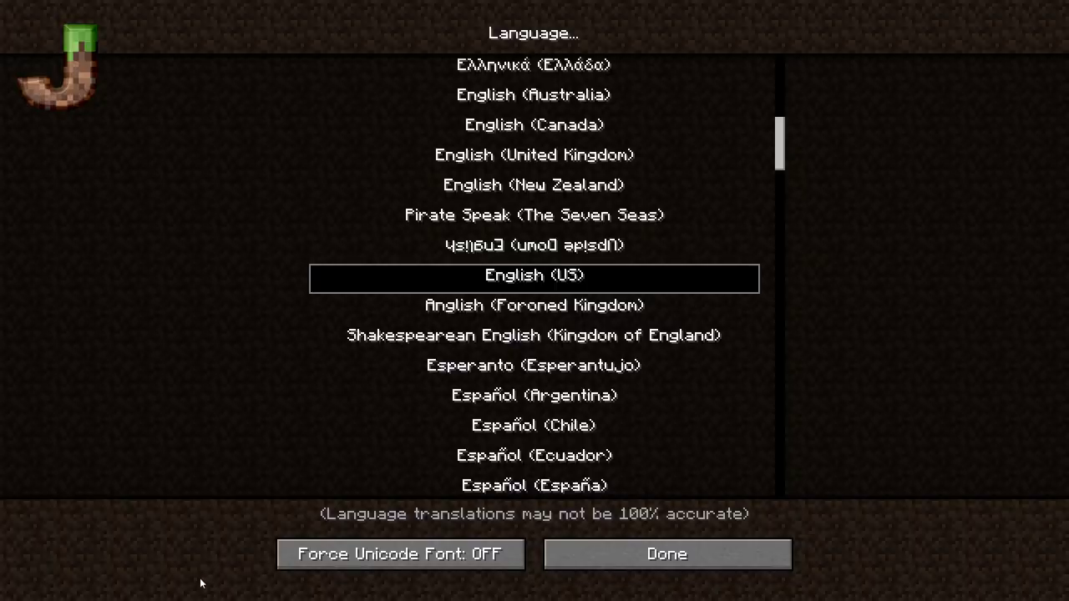
{"action": "left_click", "coordinate": [709, 567]}
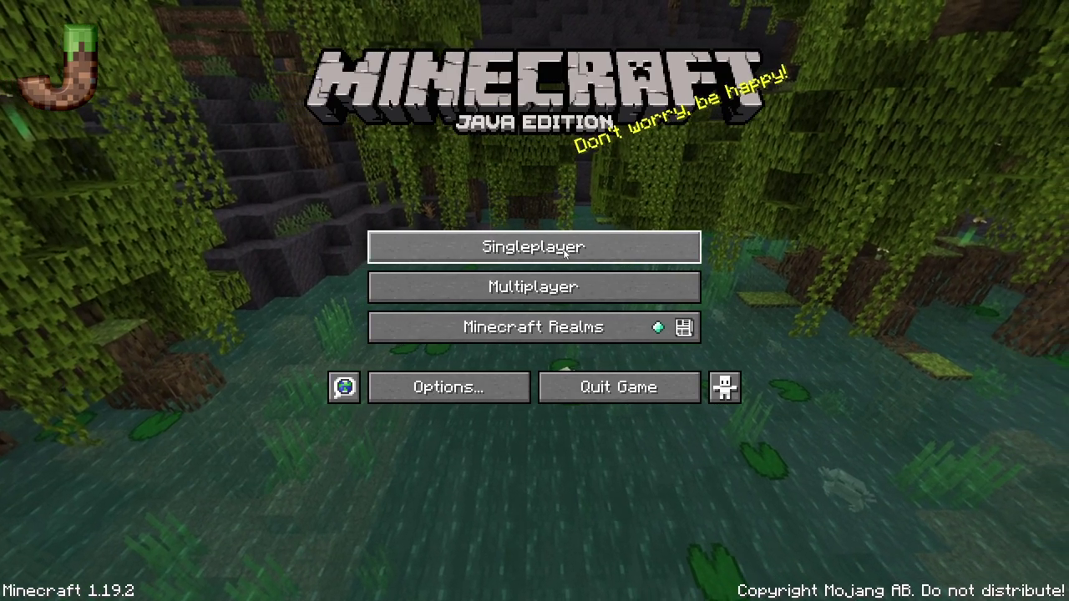
- Open Singleplayer to show the Select World list
{"action": "left_click", "coordinate": [565, 252]}
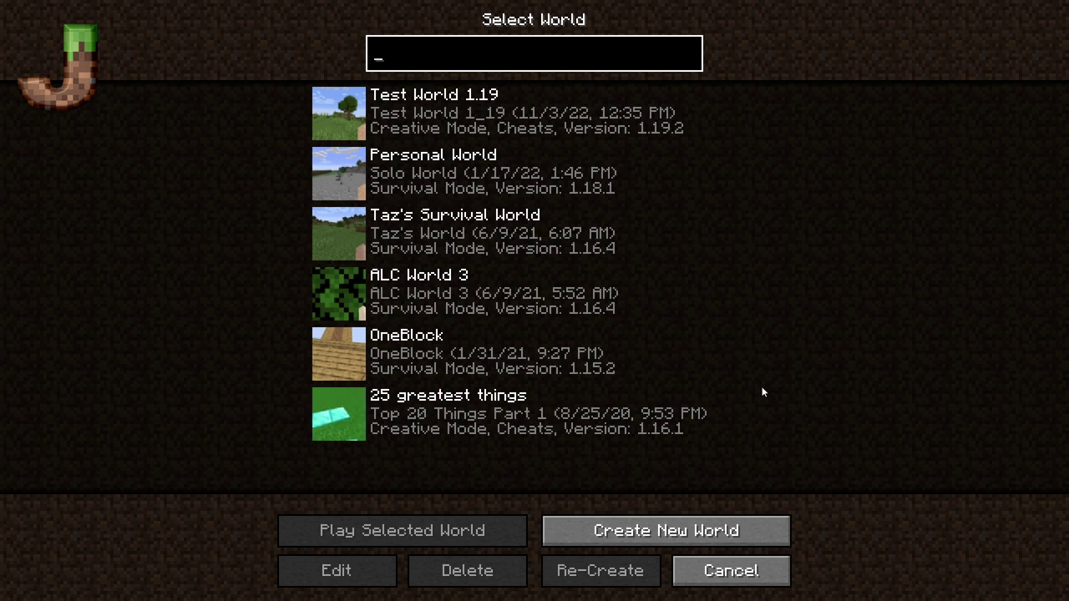
- Start a new world and name it 'How To Make Your World'
{"action": "left_click", "coordinate": [654, 535]}
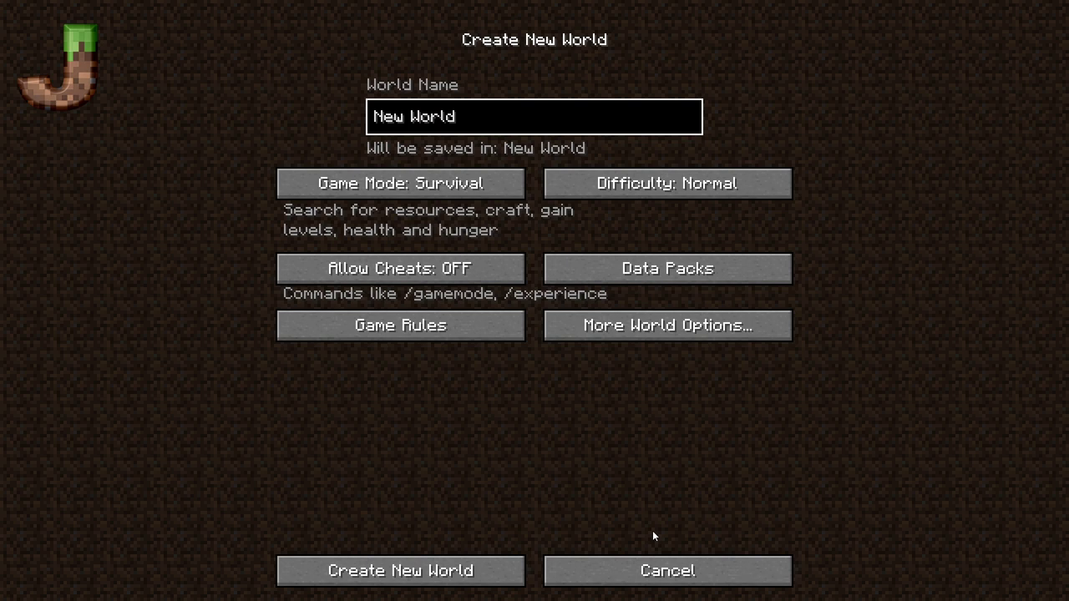
{"action": "key", "text": "BackSpace"}
{"action": "key", "text": "BackSpace"}
{"action": "key", "text": "BackSpace"}
{"action": "key", "text": "BackSpace"}
{"action": "key", "text": "BackSpace"}
{"action": "key", "text": "BackSpace"}
{"action": "key", "text": "BackSpace"}
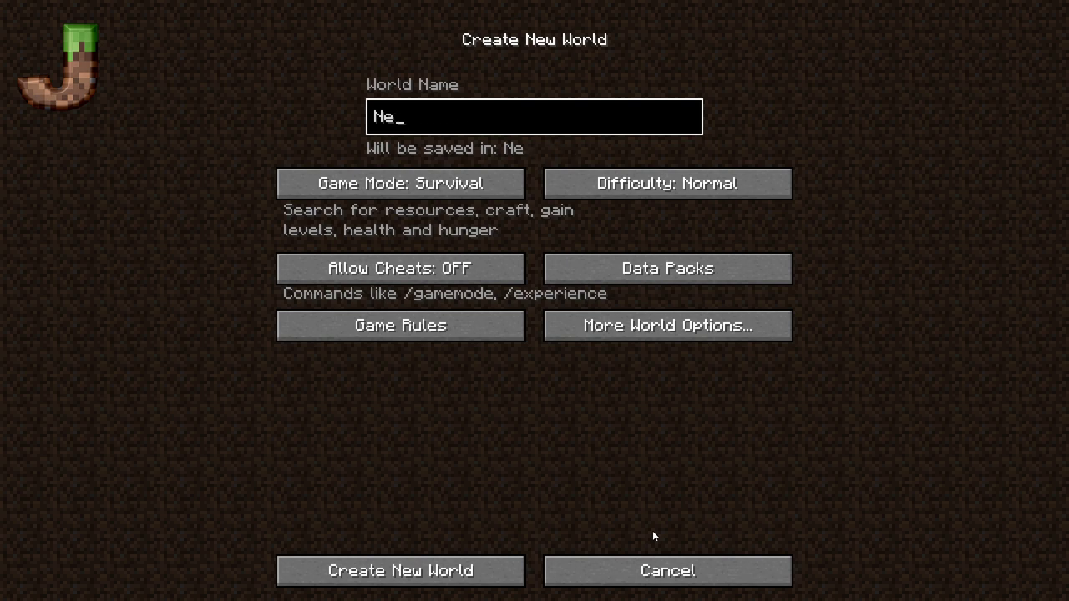
{"action": "key", "text": "BackSpace"}
{"action": "key", "text": "BackSpace"}
{"action": "type", "text": "How To Make Your World"}
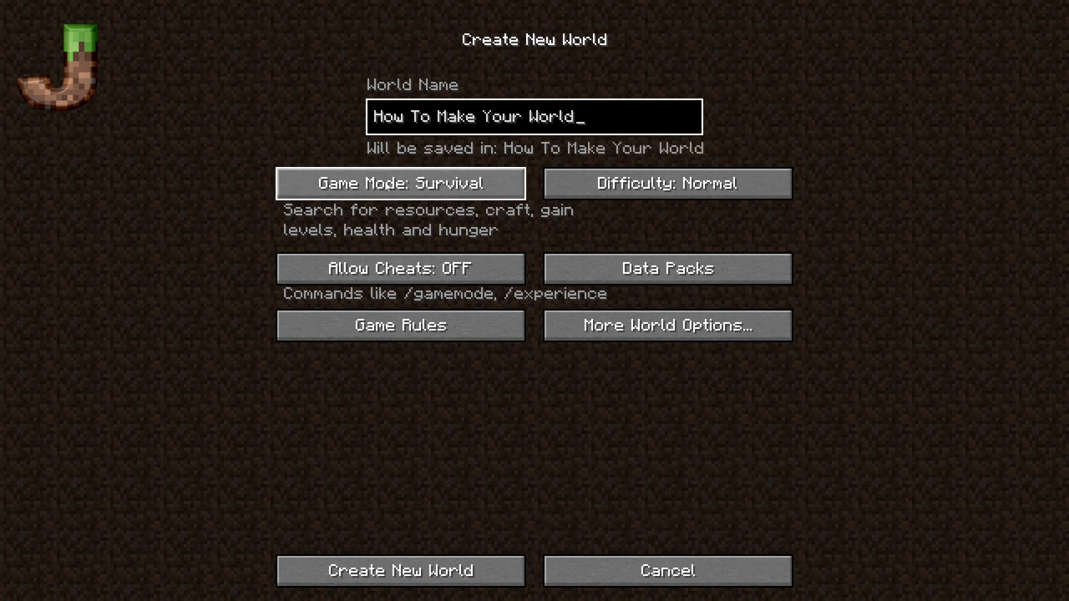
- Cycle through the game modes and settle on Survival
{"action": "left_click", "coordinate": [401, 182]}
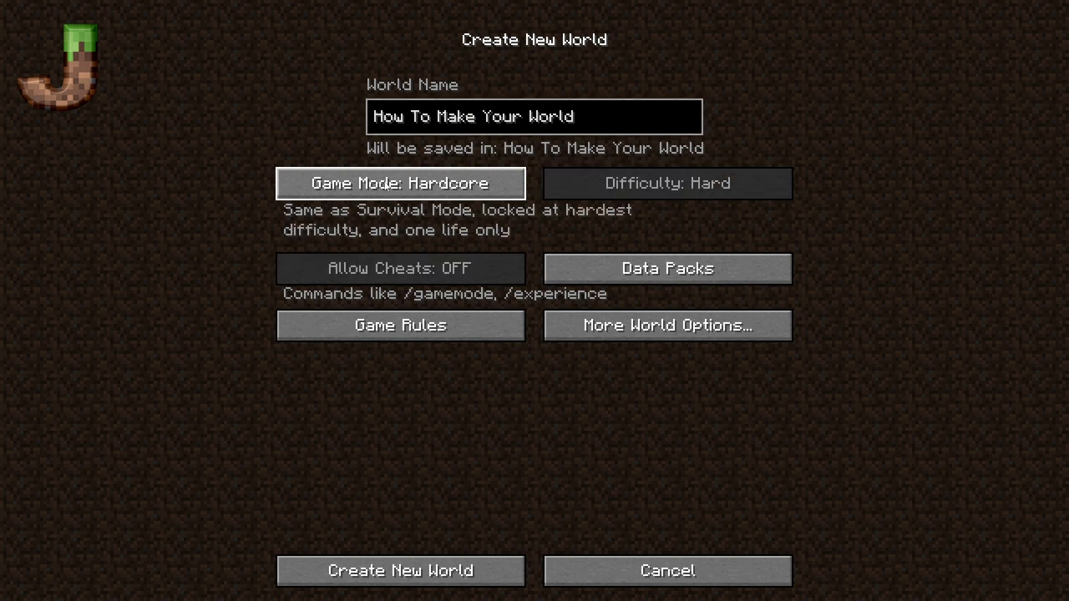
{"action": "left_click", "coordinate": [401, 183]}
{"action": "left_click", "coordinate": [433, 195]}
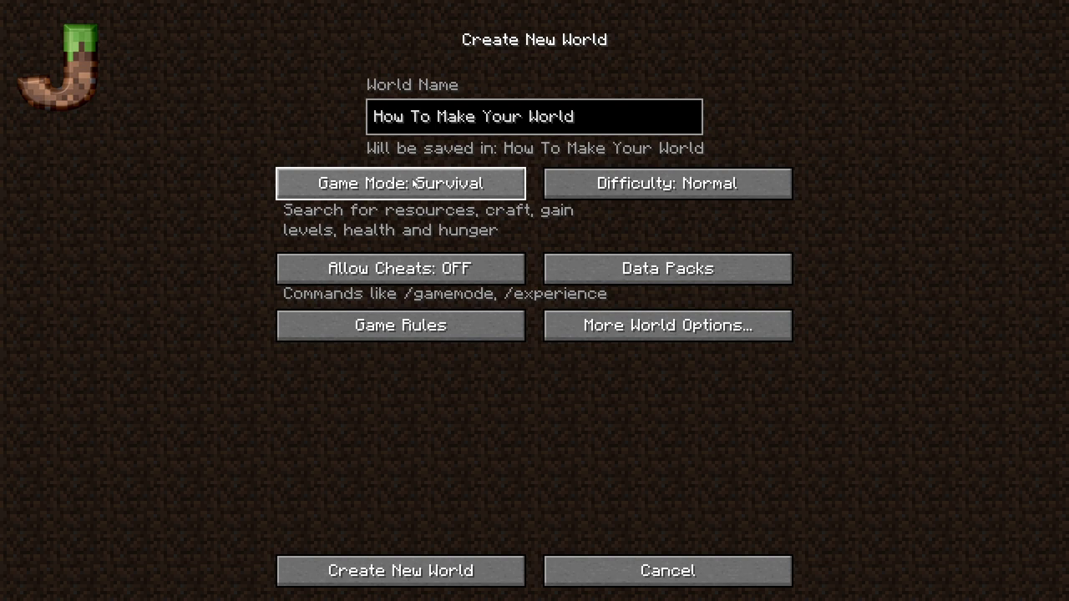
{"action": "left_click", "coordinate": [414, 183]}
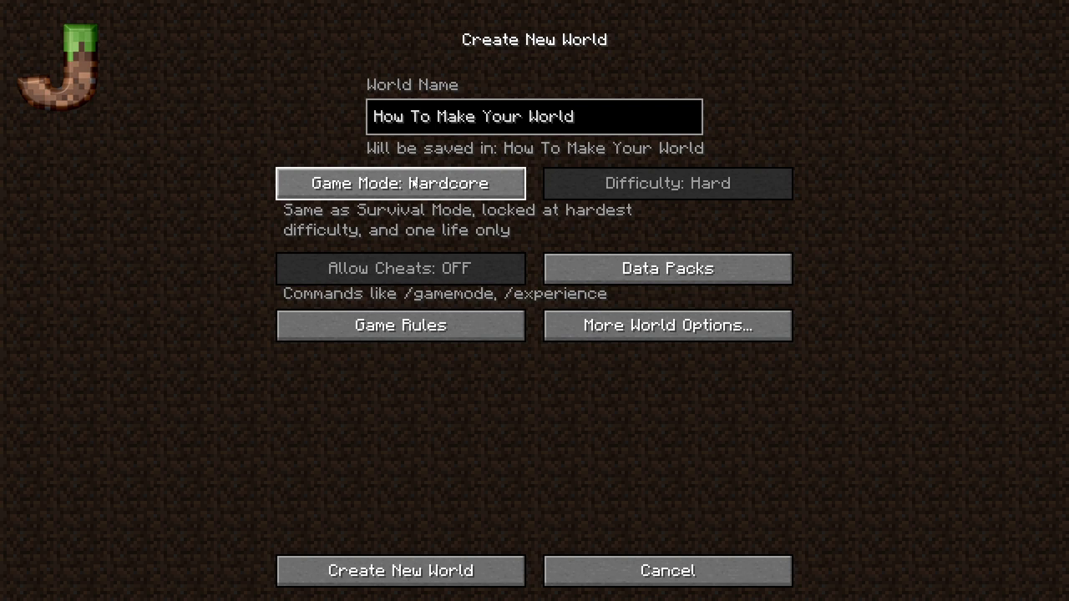
{"action": "left_click", "coordinate": [401, 183]}
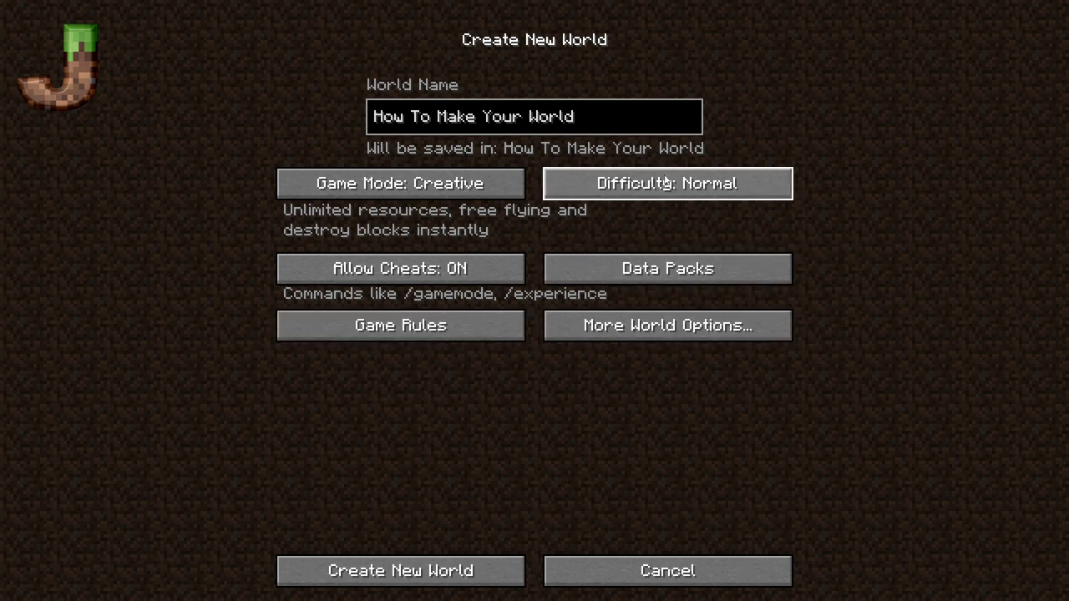
{"action": "left_click", "coordinate": [445, 193]}
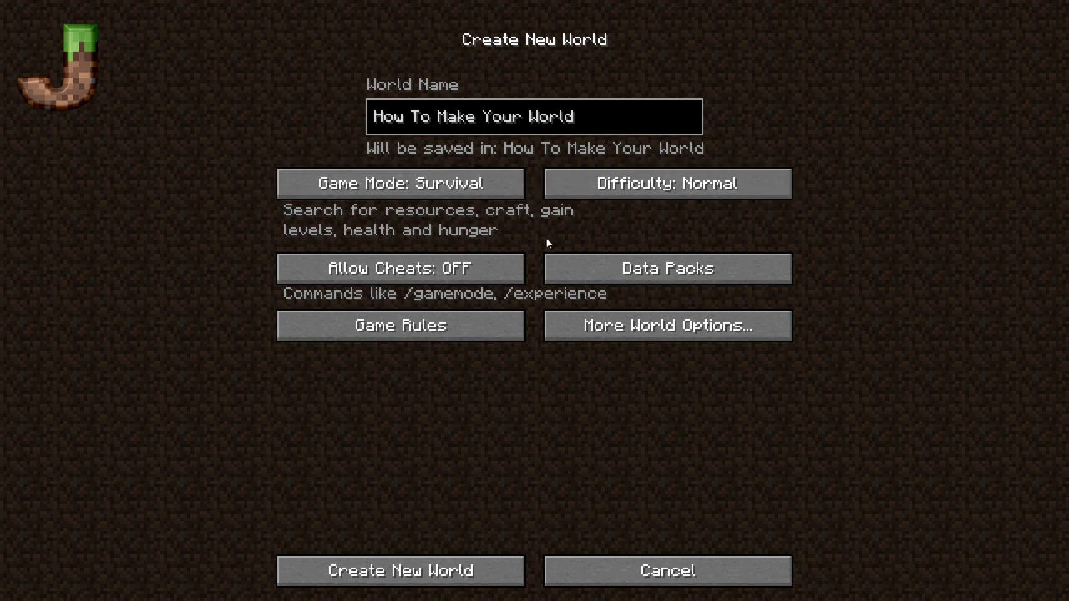
- Set difficulty to Hard and leave Allow Cheats off
{"action": "left_click", "coordinate": [659, 194]}
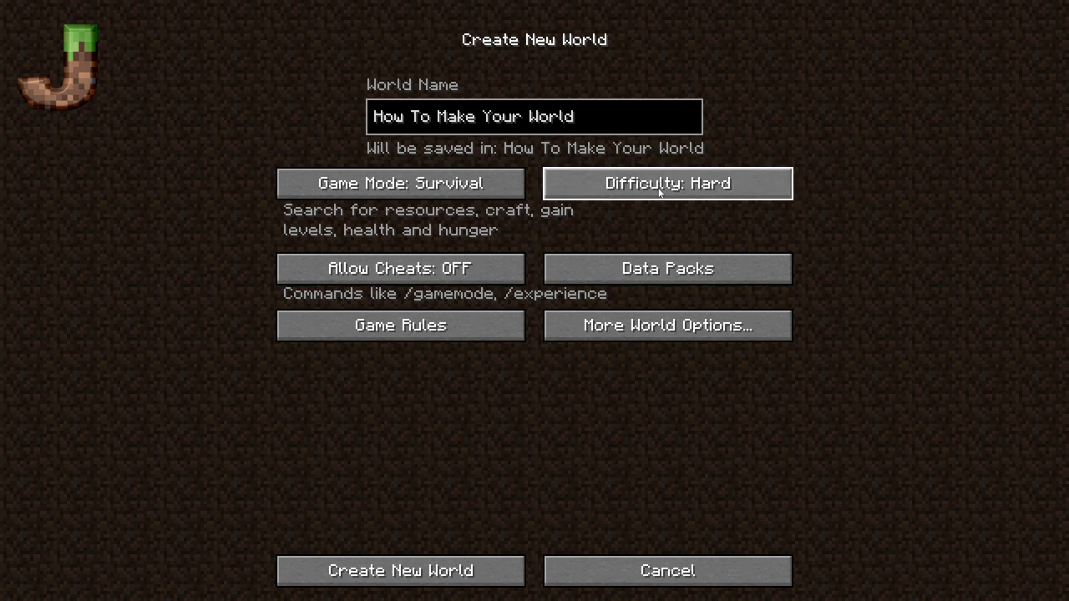
{"action": "left_click", "coordinate": [658, 192]}
{"action": "left_click", "coordinate": [658, 193]}
{"action": "left_click", "coordinate": [656, 193]}
{"action": "left_click", "coordinate": [656, 193]}
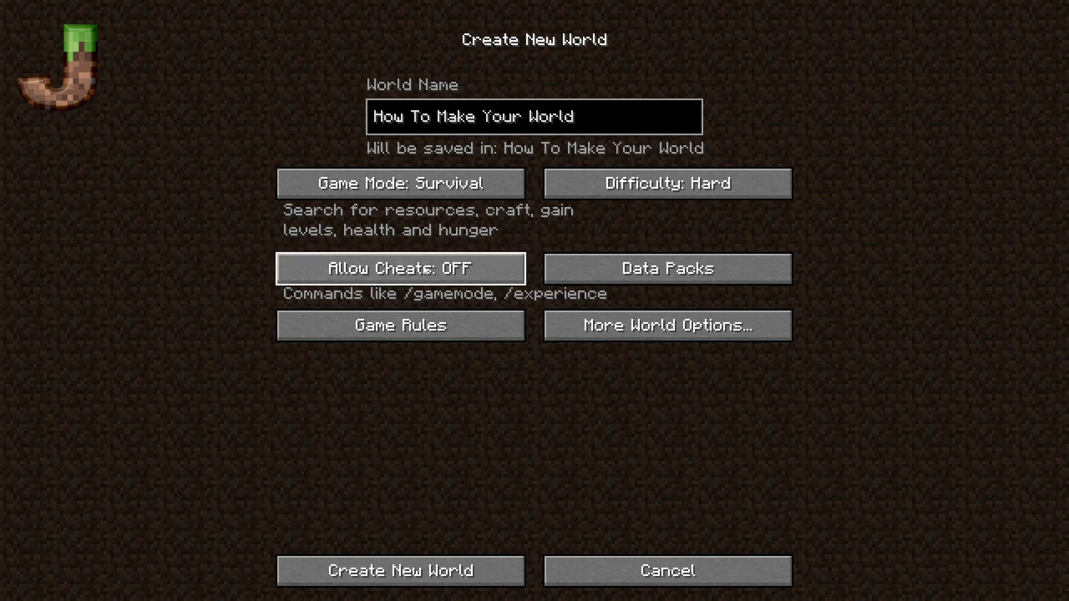
{"action": "left_click", "coordinate": [427, 268]}
{"action": "left_click", "coordinate": [427, 269]}
- Check Data Packs with only Default, then open the Edit Game Rules screen
{"action": "left_click", "coordinate": [747, 260]}
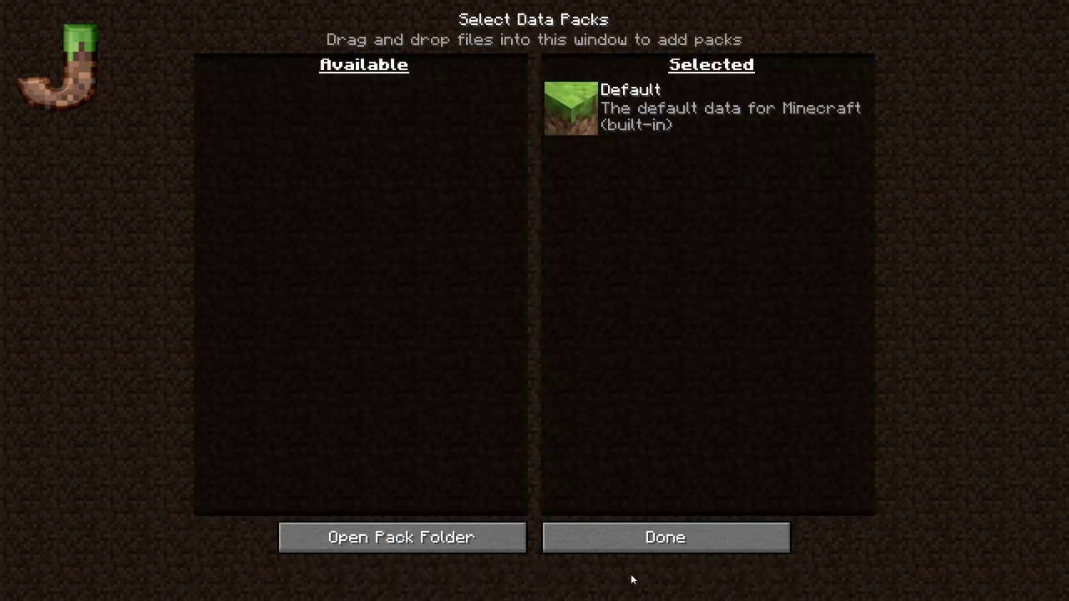
{"action": "left_click", "coordinate": [733, 540]}
{"action": "left_click", "coordinate": [399, 327]}
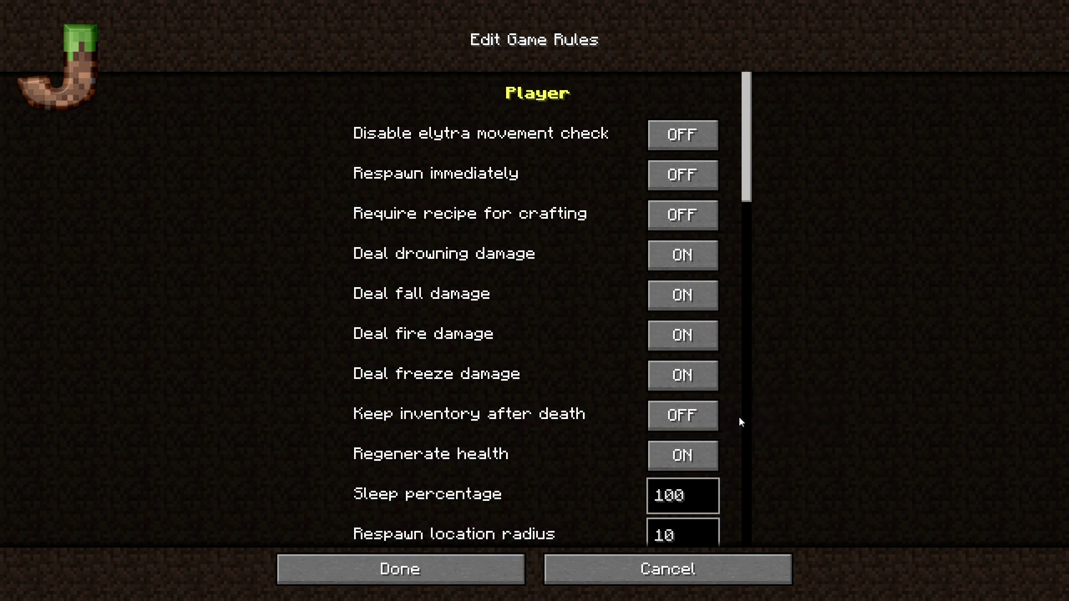
{"action": "scroll", "coordinate": [727, 409], "scroll_direction": "down", "scroll_amount": 1}
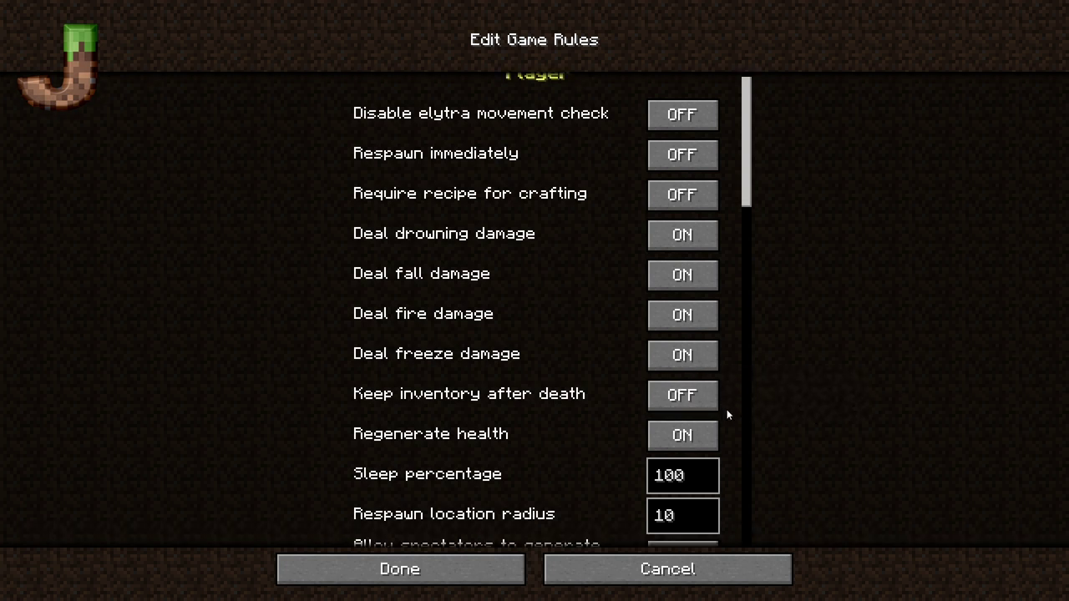
{"action": "scroll", "coordinate": [732, 438], "scroll_direction": "down", "scroll_amount": 4}
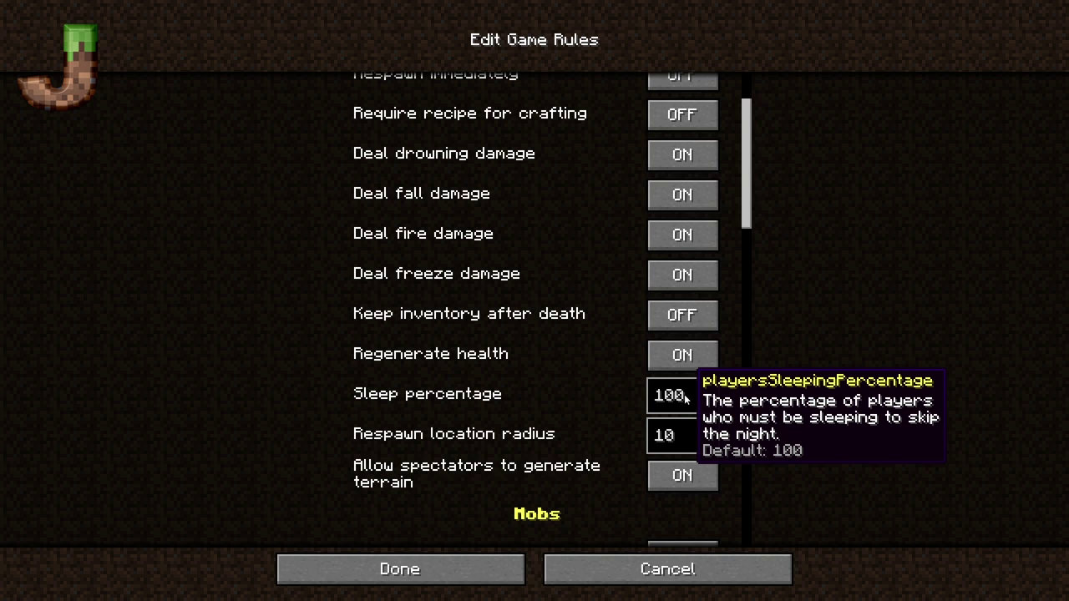
{"action": "left_click", "coordinate": [665, 407]}
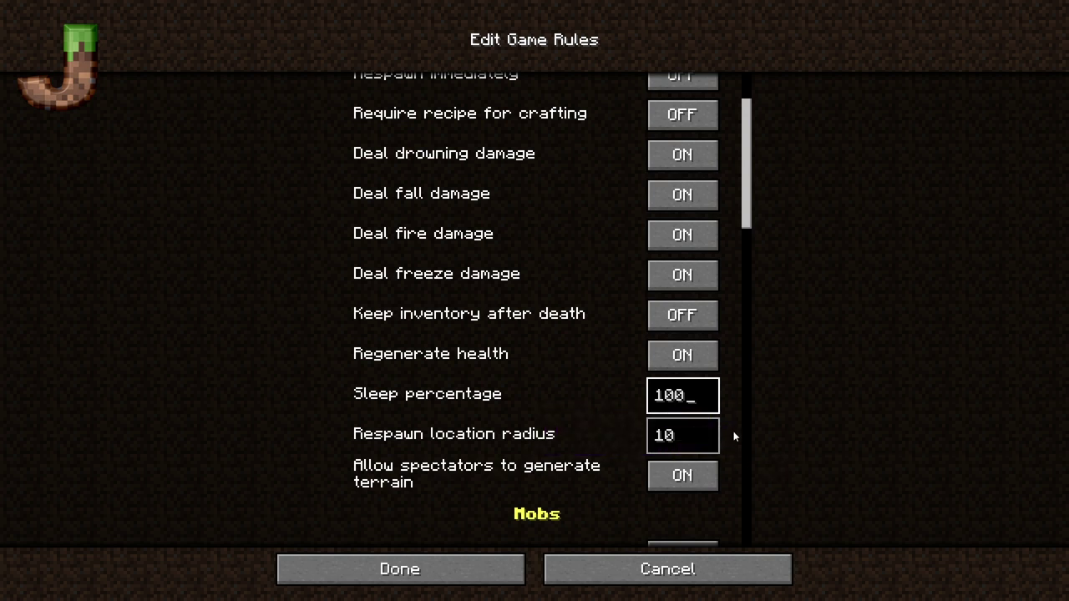
{"action": "scroll", "coordinate": [801, 412], "scroll_direction": "down", "scroll_amount": 1}
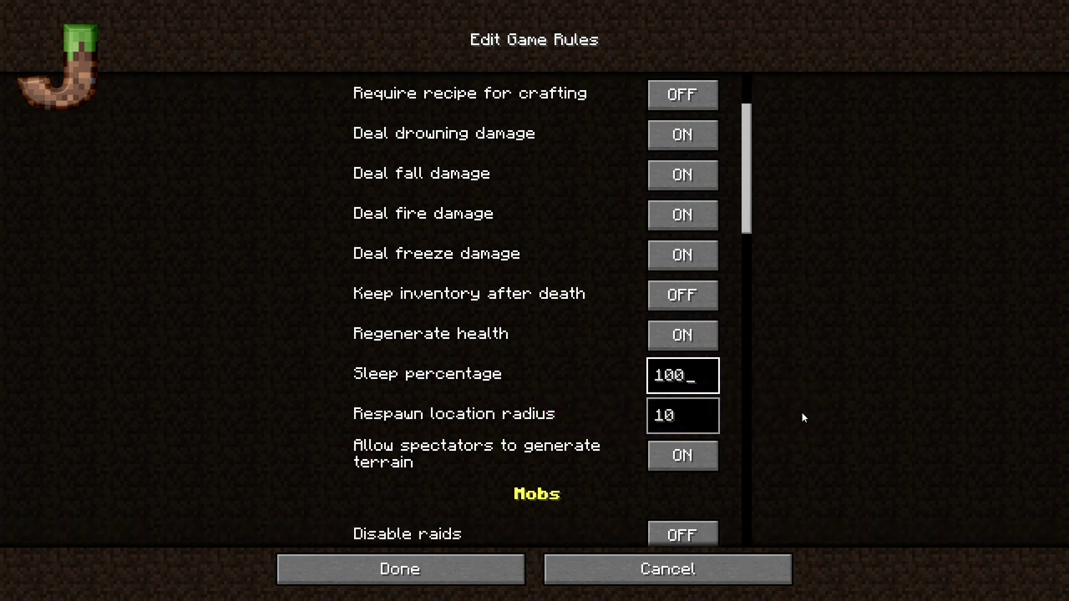
{"action": "scroll", "coordinate": [827, 405], "scroll_direction": "down", "scroll_amount": 2}
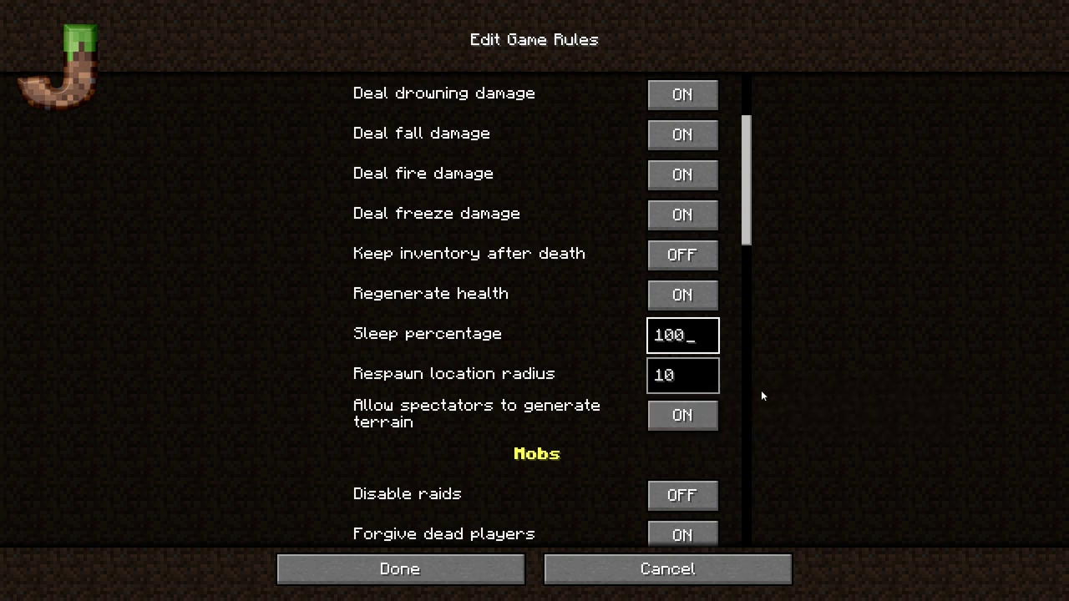
{"action": "scroll", "coordinate": [793, 392], "scroll_direction": "down", "scroll_amount": 7}
{"action": "scroll", "coordinate": [823, 392], "scroll_direction": "down", "scroll_amount": 7}
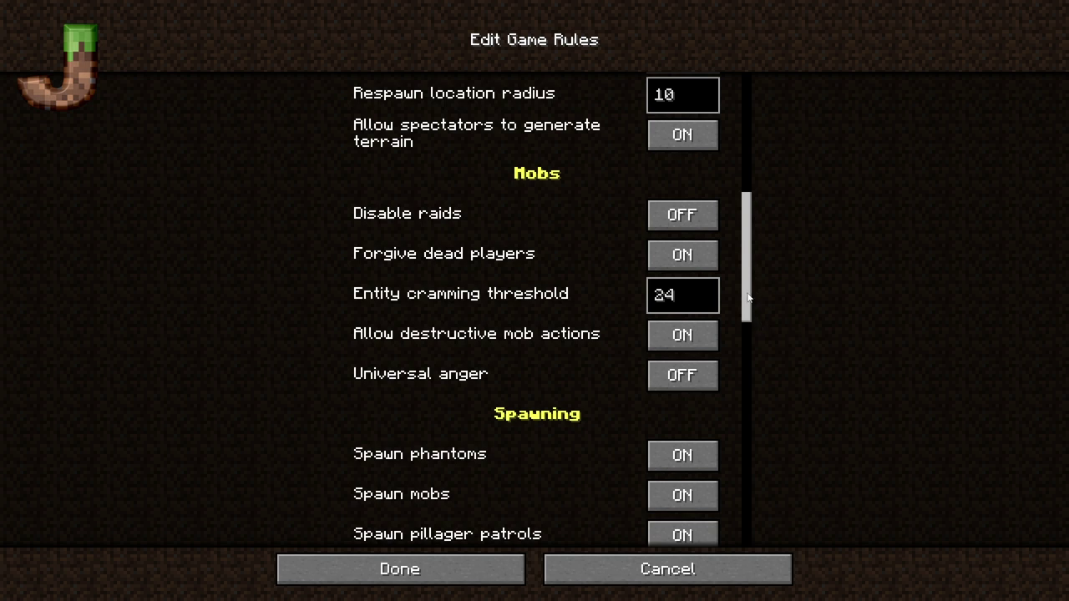
{"action": "scroll", "coordinate": [748, 298], "scroll_direction": "down", "scroll_amount": 4}
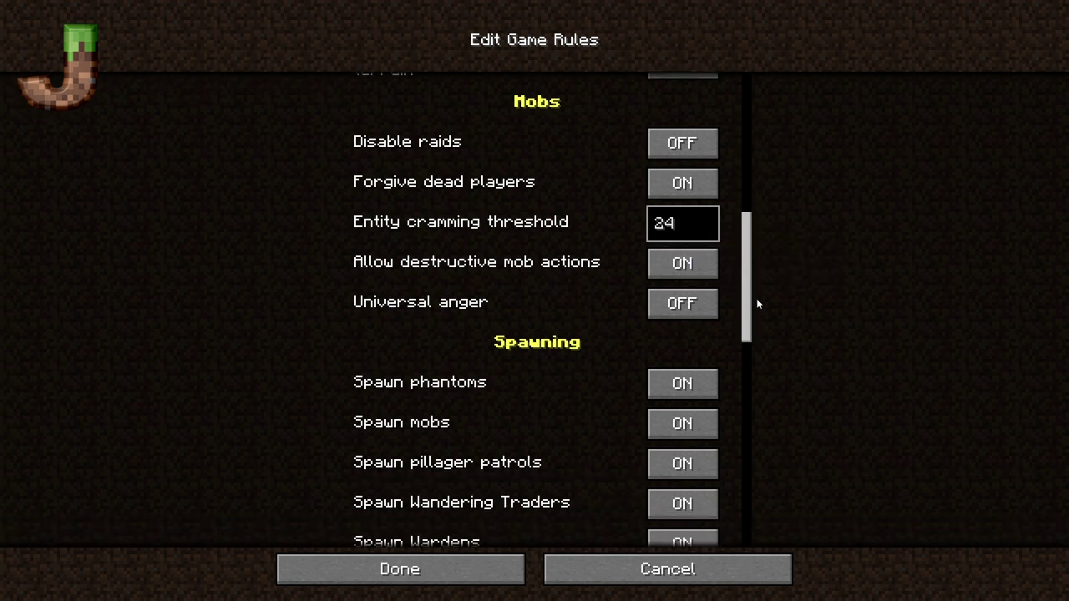
{"action": "scroll", "coordinate": [756, 302], "scroll_direction": "down", "scroll_amount": 6}
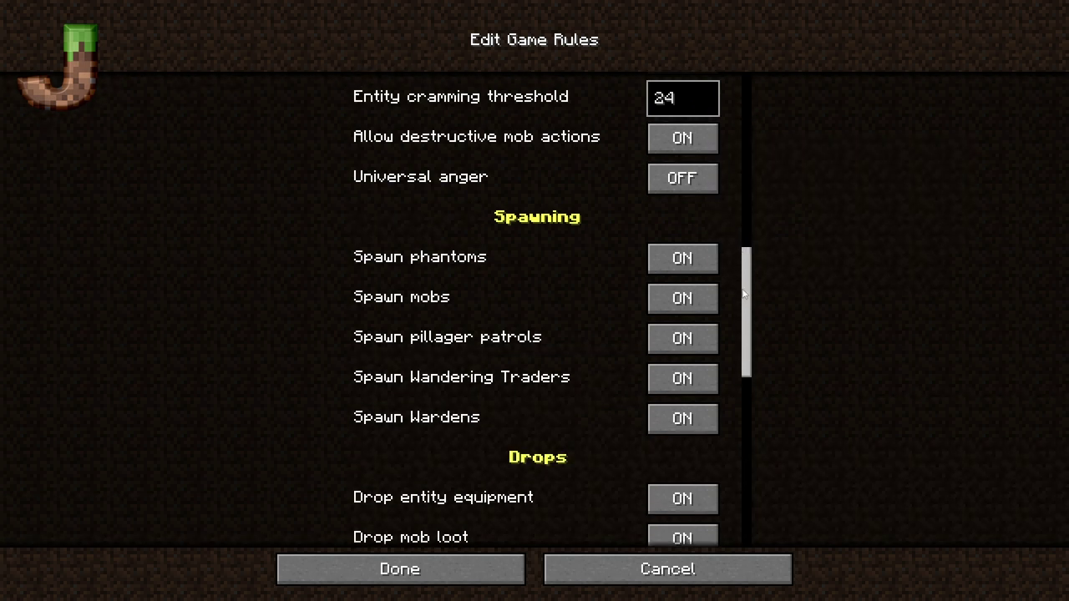
{"action": "scroll", "coordinate": [744, 294], "scroll_direction": "up", "scroll_amount": 4}
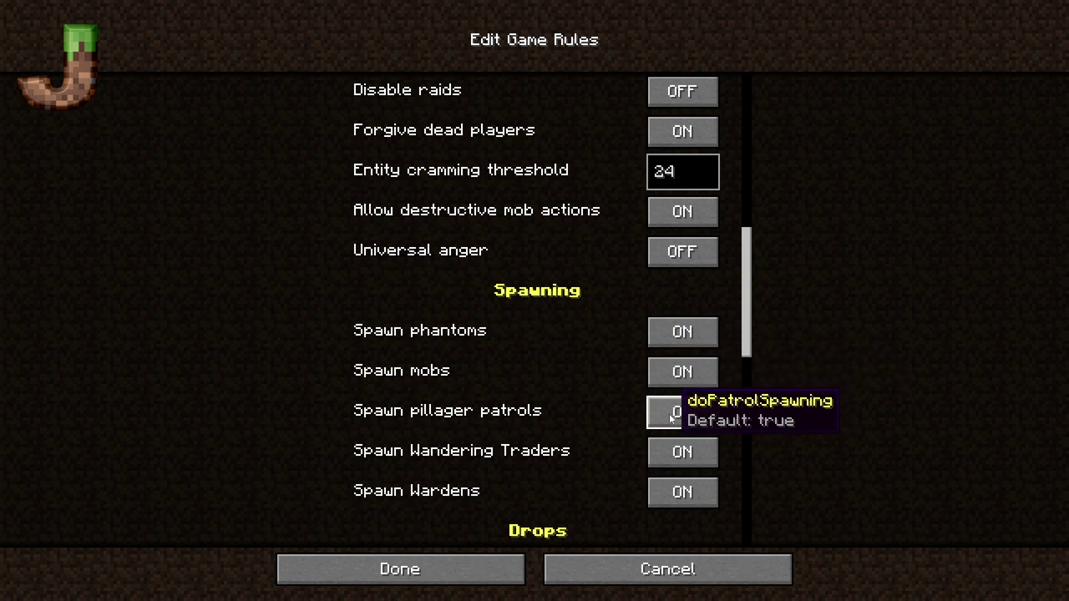
{"action": "scroll", "coordinate": [700, 314], "scroll_direction": "down", "scroll_amount": 7}
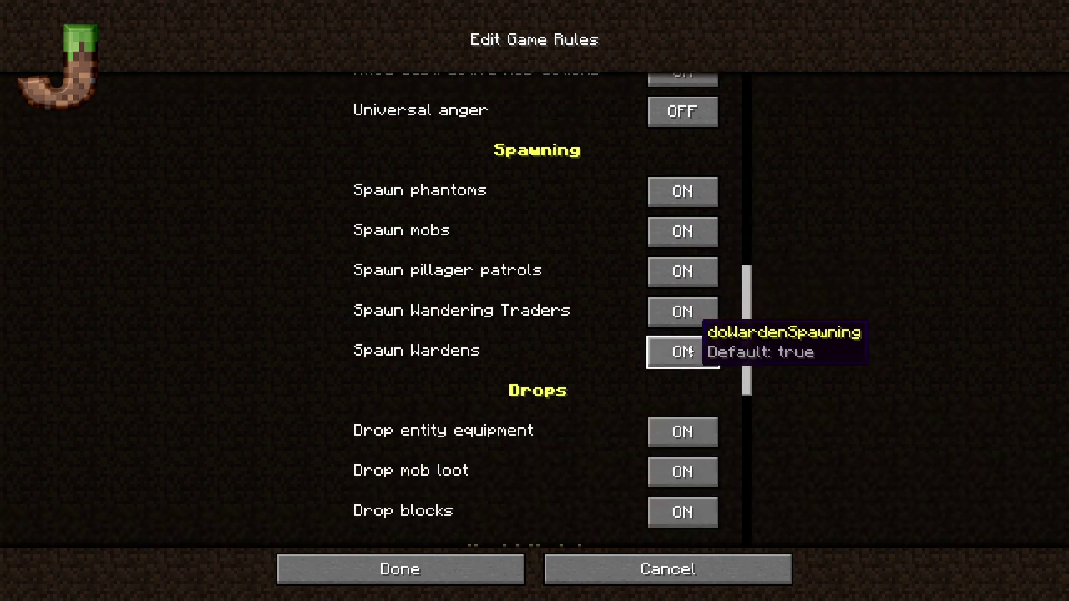
- Scroll through the Drops, World Updates, Chat and Miscellaneous rules unchanged, then click Done
{"action": "scroll", "coordinate": [868, 209], "scroll_direction": "down", "scroll_amount": 4}
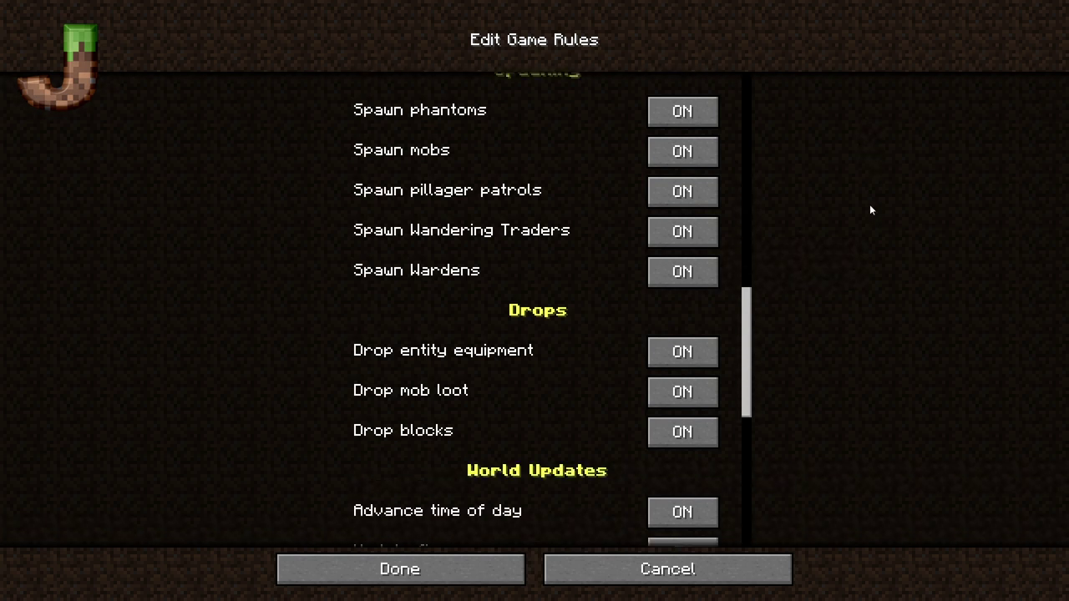
{"action": "scroll", "coordinate": [813, 306], "scroll_direction": "down", "scroll_amount": 3}
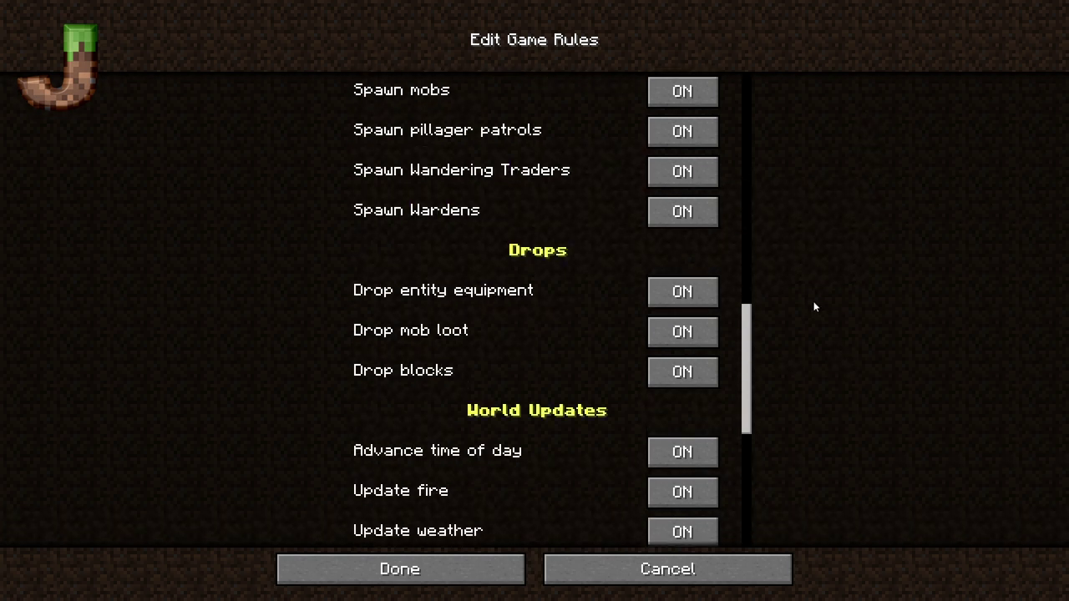
{"action": "scroll", "coordinate": [887, 358], "scroll_direction": "down", "scroll_amount": 3}
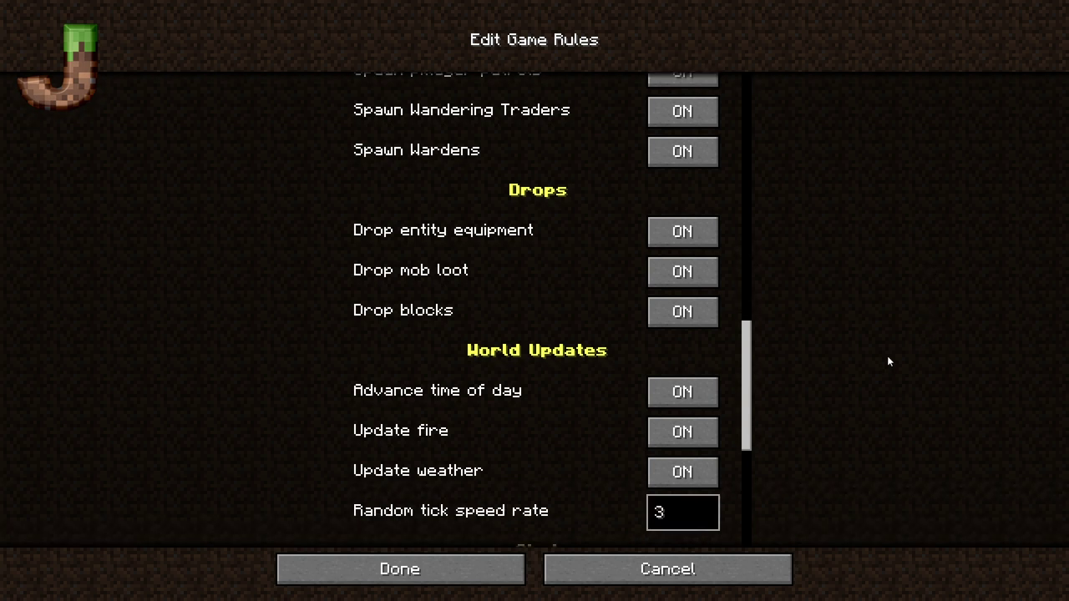
{"action": "scroll", "coordinate": [582, 408], "scroll_direction": "down", "scroll_amount": 2}
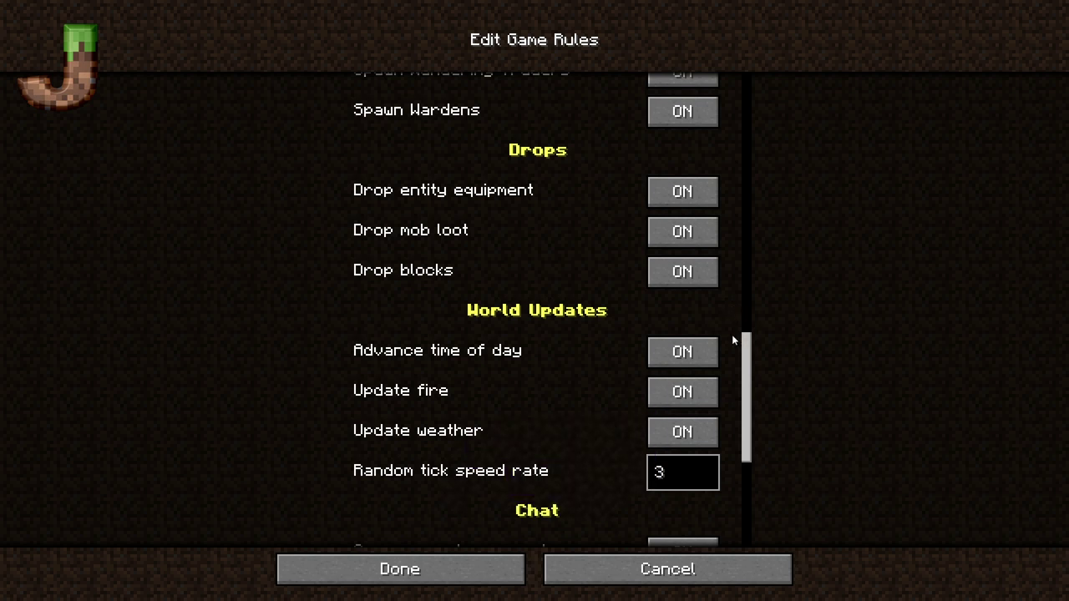
{"action": "scroll", "coordinate": [919, 306], "scroll_direction": "down", "scroll_amount": 4}
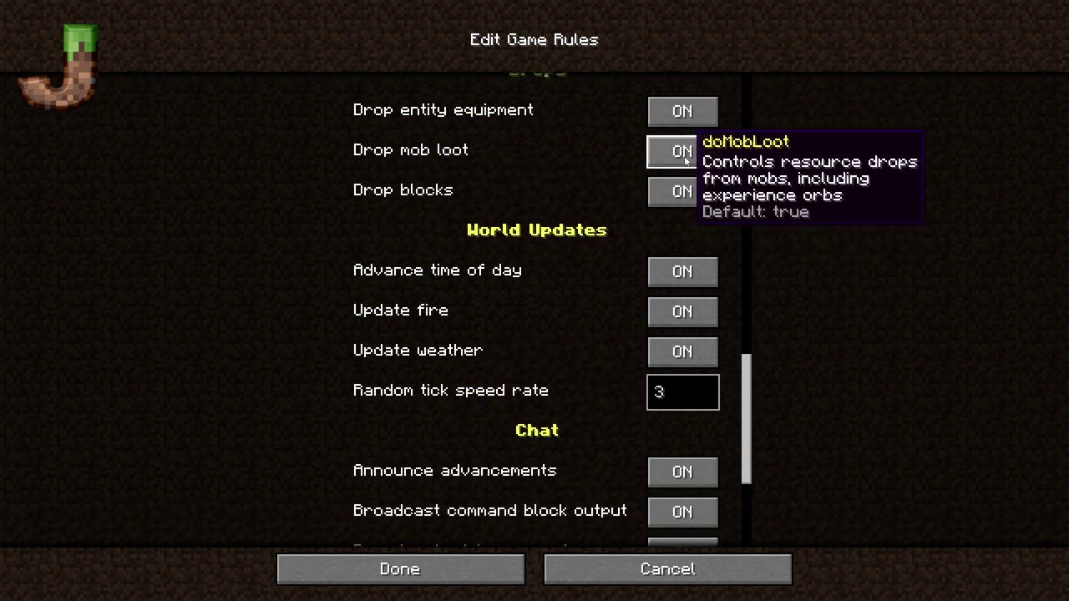
{"action": "scroll", "coordinate": [877, 447], "scroll_direction": "down", "scroll_amount": 7}
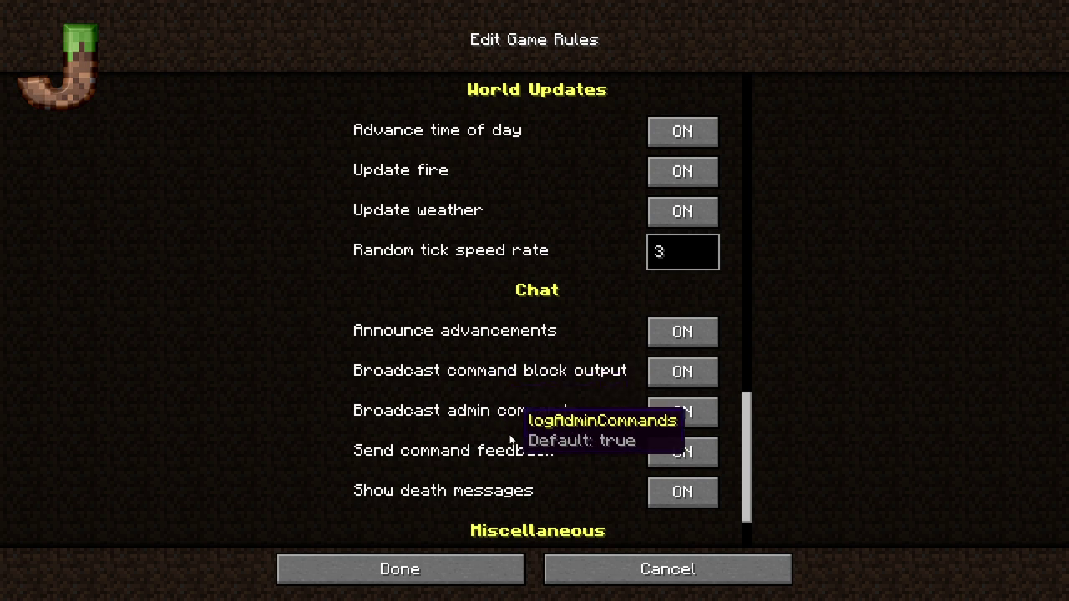
{"action": "scroll", "coordinate": [594, 408], "scroll_direction": "down", "scroll_amount": 4}
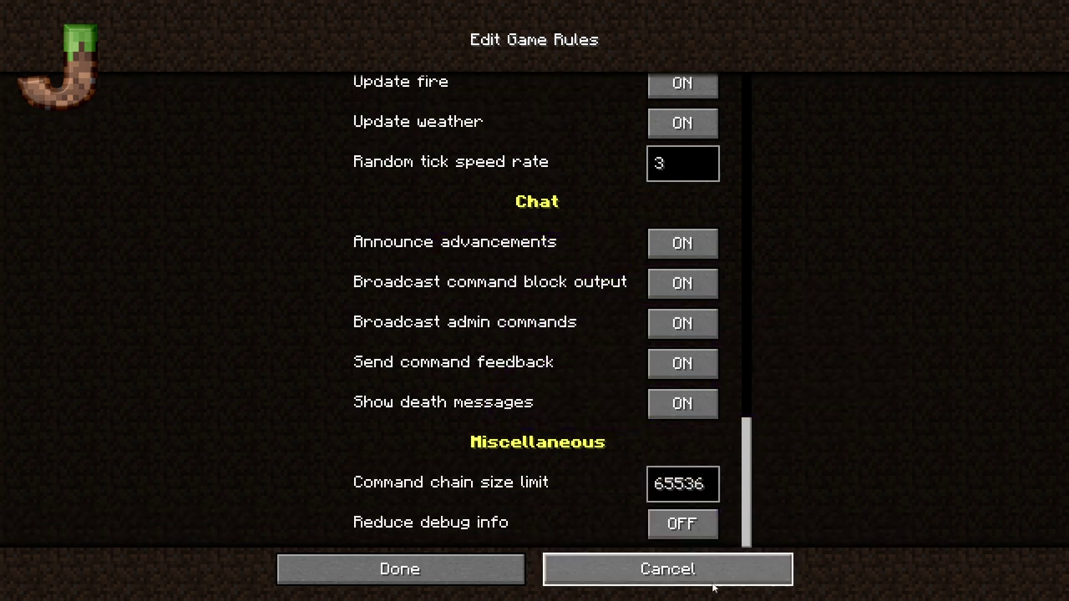
{"action": "left_click", "coordinate": [413, 583]}
- In More World Options, toggle Generate Structures and leave it on
{"action": "left_click", "coordinate": [667, 325]}
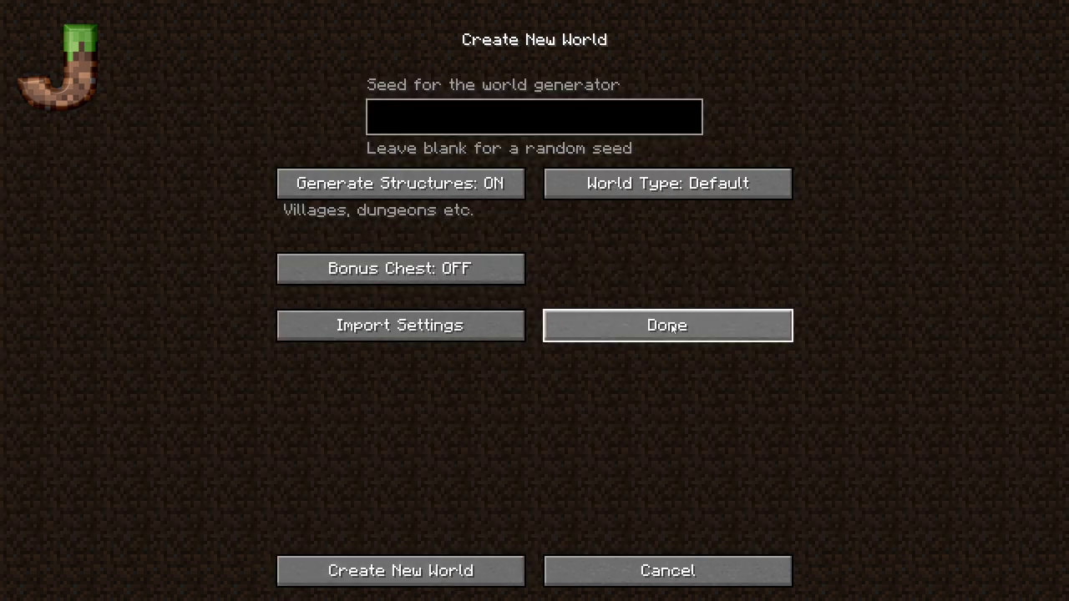
{"action": "left_click", "coordinate": [394, 186]}
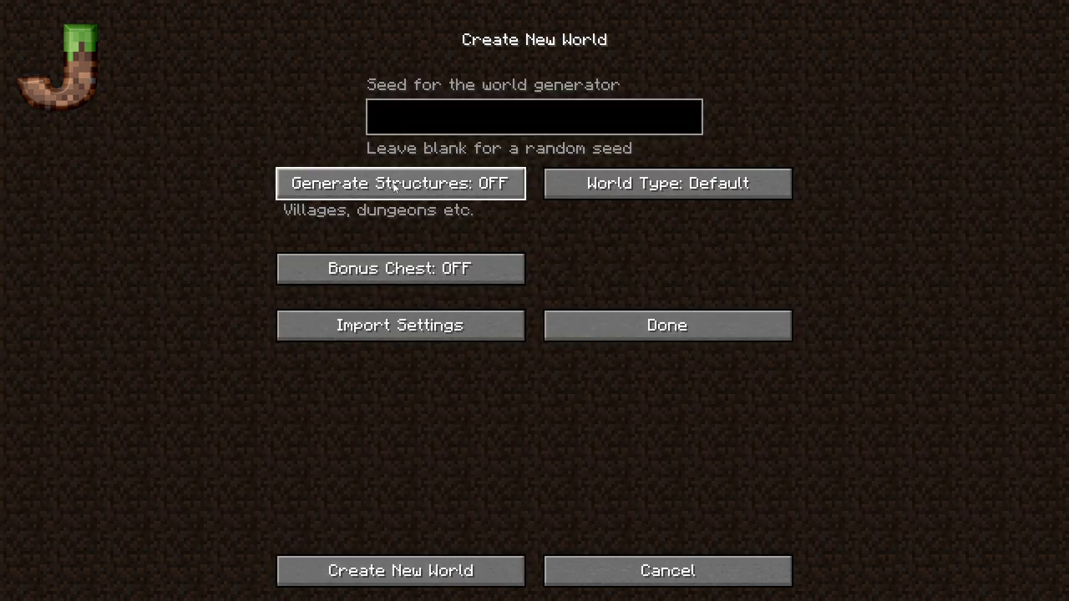
{"action": "left_click", "coordinate": [394, 185]}
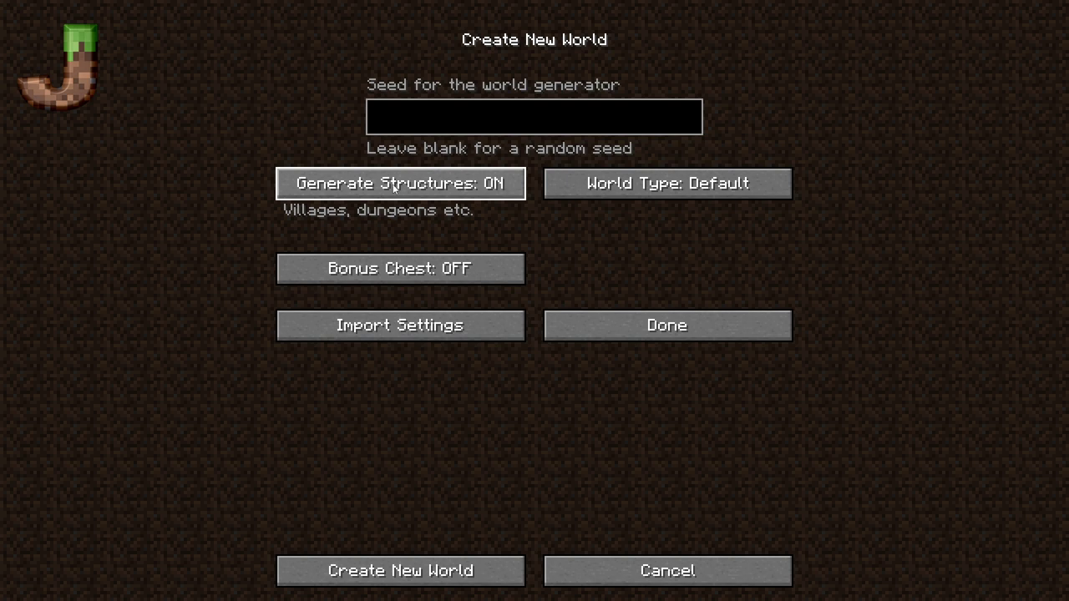
{"action": "left_click", "coordinate": [394, 186]}
{"action": "left_click", "coordinate": [438, 191]}
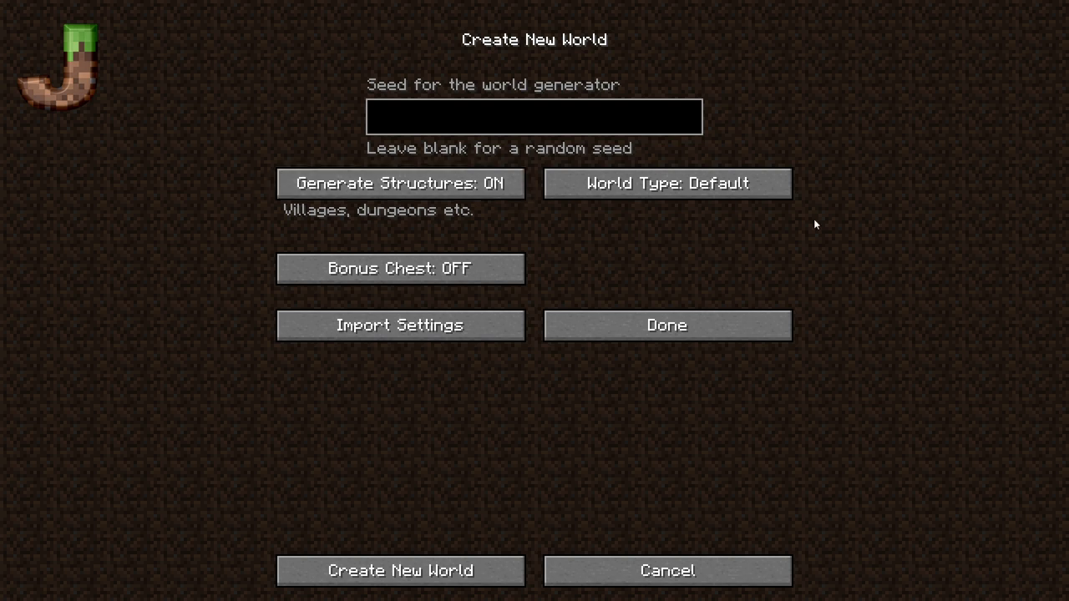
- Cycle World Type through Superflat, Large Biomes and AMPLIFIED to Single Biome, then customize its biome
{"action": "left_click", "coordinate": [680, 188]}
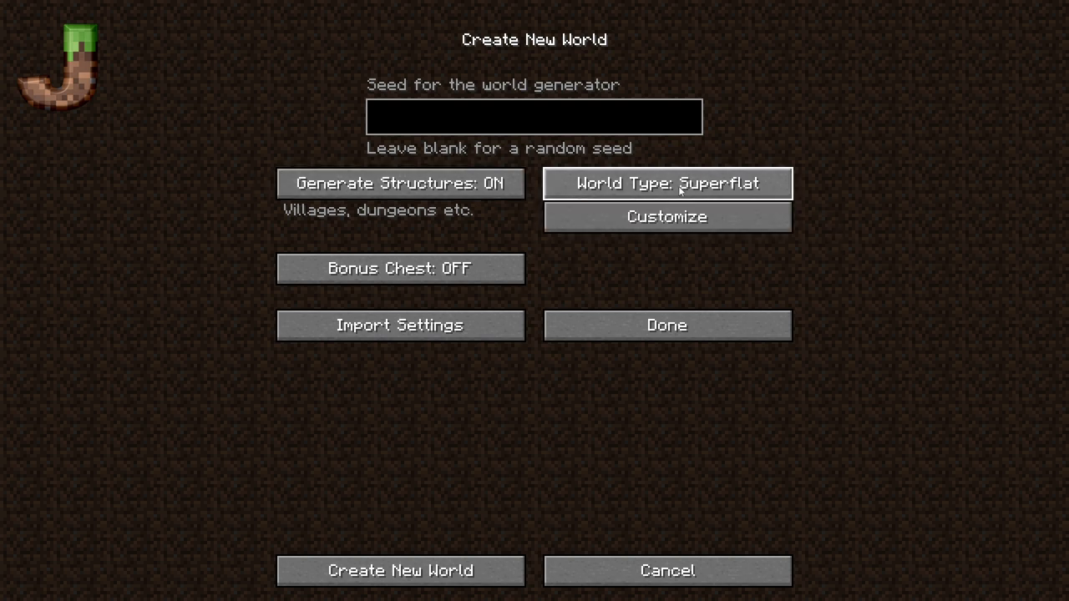
{"action": "left_click", "coordinate": [684, 223]}
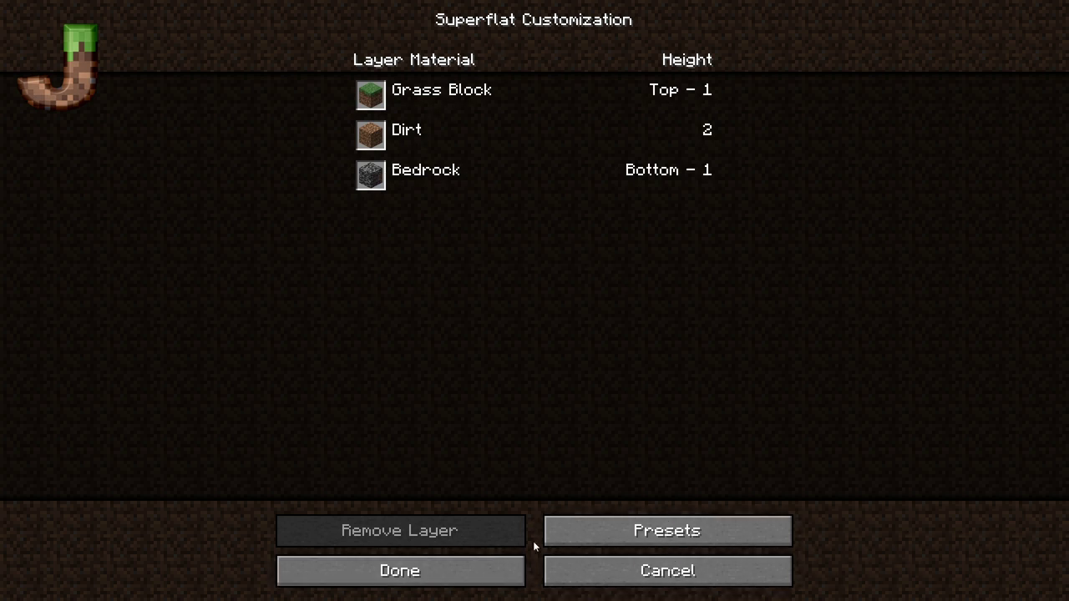
{"action": "left_click", "coordinate": [683, 572]}
{"action": "left_click", "coordinate": [710, 187]}
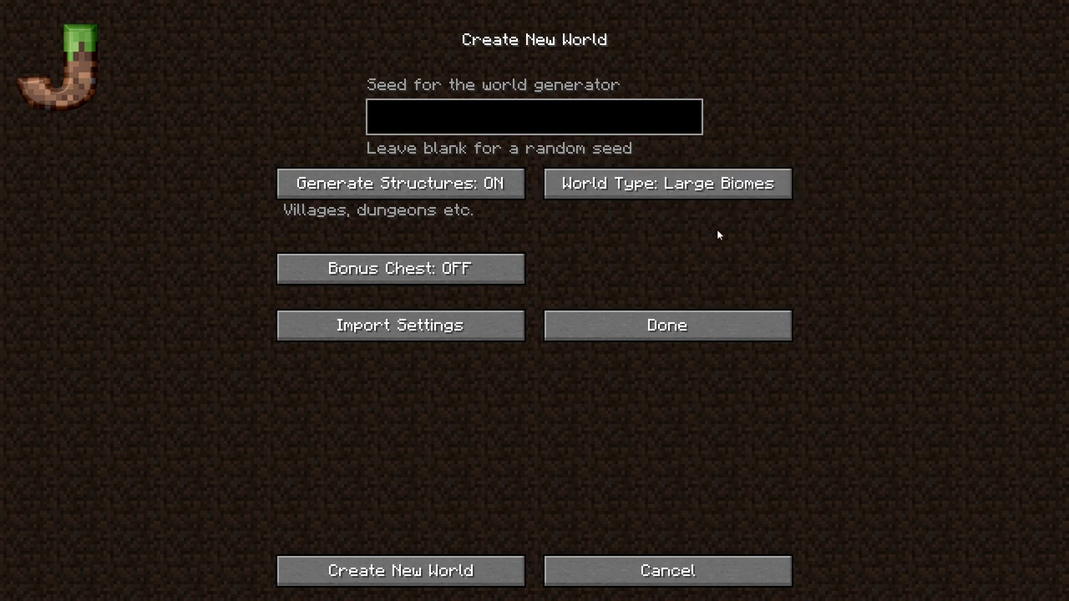
{"action": "left_click", "coordinate": [670, 192]}
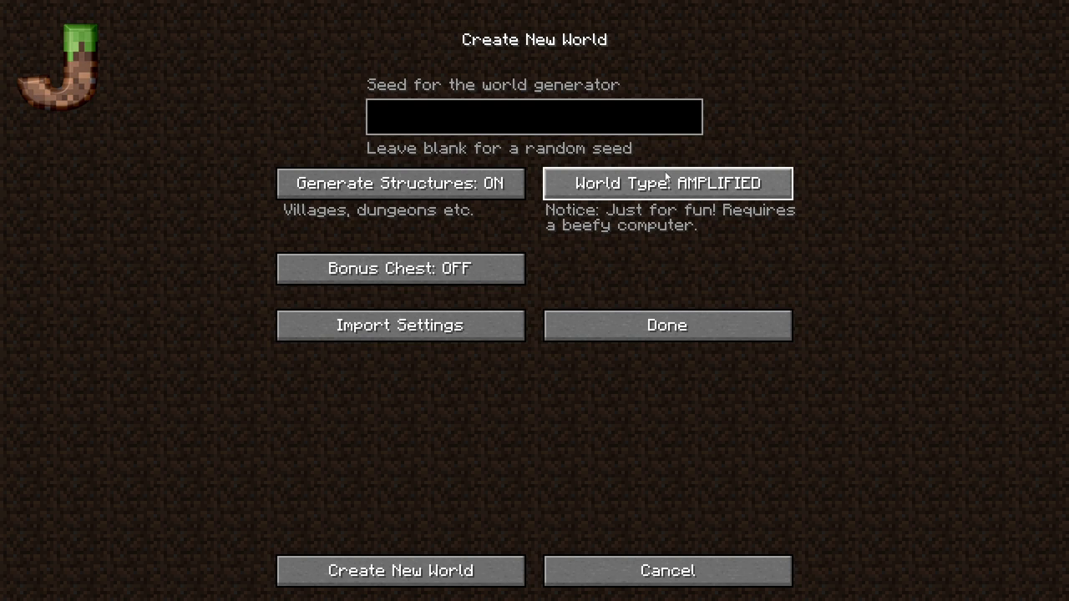
{"action": "left_click", "coordinate": [656, 187]}
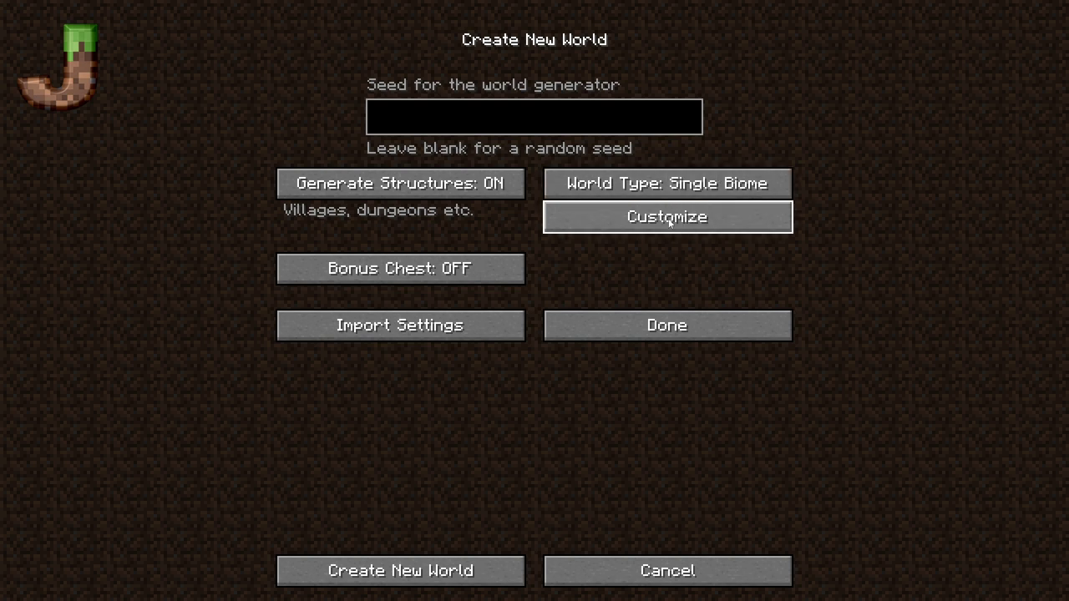
{"action": "left_click", "coordinate": [667, 221]}
- Browse the Buffet biome list, try Lukewarm Ocean and Lush Caves, then cancel
{"action": "left_click_drag", "start_coordinate": [753, 132], "coordinate": [747, 493]}
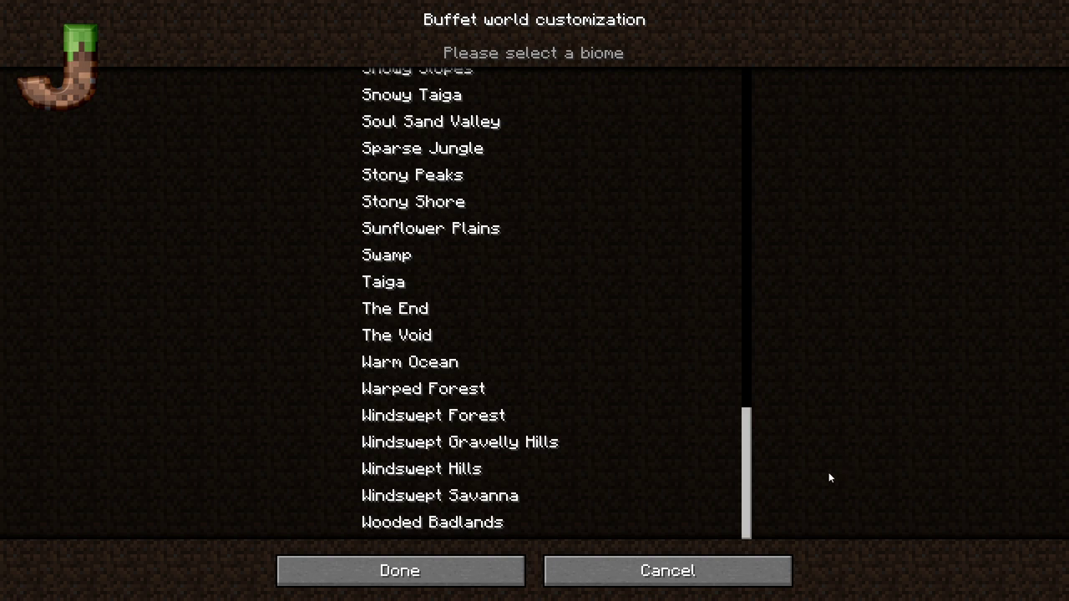
{"action": "left_click_drag", "start_coordinate": [746, 468], "coordinate": [745, 310]}
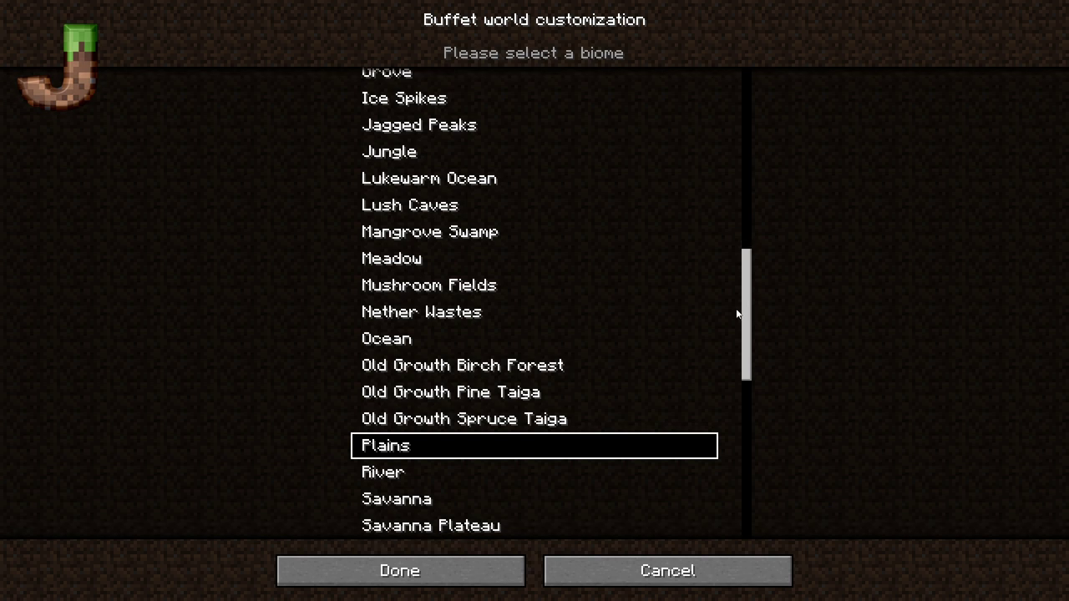
{"action": "scroll", "coordinate": [377, 308], "scroll_direction": "up", "scroll_amount": 5}
{"action": "left_click", "coordinate": [392, 256]}
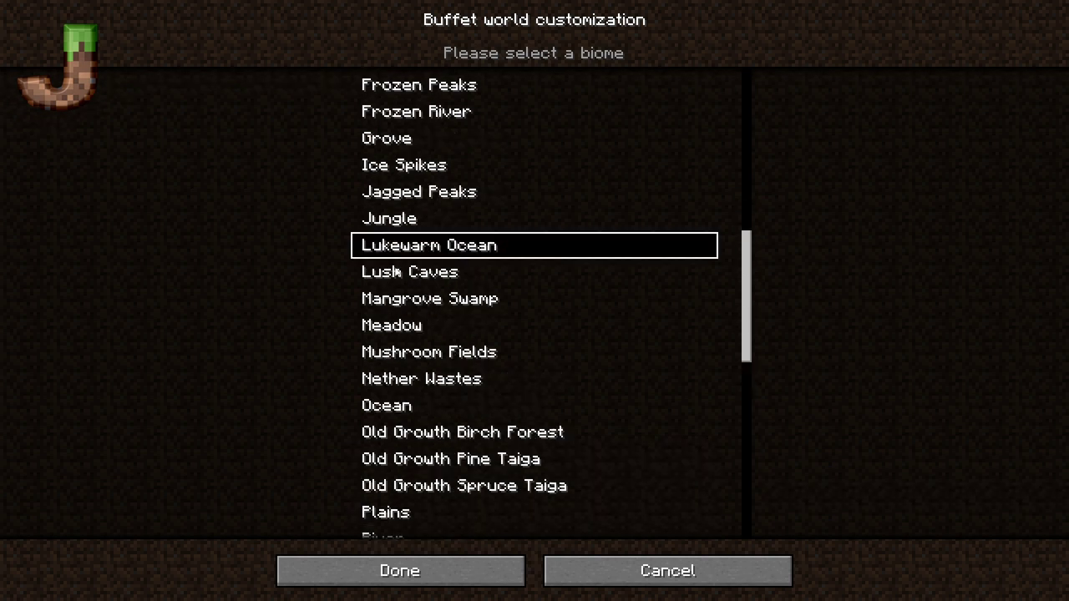
{"action": "left_click", "coordinate": [396, 271]}
{"action": "left_click", "coordinate": [660, 575]}
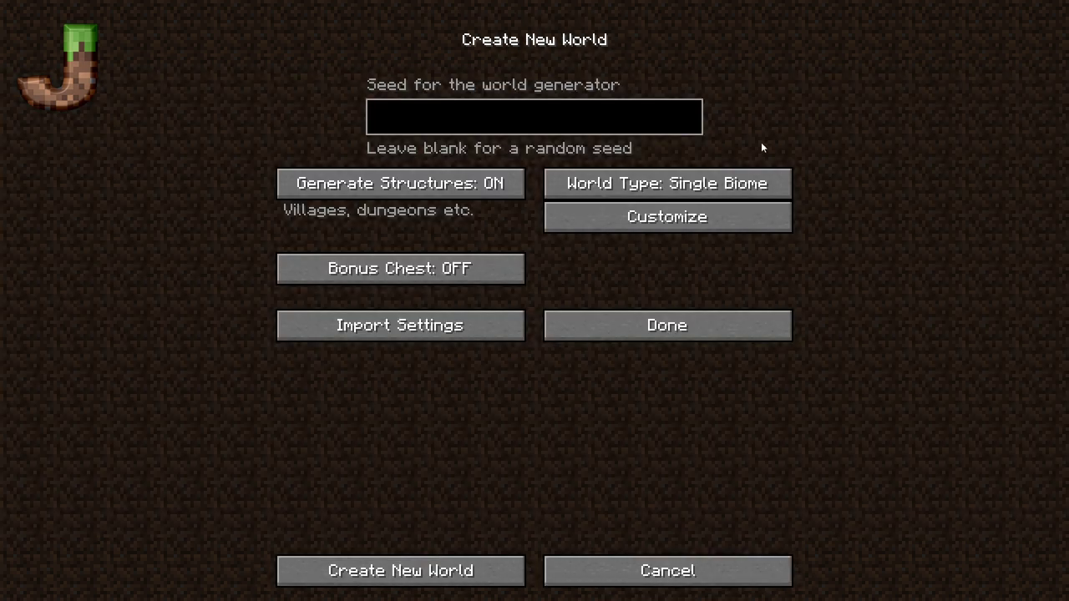
- Set World Type back to Default, leave Bonus Chest off, and confirm the options
{"action": "left_click", "coordinate": [730, 183]}
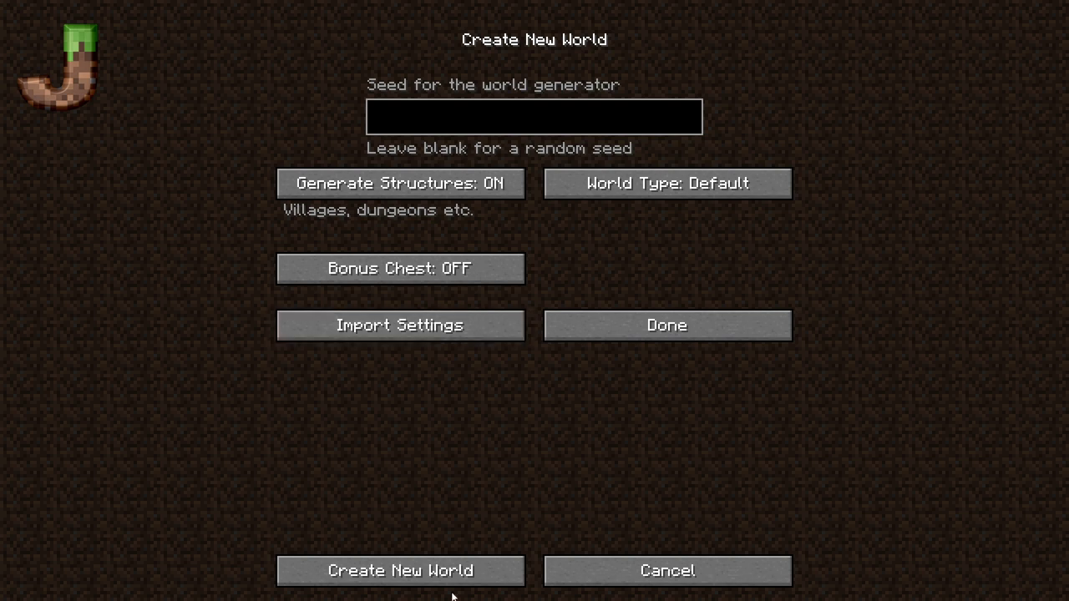
{"action": "left_click", "coordinate": [475, 267]}
{"action": "left_click", "coordinate": [475, 265]}
{"action": "left_click", "coordinate": [670, 328]}
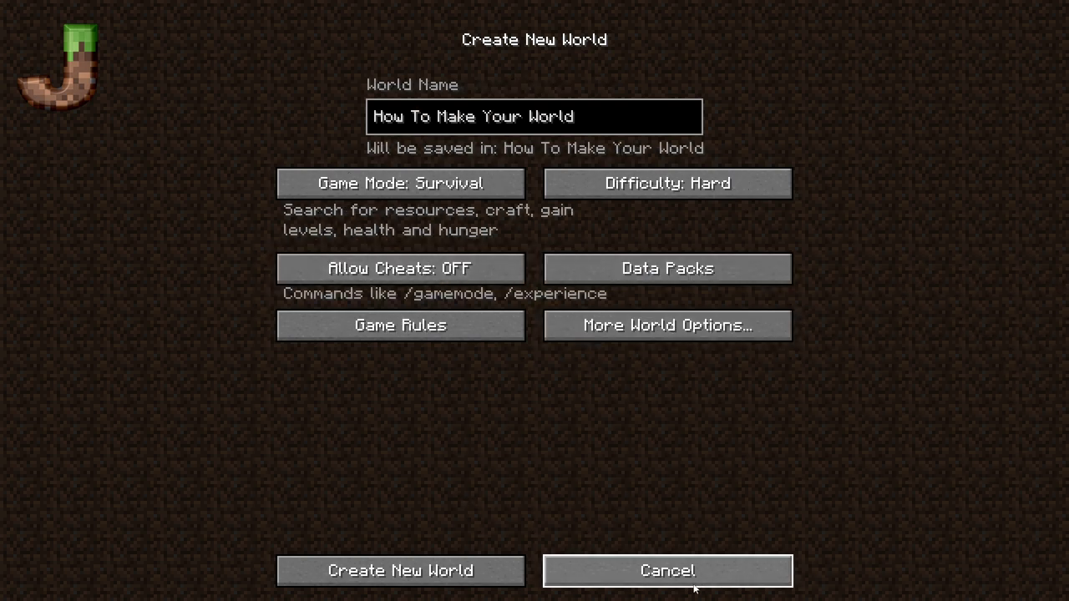
- Reopen More World Options, select the seed field, then return without entering a seed
{"action": "left_click", "coordinate": [653, 330]}
{"action": "left_click", "coordinate": [415, 126]}
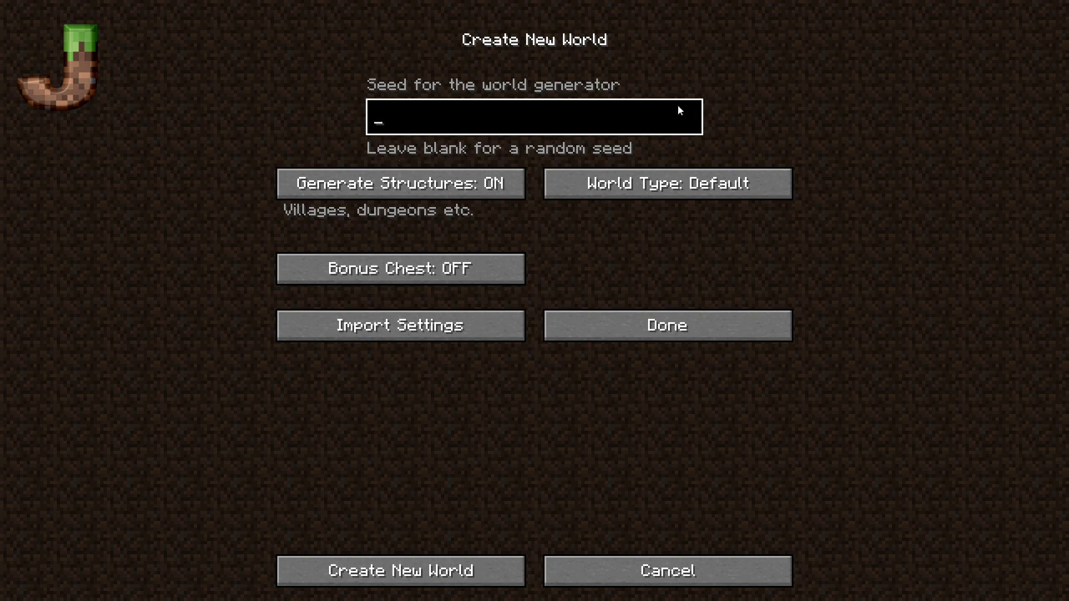
{"action": "left_click", "coordinate": [668, 325]}
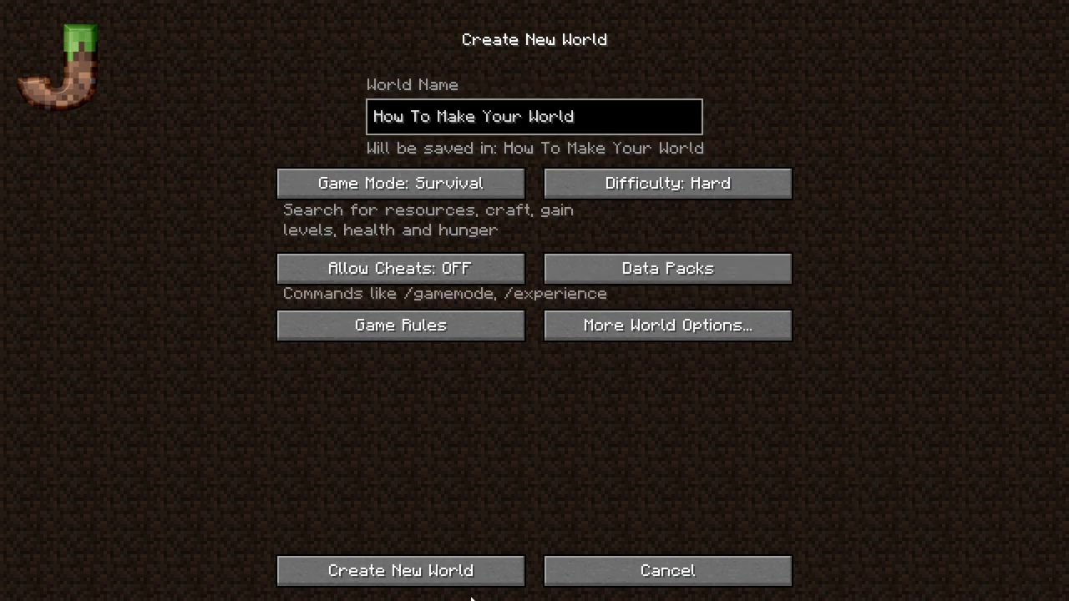
- Create the How To Make Your World world and let it generate into the snowy spruce forest
{"action": "left_click", "coordinate": [393, 568]}
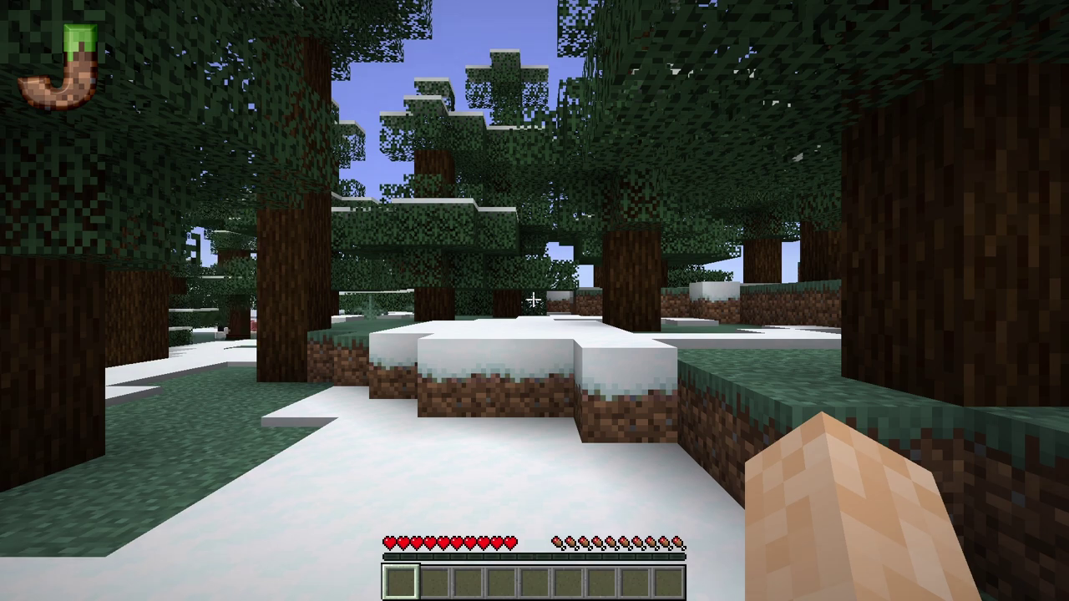
- Toggle the F3 debug overlay on and off, then walk across the snow toward the spruce trees
{"action": "key", "text": "F3"}
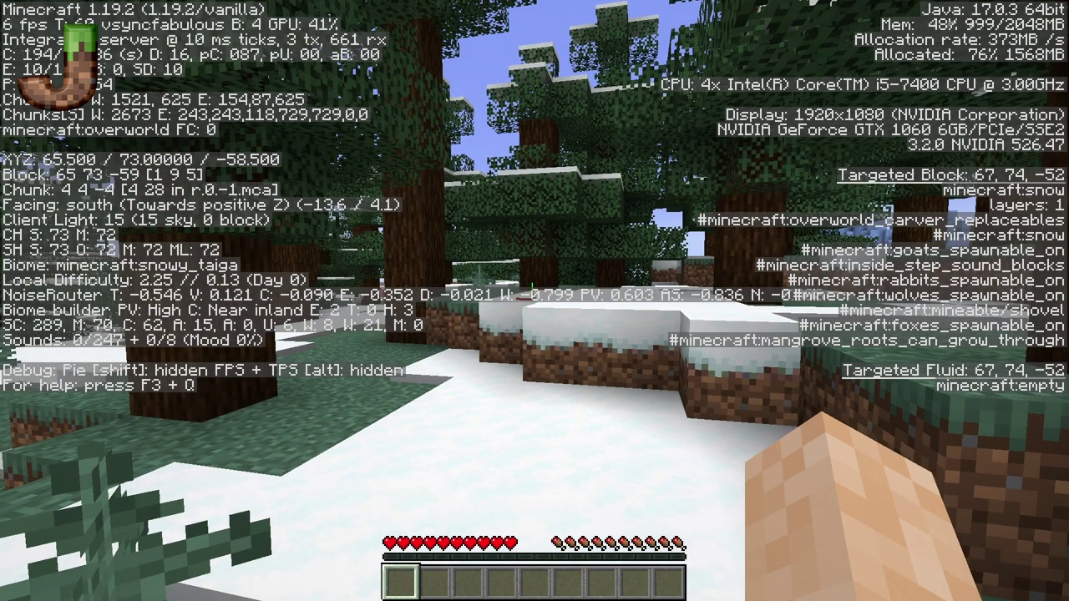
{"action": "key", "text": "F3"}
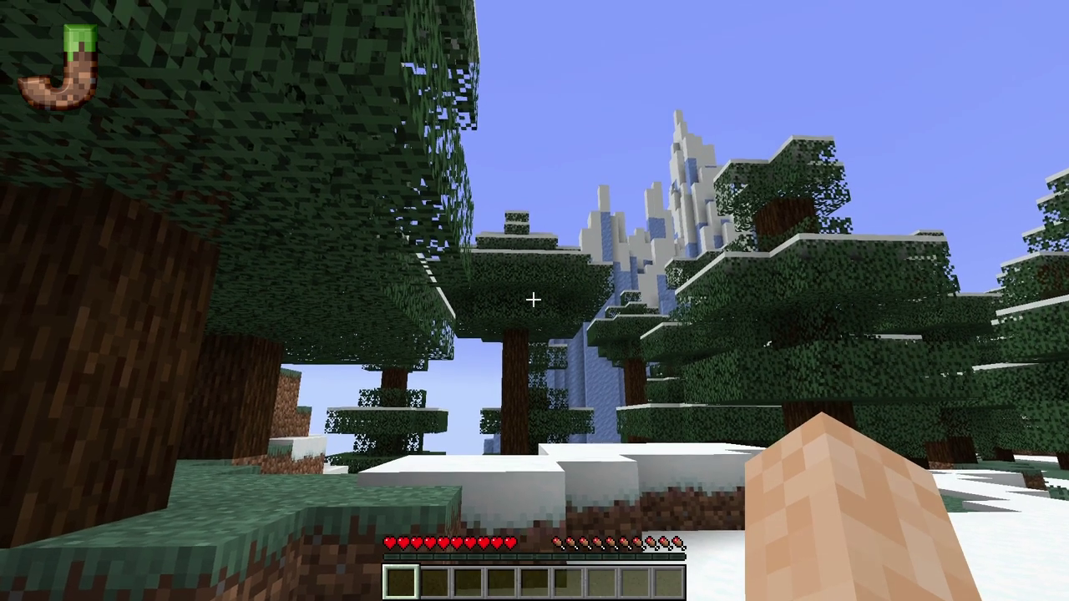
{"action": "key", "text": "w"}
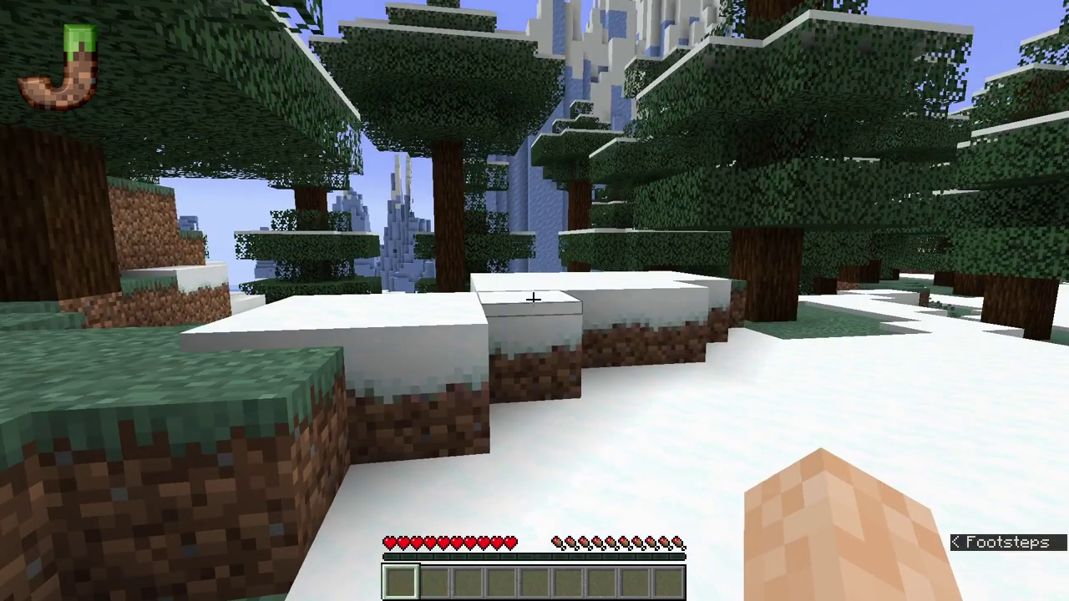
{"action": "key", "text": "w"}
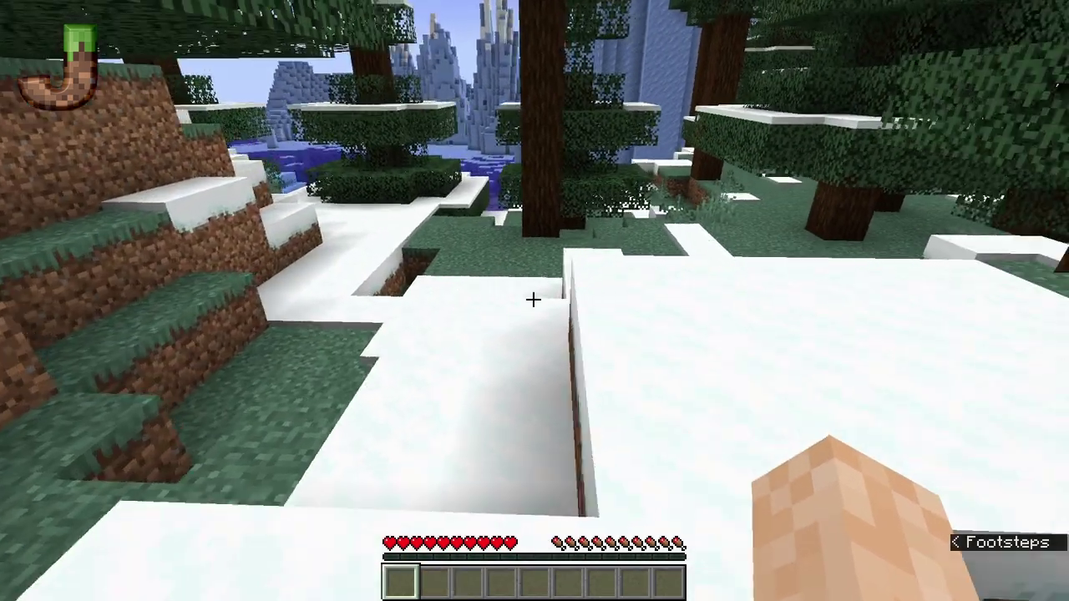
{"action": "key", "text": "w"}
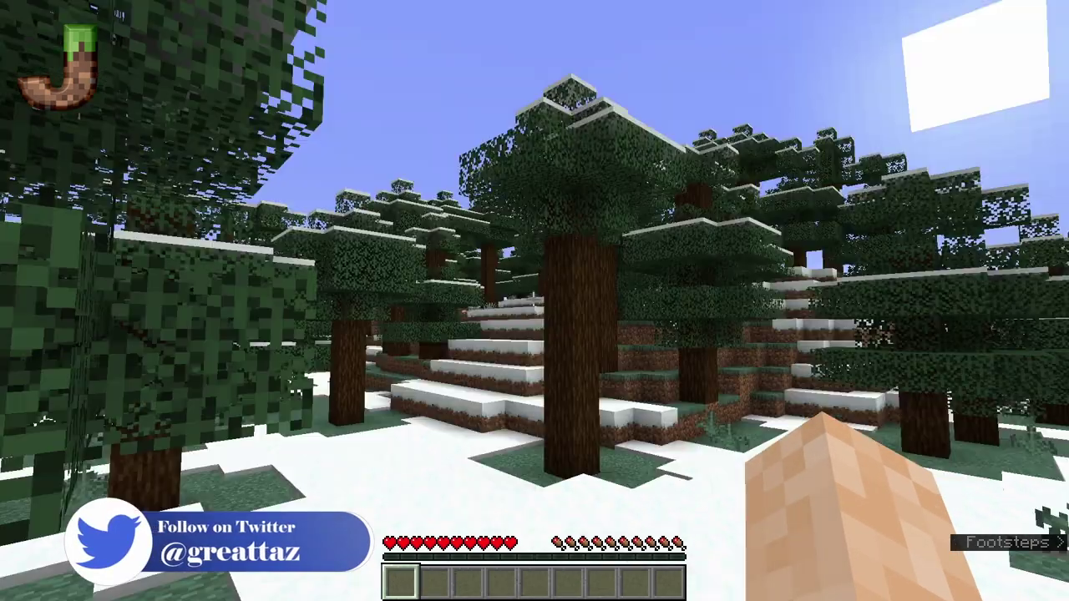
{"action": "key", "text": "w"}
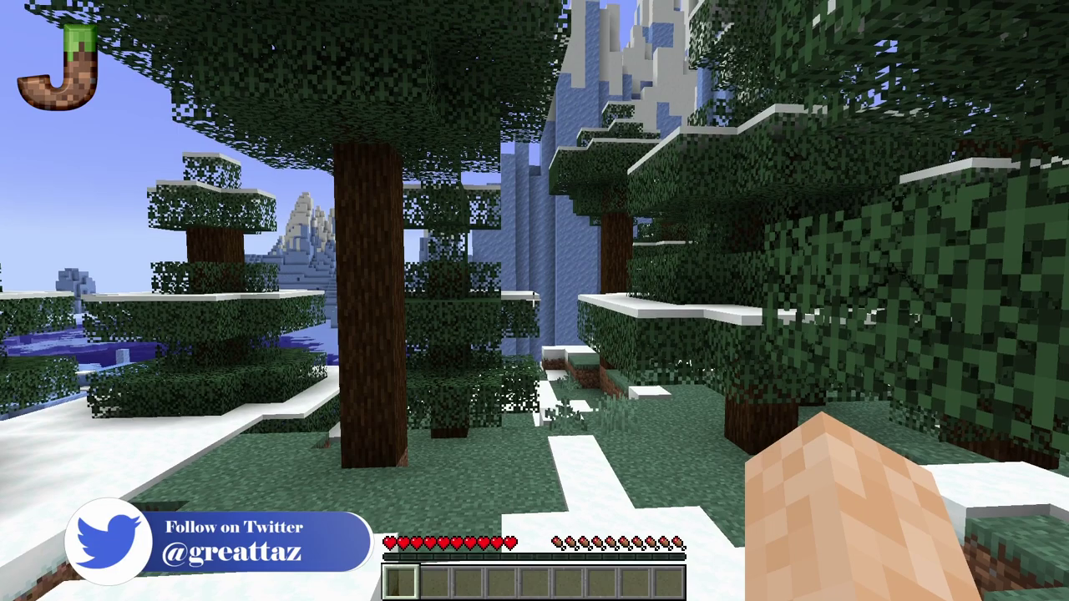
{"action": "key", "text": "w"}
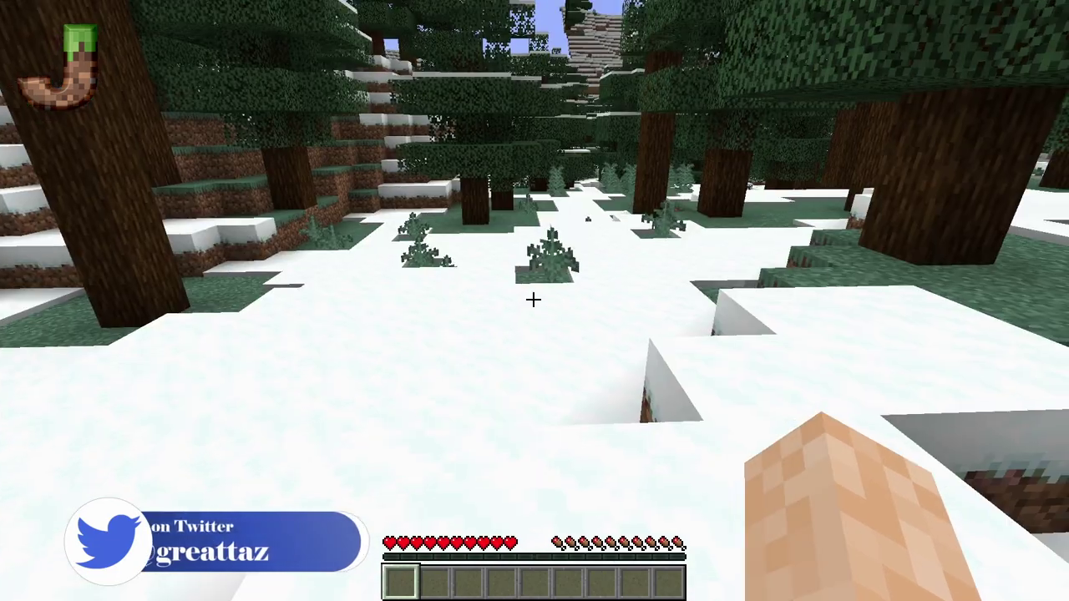
- Walk up to the spruce trees, step back, and switch to the third-person back view
{"action": "key", "text": "w"}
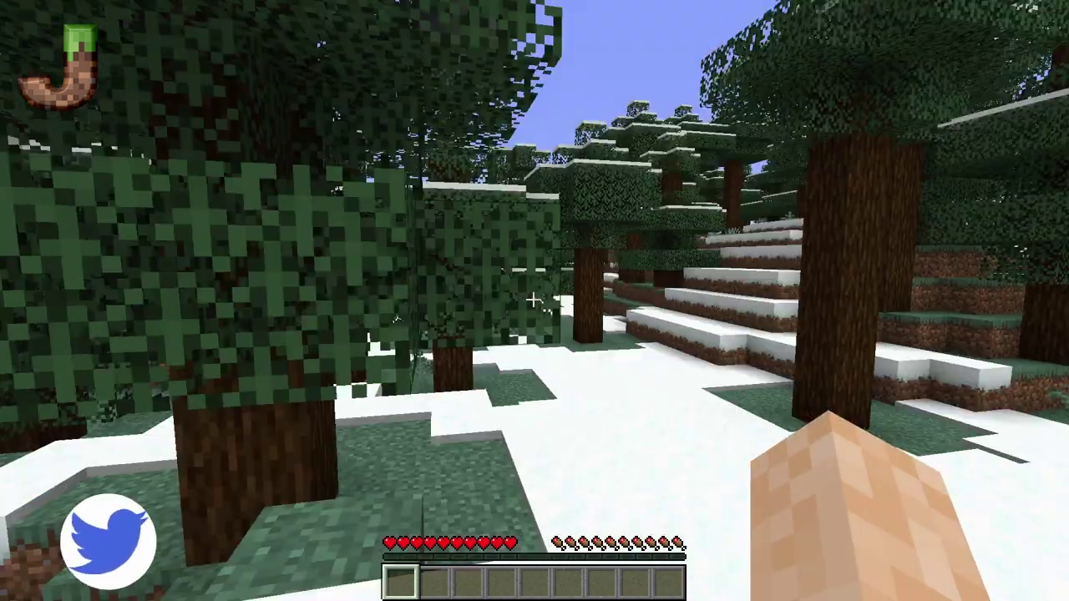
{"action": "key", "text": "w"}
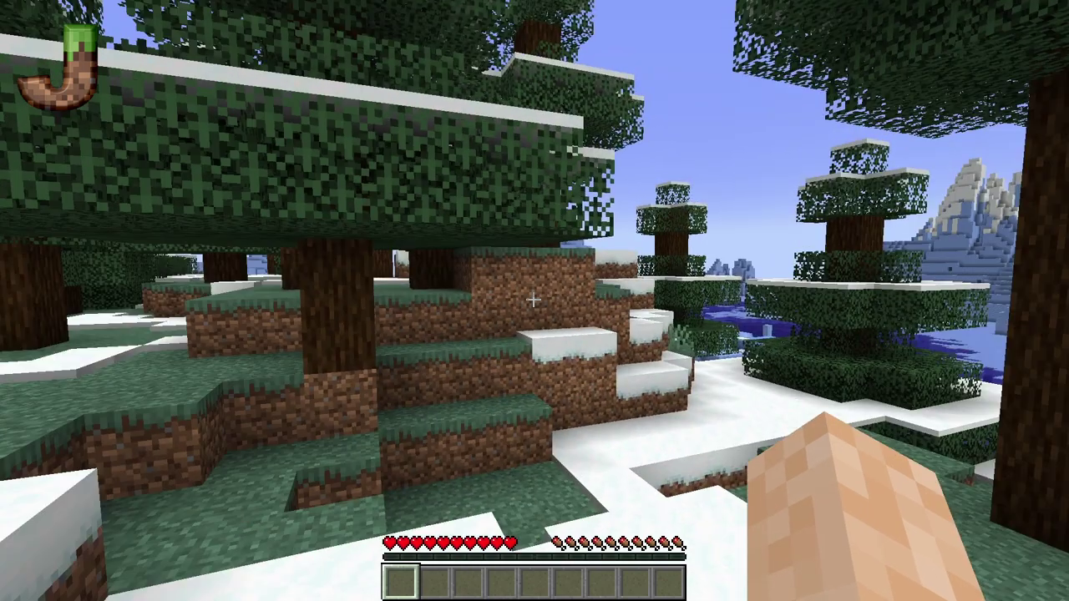
{"action": "key", "text": "w"}
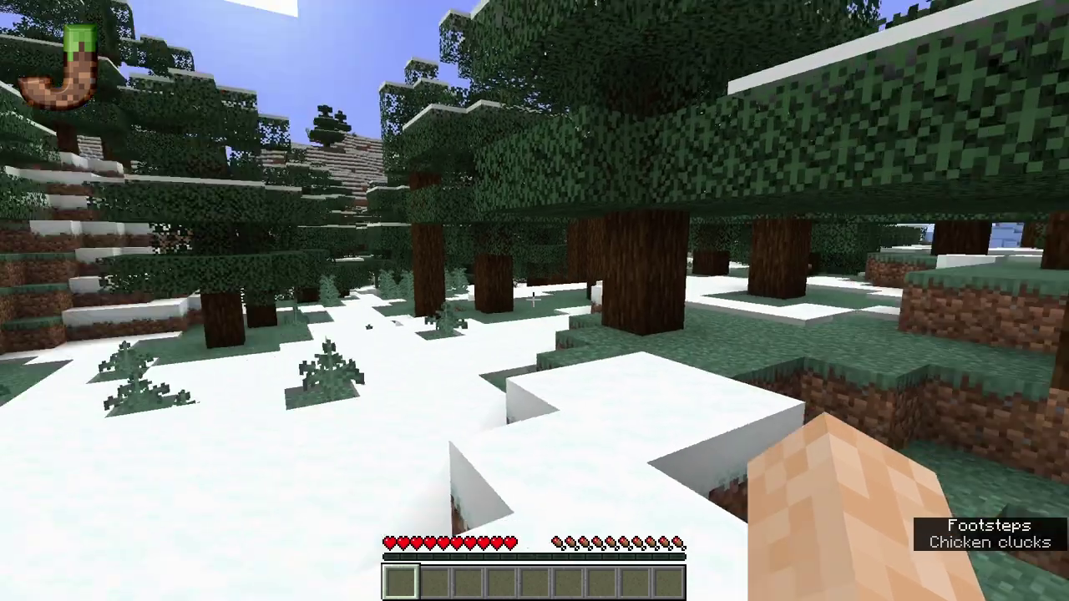
{"action": "key", "text": "w"}
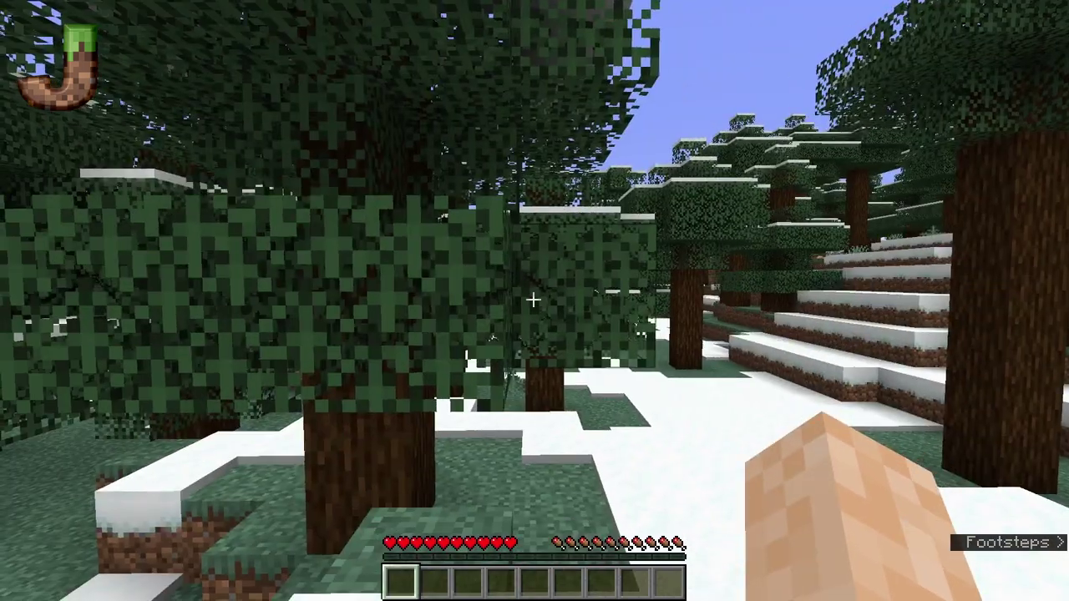
{"action": "key", "text": "s"}
{"action": "key", "text": "F5"}
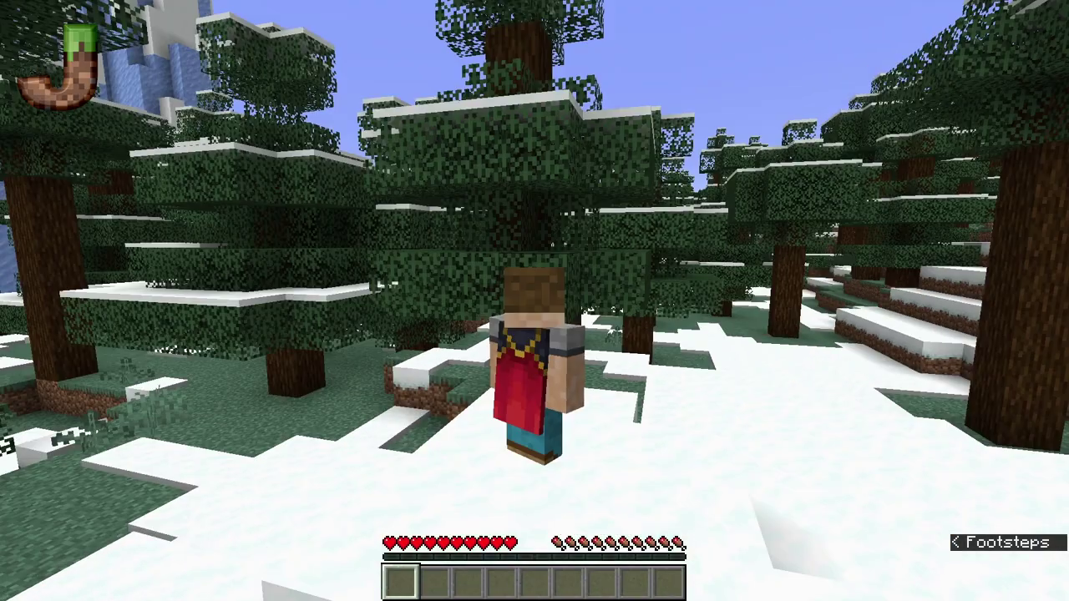
- Switch to the front third-person view and break the leaf block beside the player
{"action": "key", "text": "F5"}
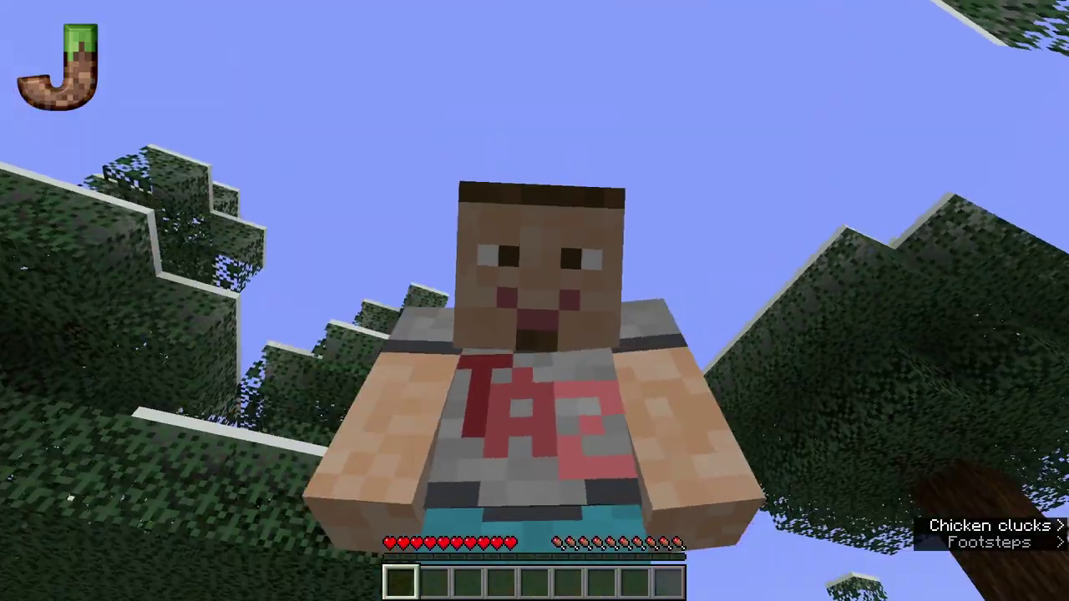
{"action": "key", "text": "w"}
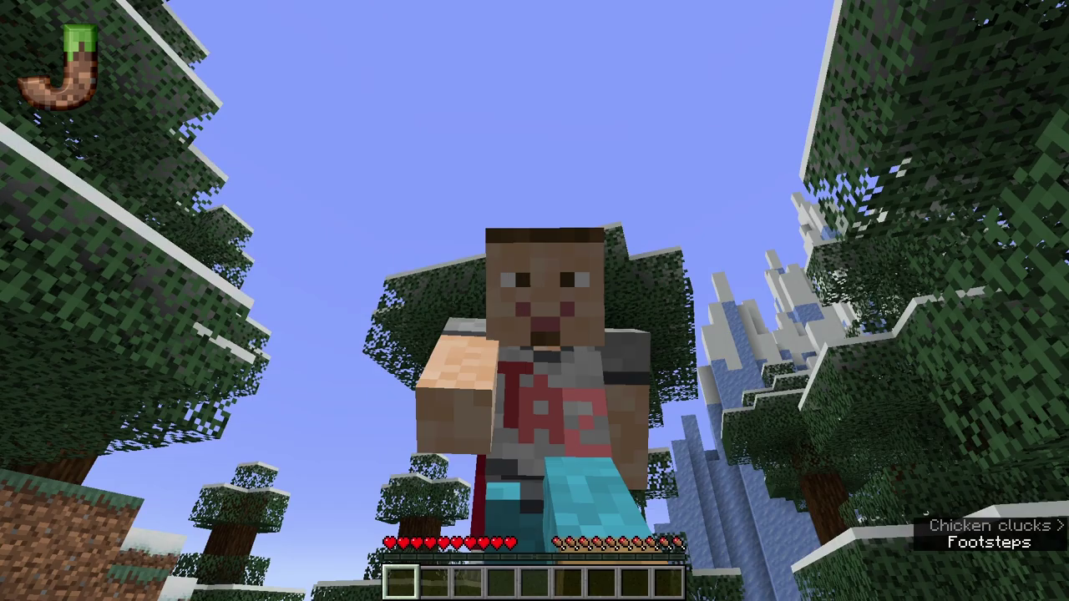
{"action": "left_click", "coordinate": [535, 301]}
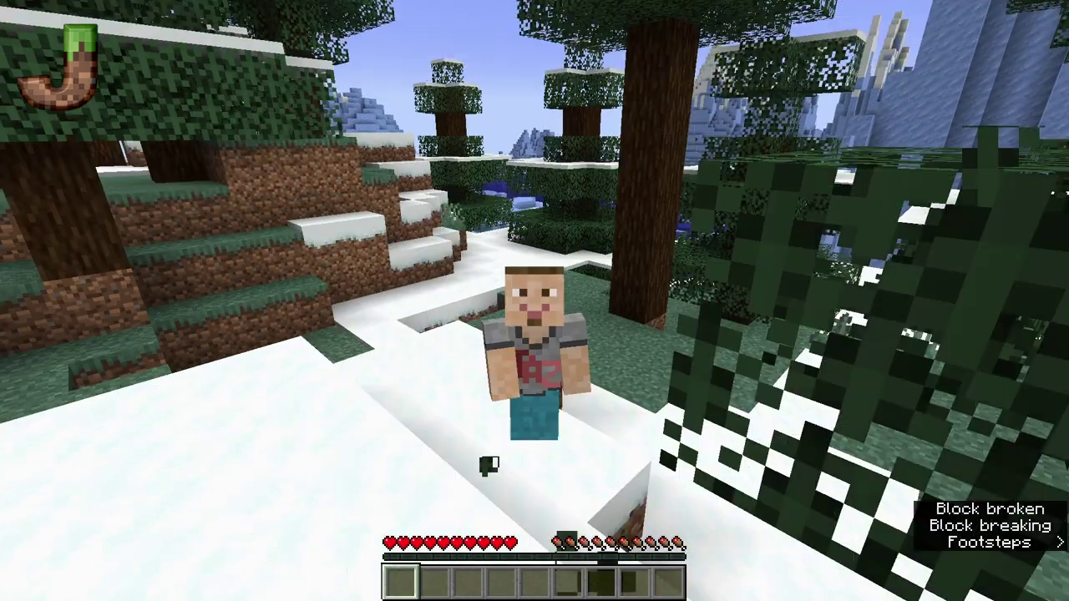
{"action": "left_click", "coordinate": [535, 301]}
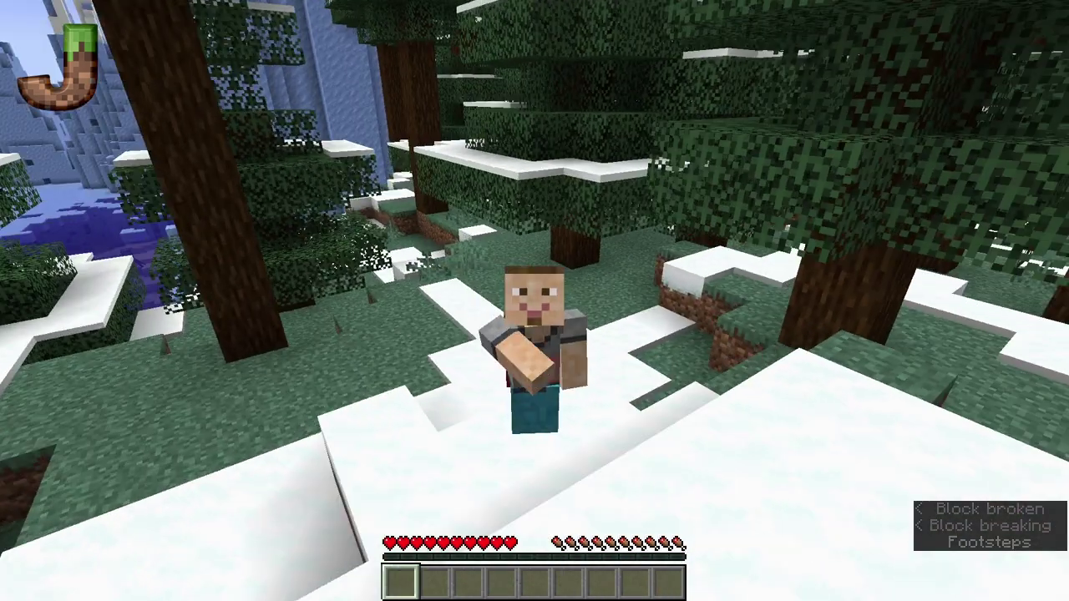
- Walk across the snowy slope, punching the blocks ahead and the snow beneath the player
{"action": "key", "text": "w"}
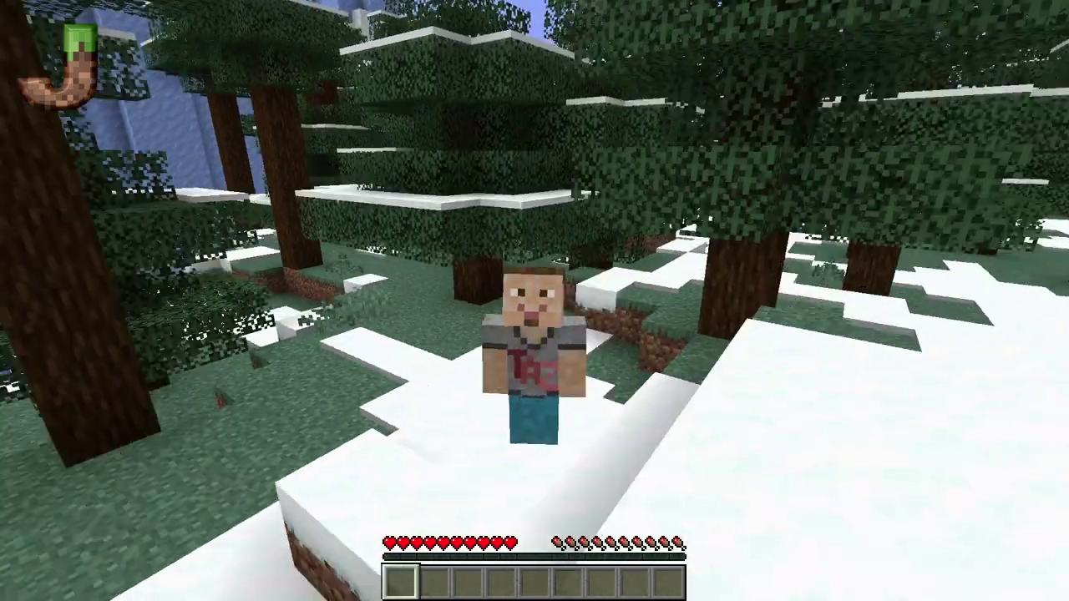
{"action": "left_click", "coordinate": [535, 301]}
{"action": "left_click", "coordinate": [534, 300]}
{"action": "left_click", "coordinate": [535, 300]}
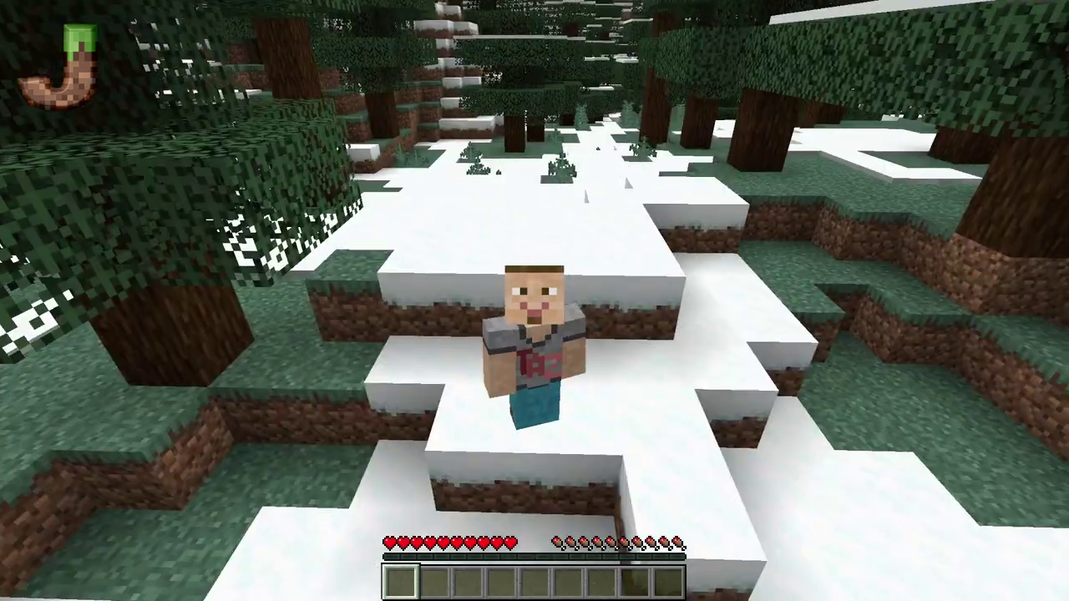
{"action": "left_click", "coordinate": [535, 301]}
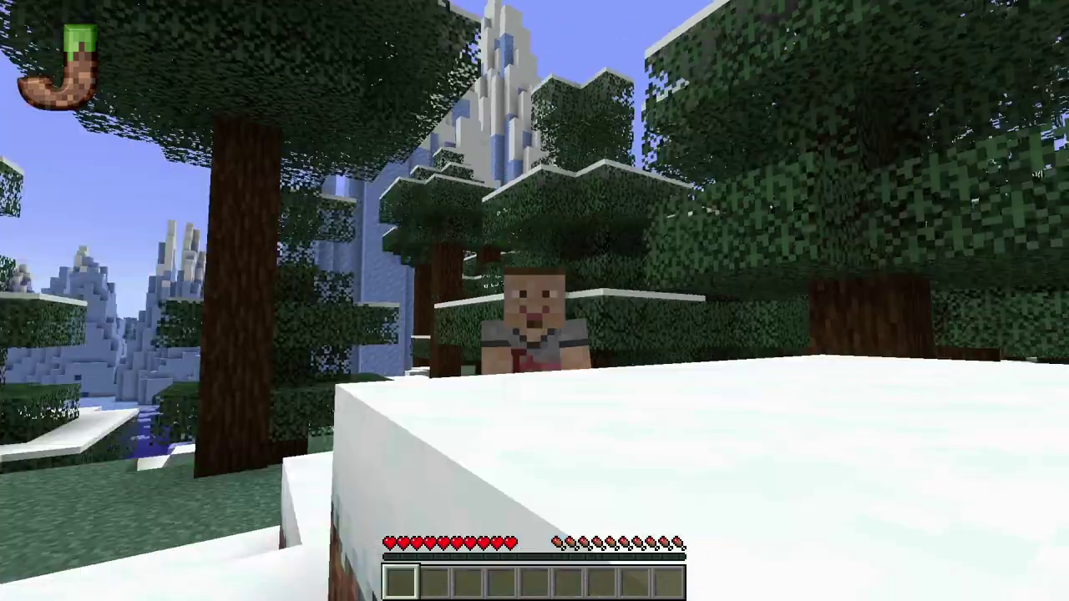
{"action": "left_click", "coordinate": [535, 300]}
{"action": "left_click", "coordinate": [534, 300]}
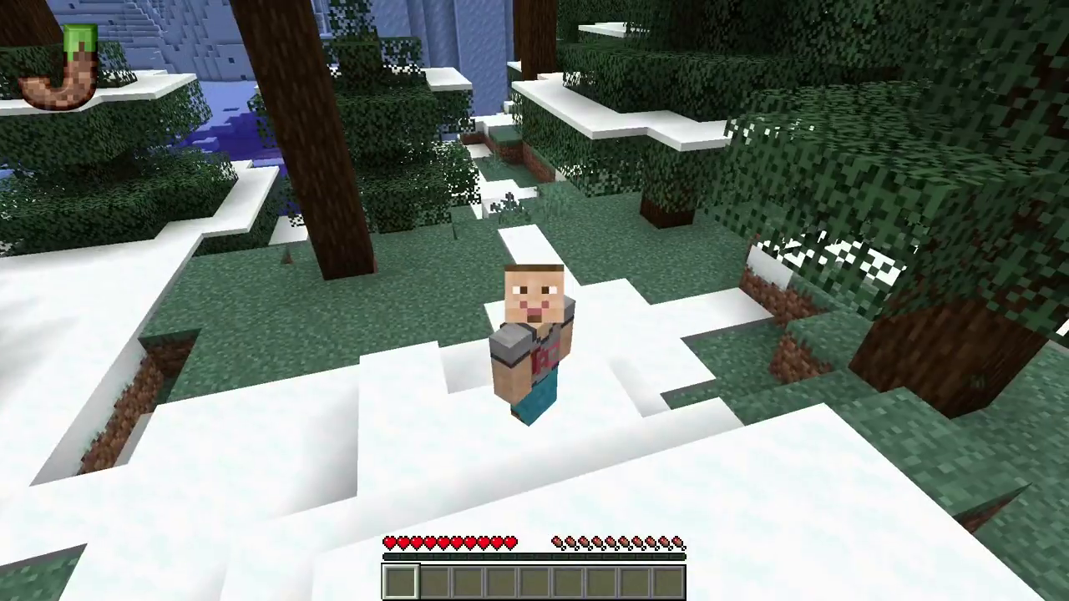
{"action": "left_click", "coordinate": [534, 301]}
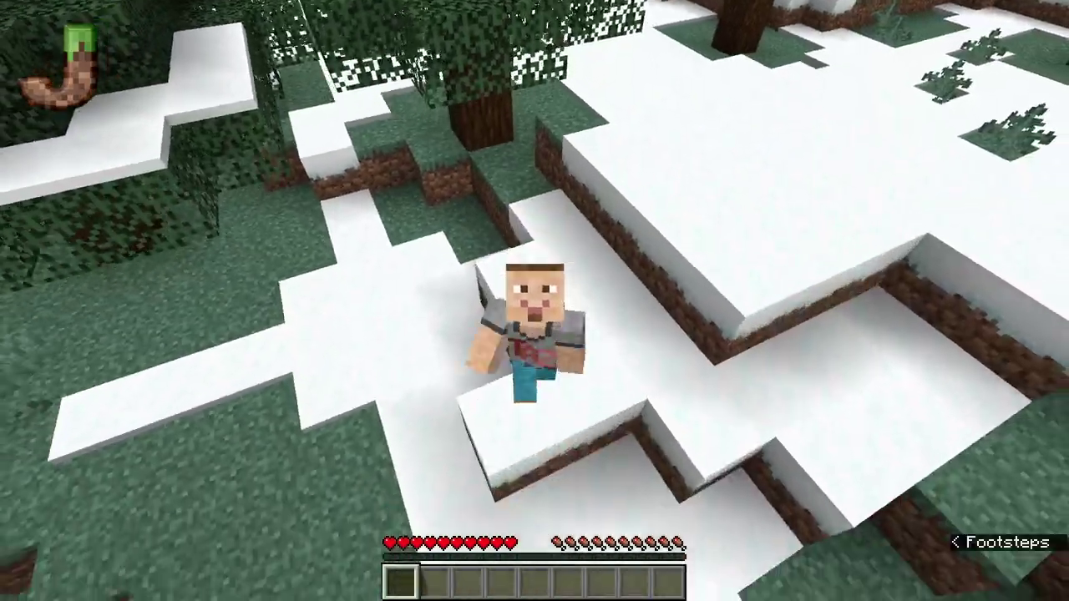
{"action": "left_click", "coordinate": [534, 301]}
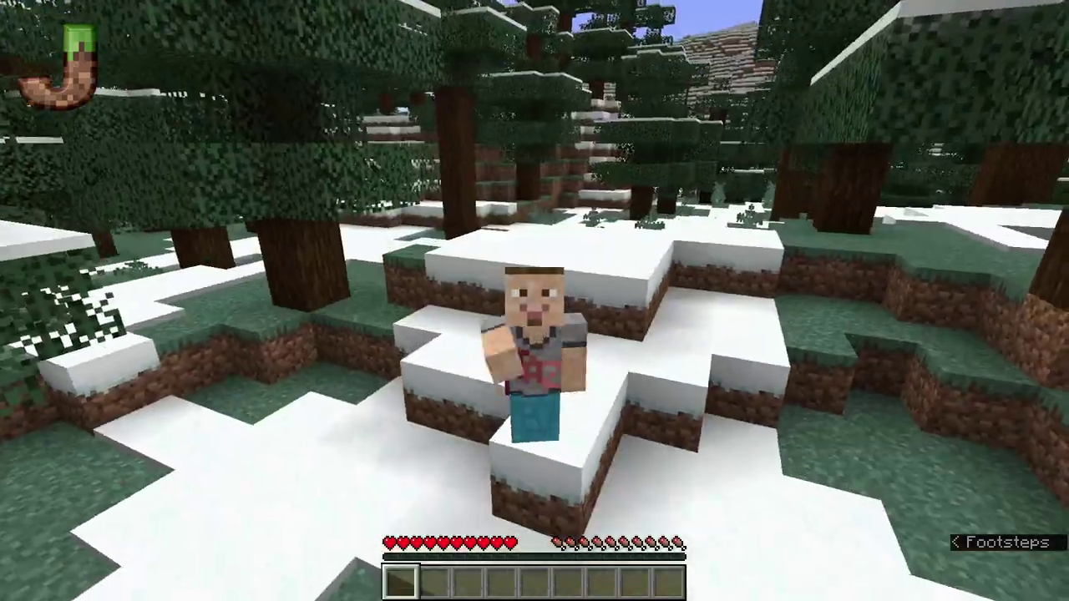
- Keep punching the snowy terrace blocks toward the pines, then return to first-person view
{"action": "left_click", "coordinate": [534, 301]}
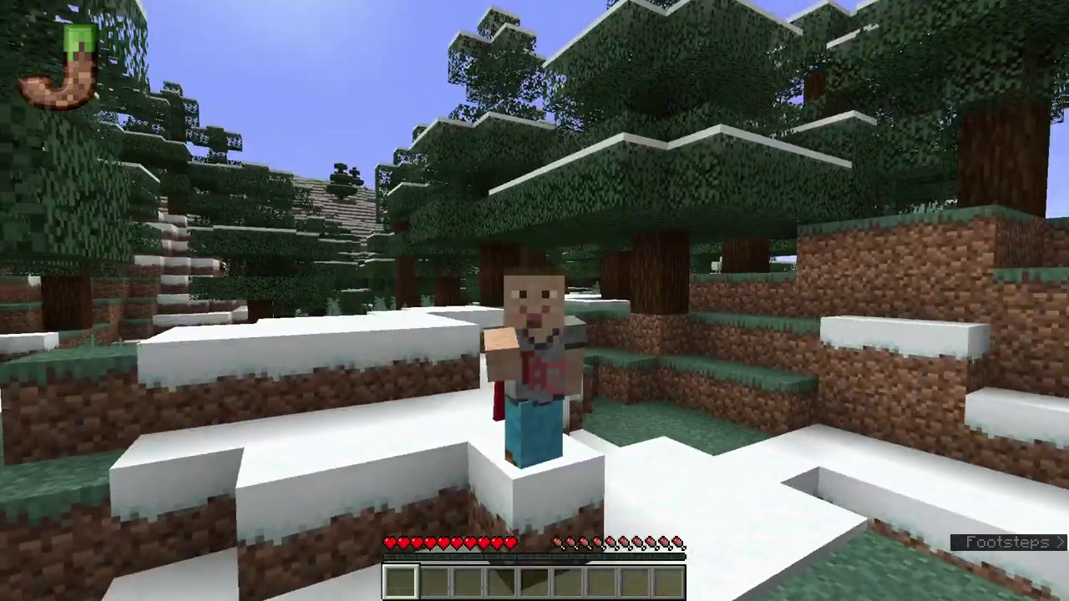
{"action": "left_click", "coordinate": [535, 300]}
{"action": "left_click", "coordinate": [534, 301]}
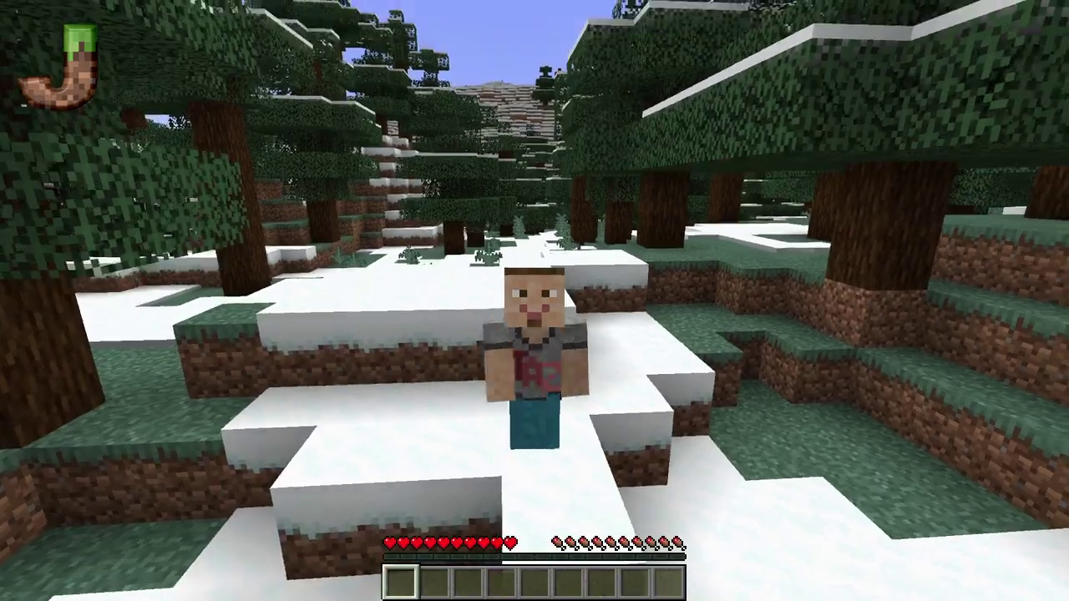
{"action": "left_click", "coordinate": [534, 301]}
{"action": "left_click", "coordinate": [534, 301]}
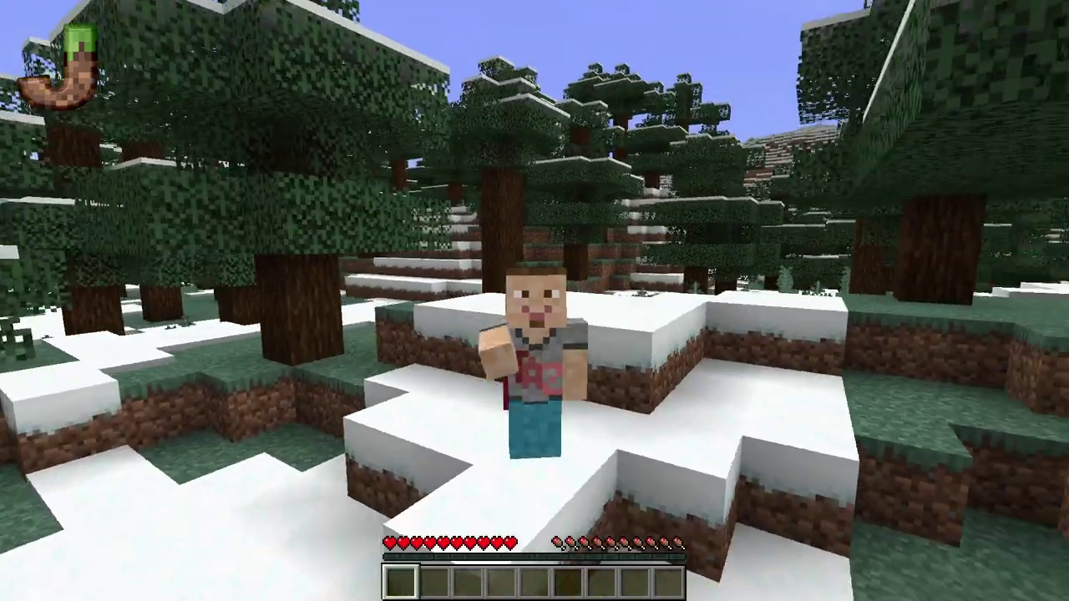
{"action": "left_click", "coordinate": [535, 301]}
{"action": "left_click", "coordinate": [534, 300]}
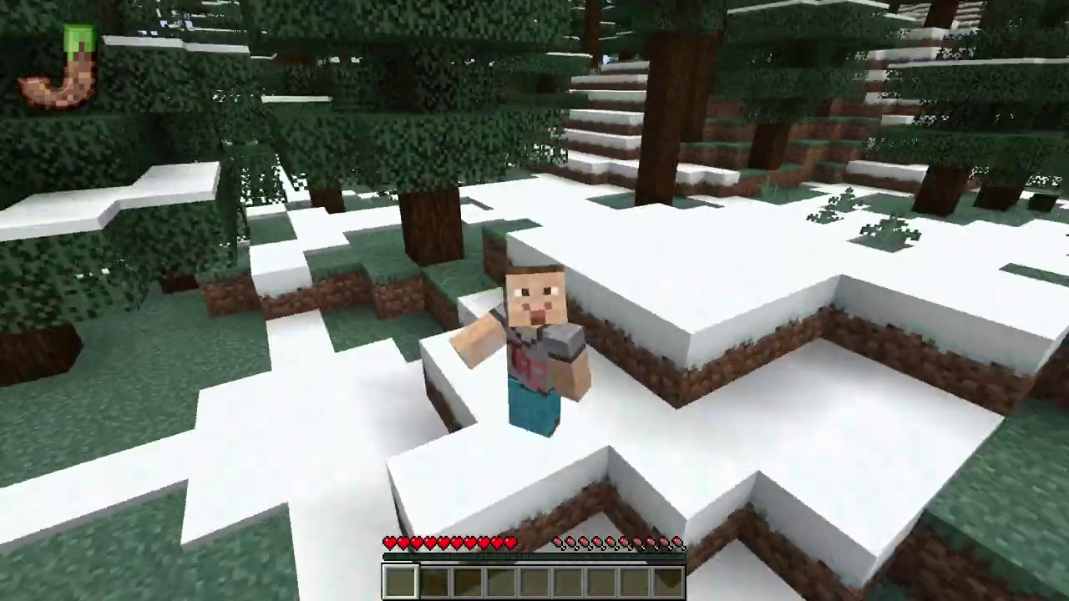
{"action": "left_click", "coordinate": [535, 301]}
{"action": "left_click", "coordinate": [534, 301]}
{"action": "left_click", "coordinate": [535, 301]}
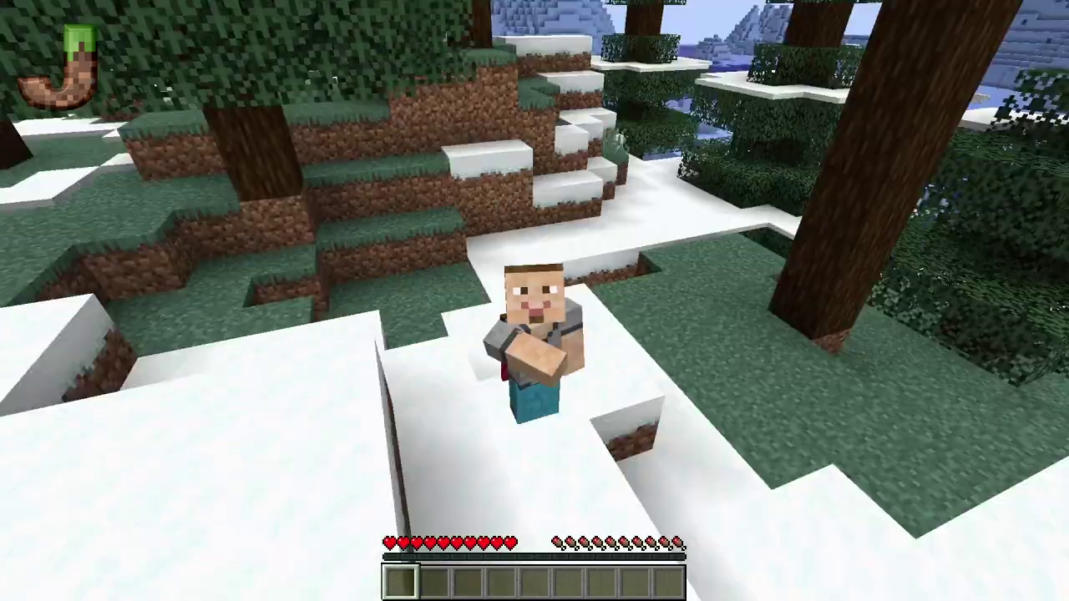
{"action": "left_click", "coordinate": [535, 300]}
{"action": "left_click", "coordinate": [535, 301]}
{"action": "left_click", "coordinate": [535, 301]}
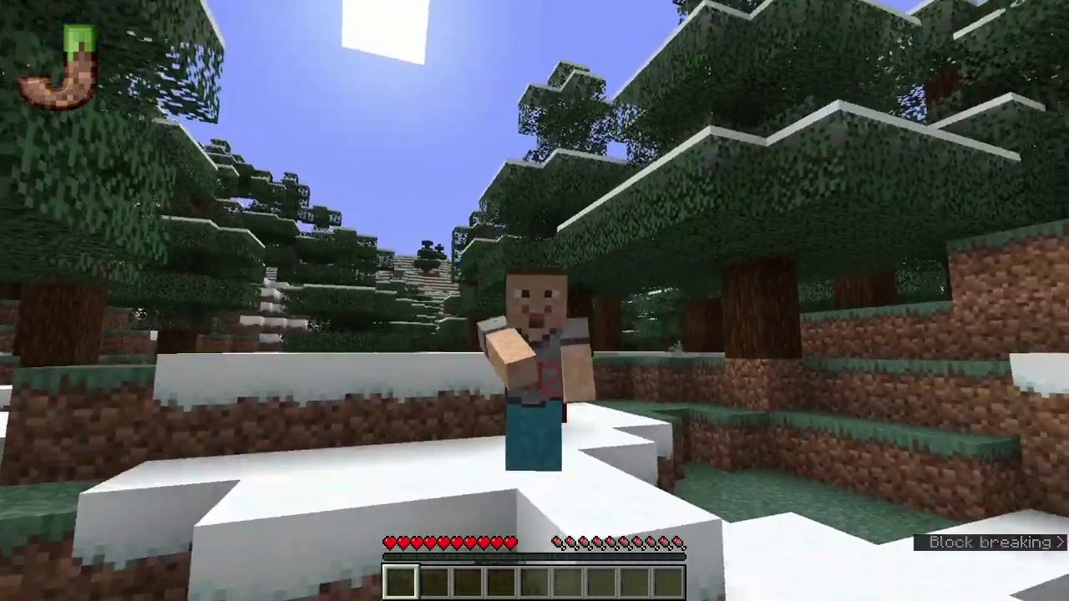
{"action": "left_click", "coordinate": [534, 301]}
{"action": "left_click", "coordinate": [534, 301]}
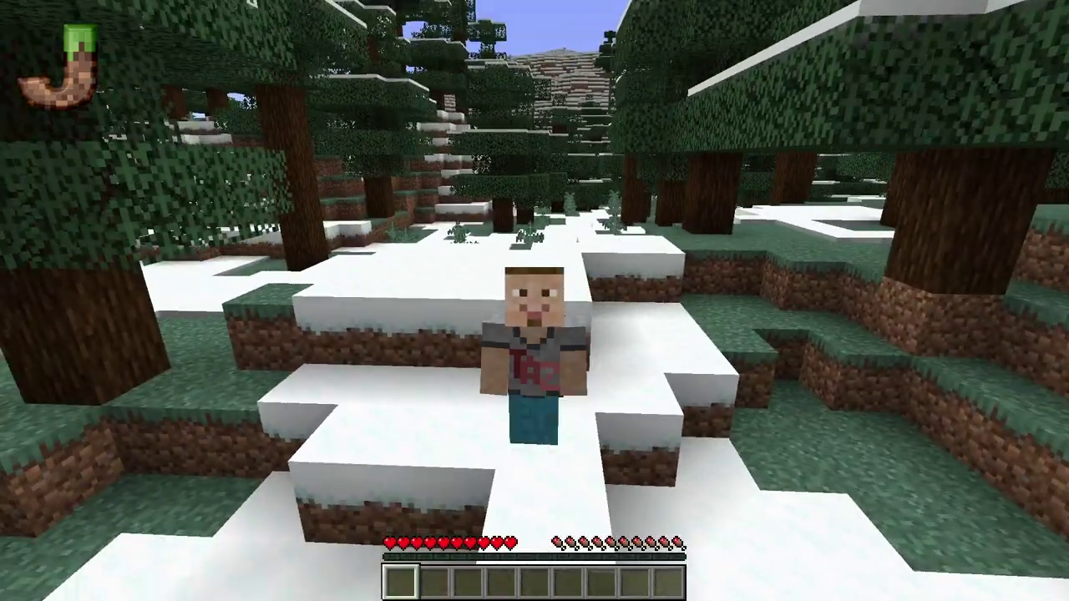
{"action": "key", "text": "F5"}
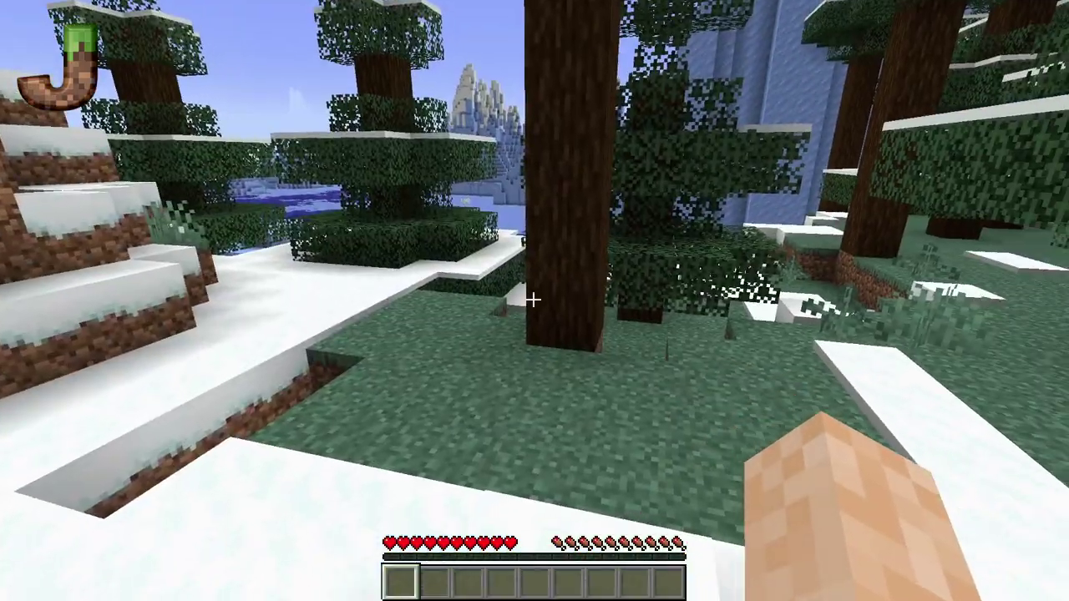
- Save and quit the world to the title screen, then open the Singleplayer world list
{"action": "key", "text": "Escape"}
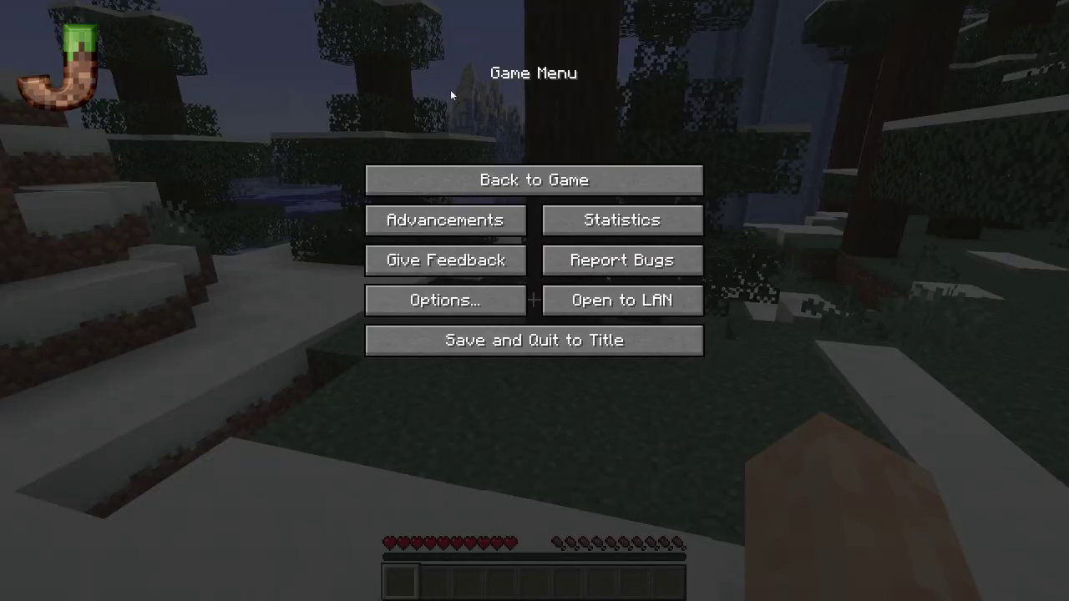
{"action": "left_click", "coordinate": [527, 342]}
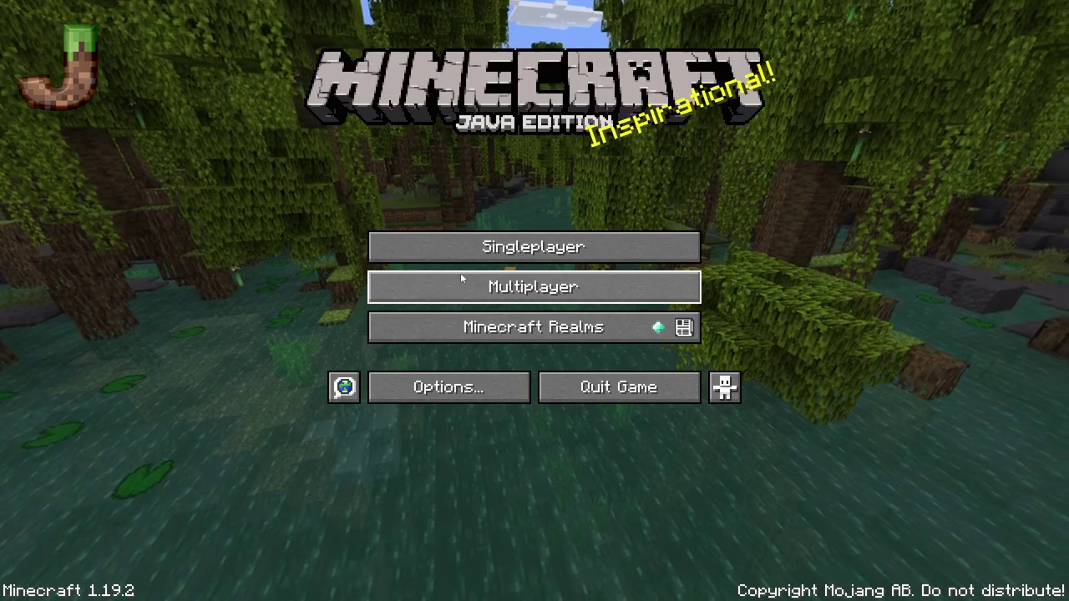
{"action": "left_click", "coordinate": [545, 249]}
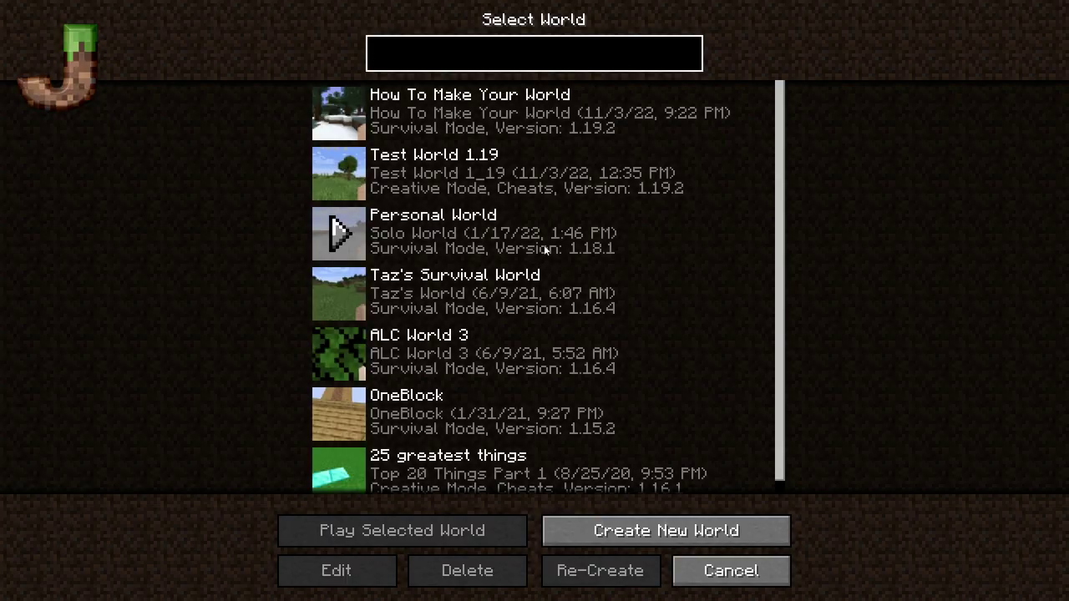
- Select How To Make Your World, view its Edit screen, and cancel without changes
{"action": "left_click", "coordinate": [472, 115]}
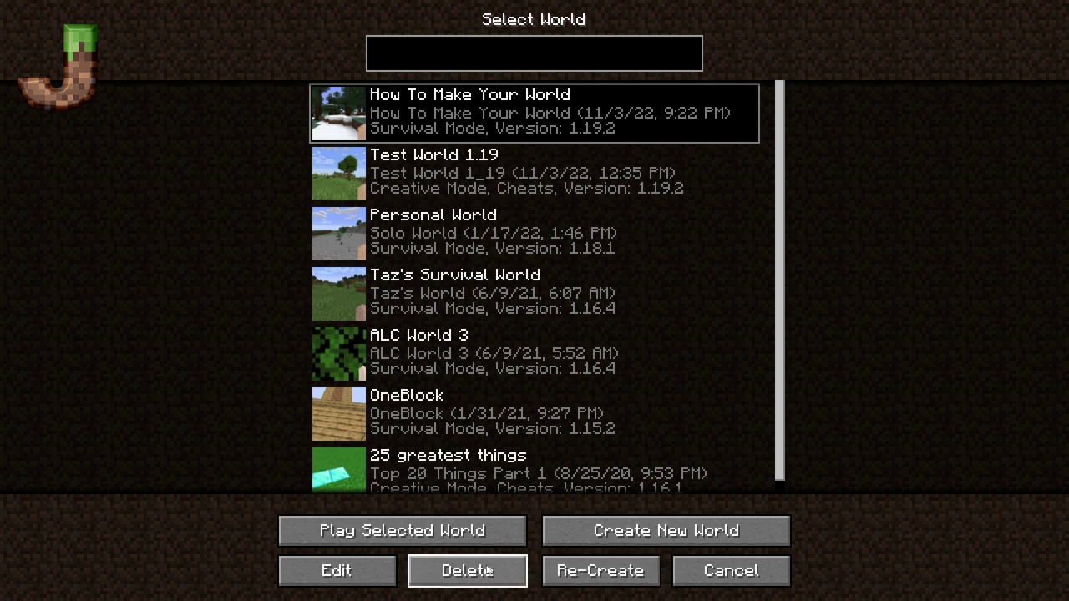
{"action": "left_click", "coordinate": [341, 577]}
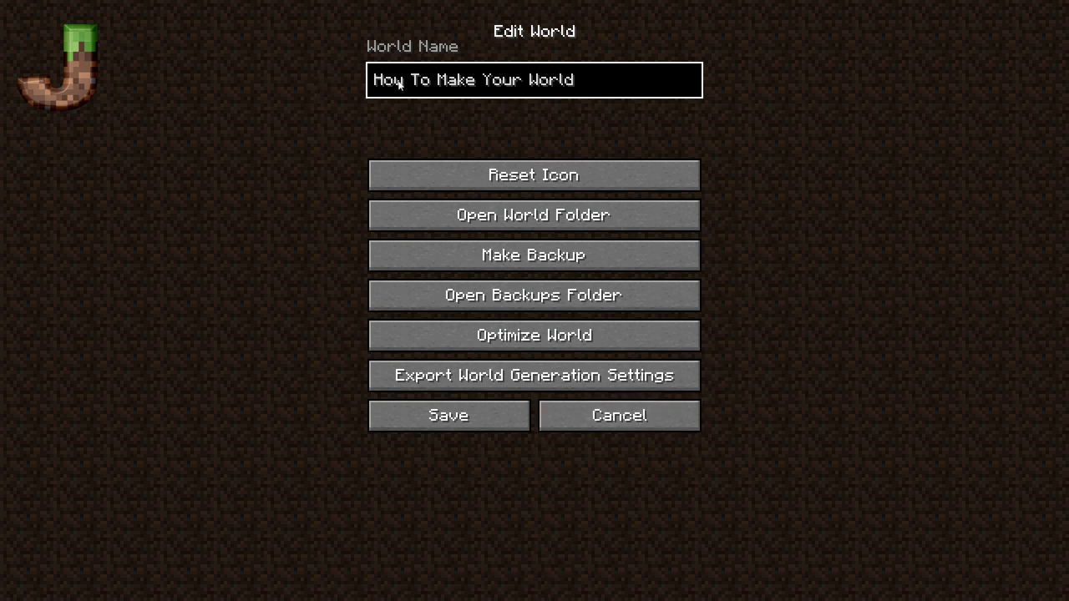
{"action": "left_click", "coordinate": [635, 417]}
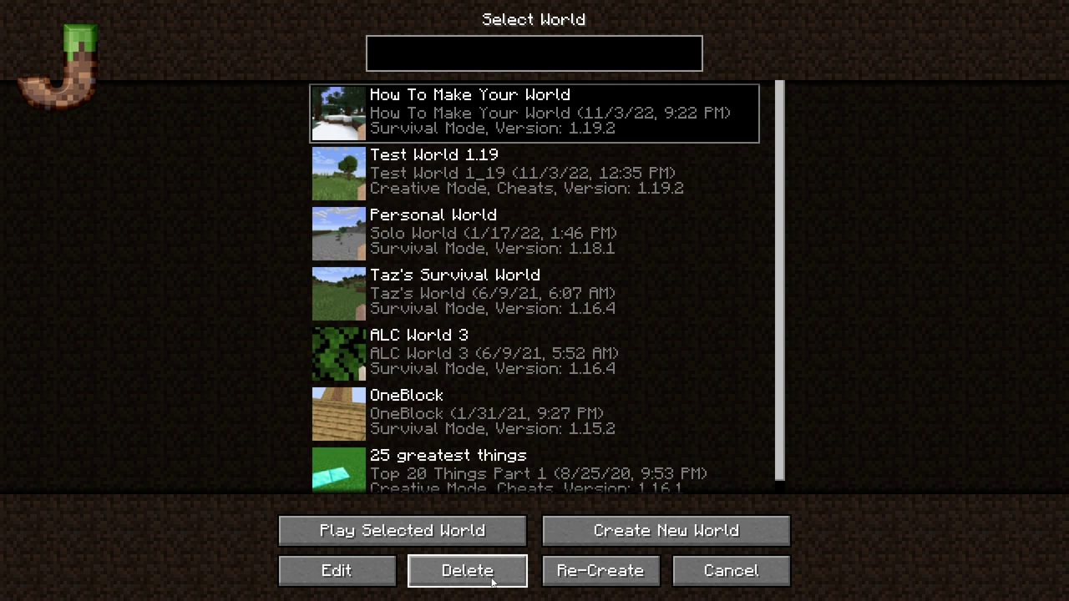
- Delete the How To Make Your World save permanently and go back to the title screen
{"action": "left_click", "coordinate": [440, 577]}
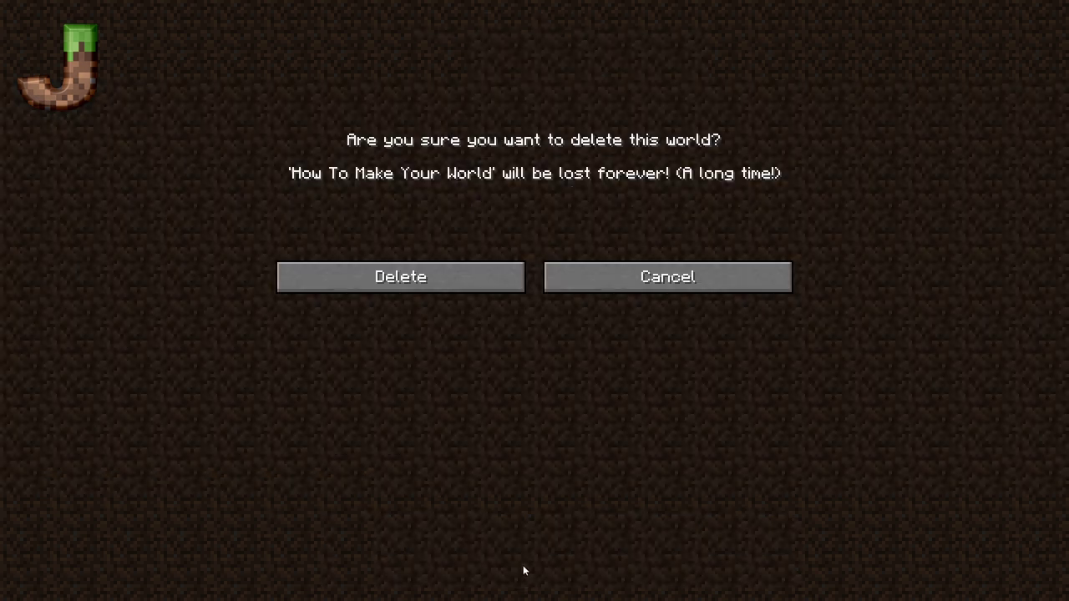
{"action": "left_click", "coordinate": [419, 274]}
{"action": "key", "text": "Escape"}
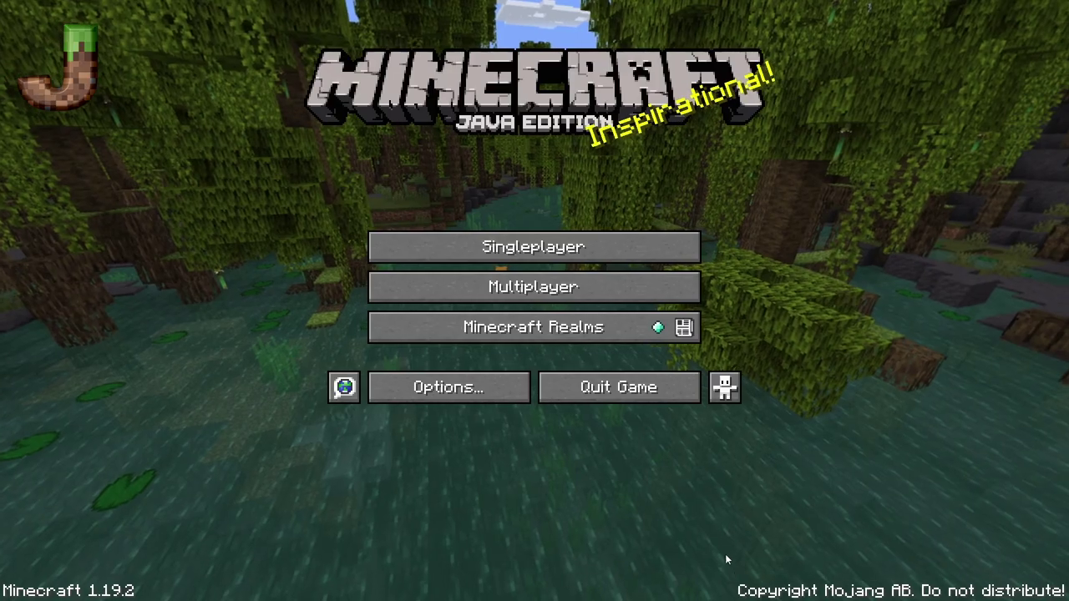